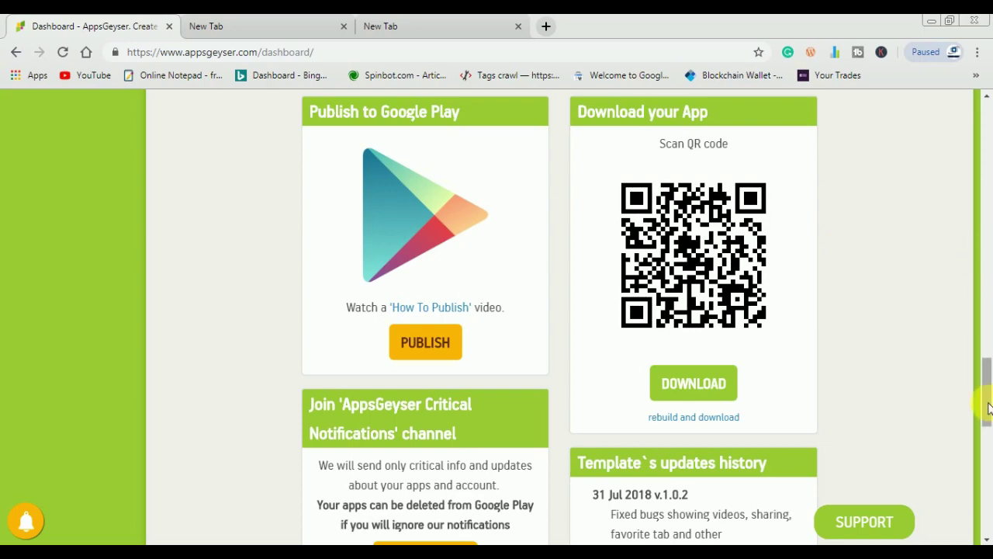
# Open AppsGeyser's Publish to Google Play guide and move to a blank new browser tab
pyautogui.moveTo(990, 407); pyautogui.dragTo(988, 355)
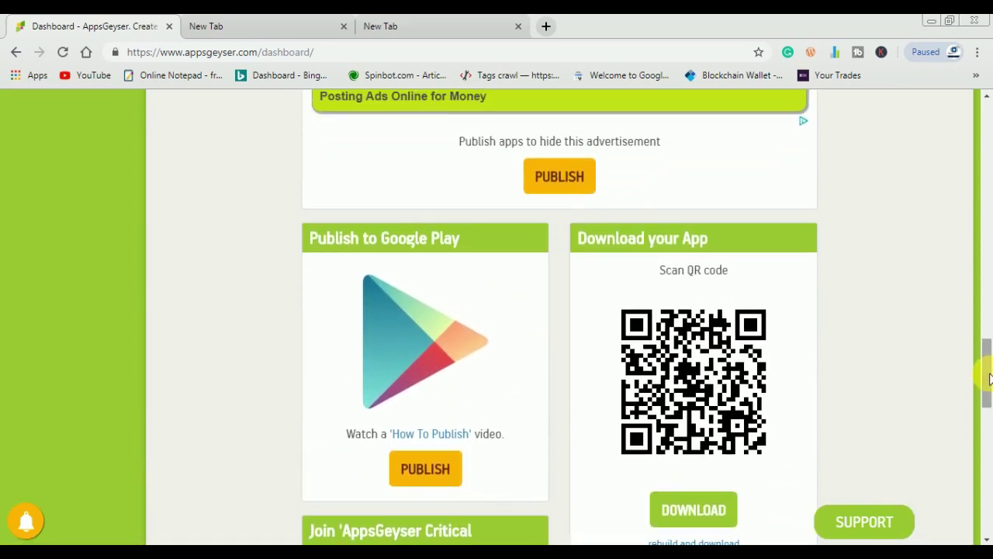
pyautogui.click(432, 478)
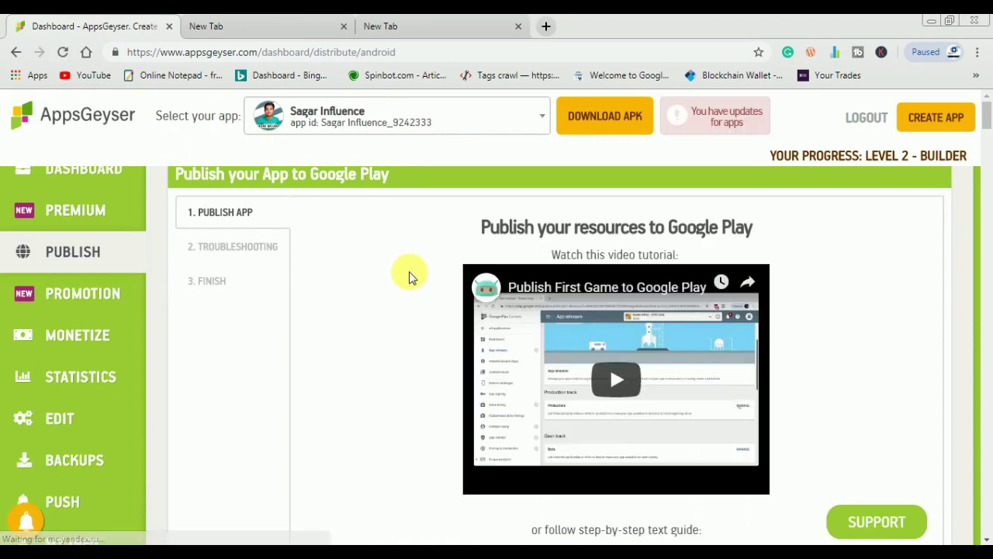
pyautogui.click(323, 22)
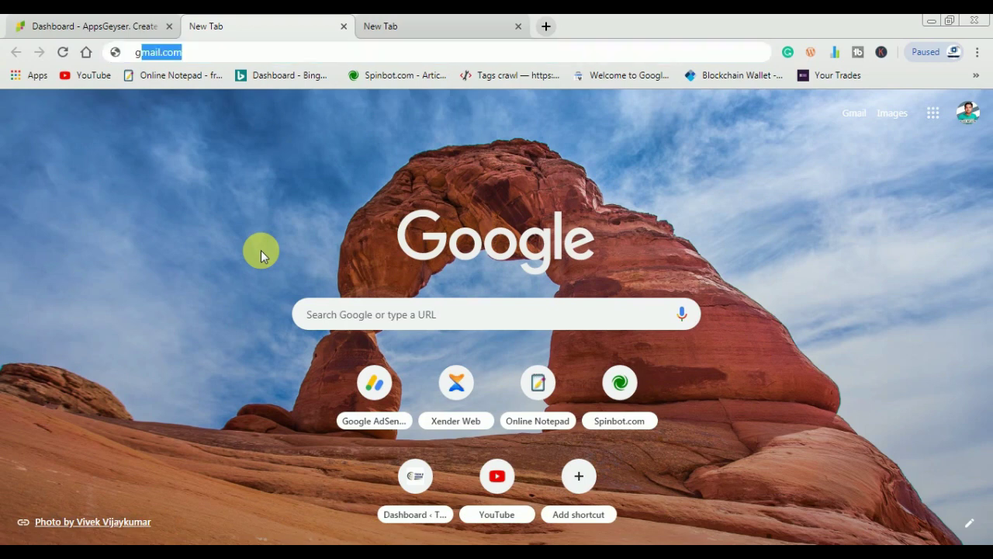
# Search for 'google play console' and open the Google Play Console welcome page
pyautogui.write('googl')
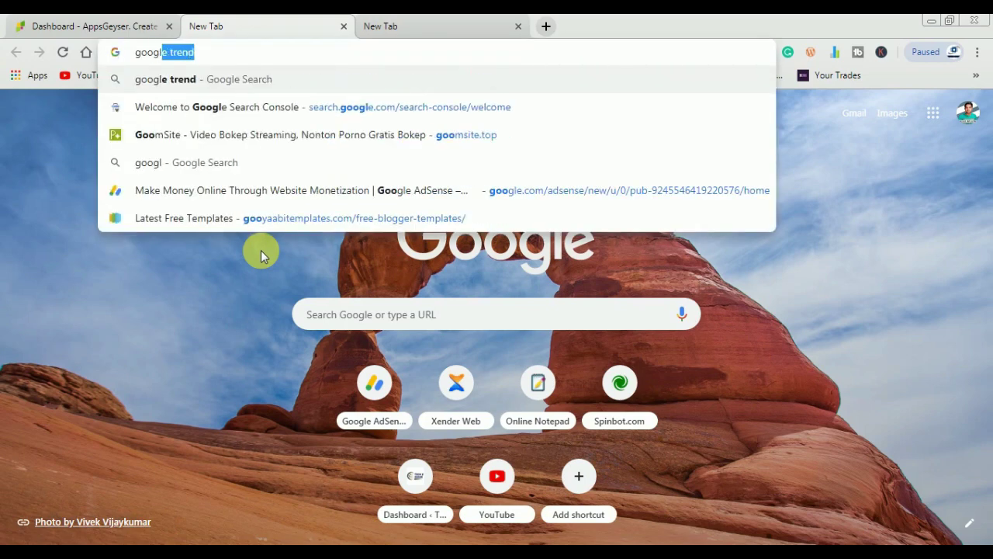
pyautogui.write('e play')
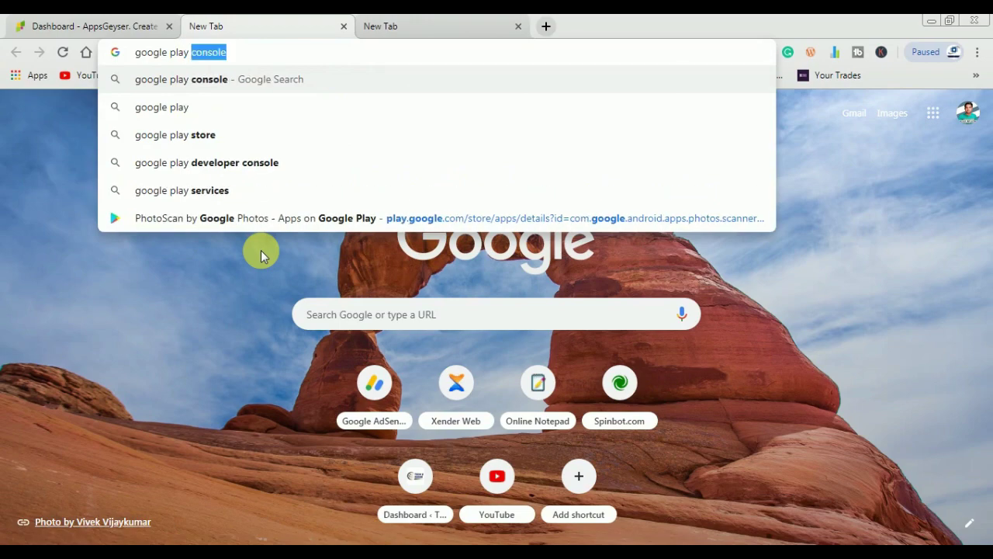
pyautogui.press('Return')
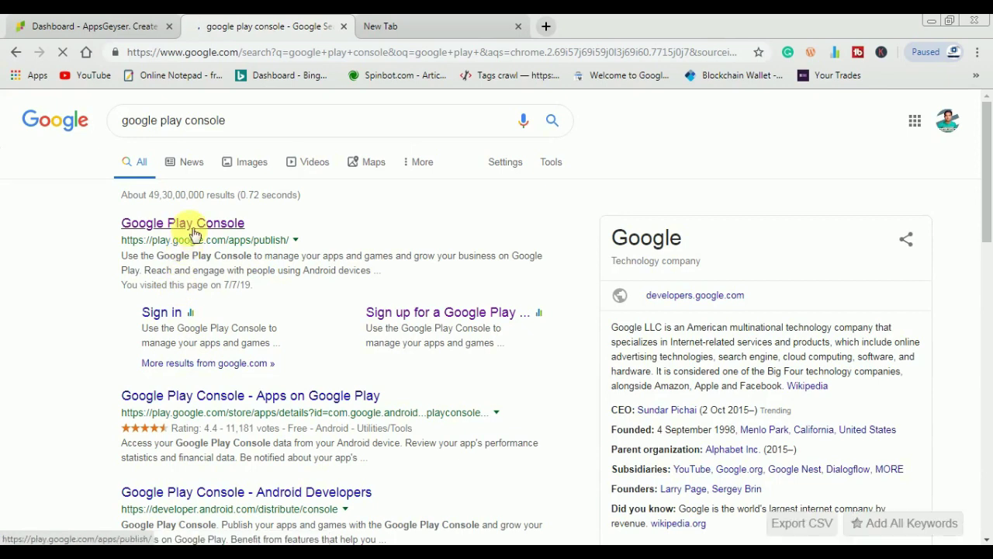
pyautogui.click(194, 225)
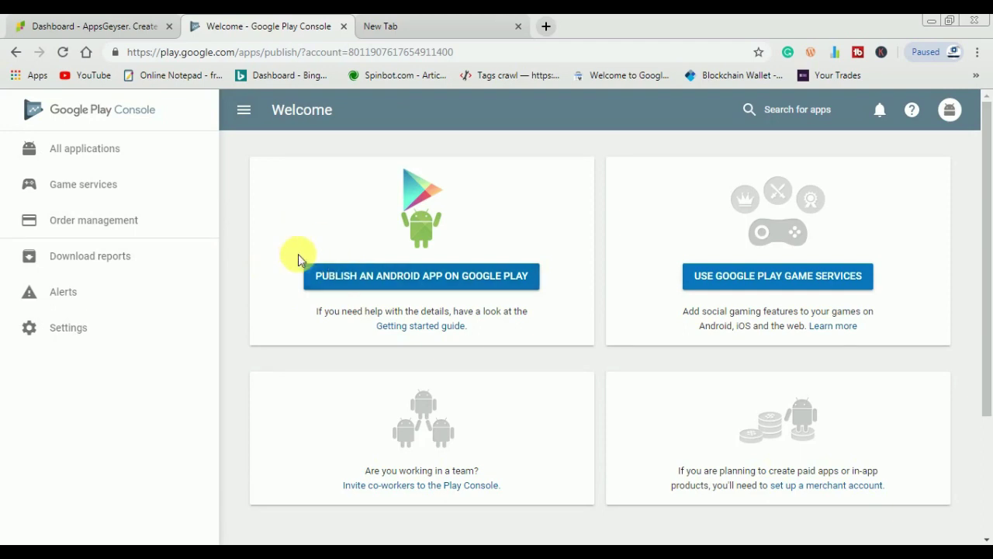
# Create a new Android app in English (United States) titled with the channel's name
pyautogui.click(388, 278)
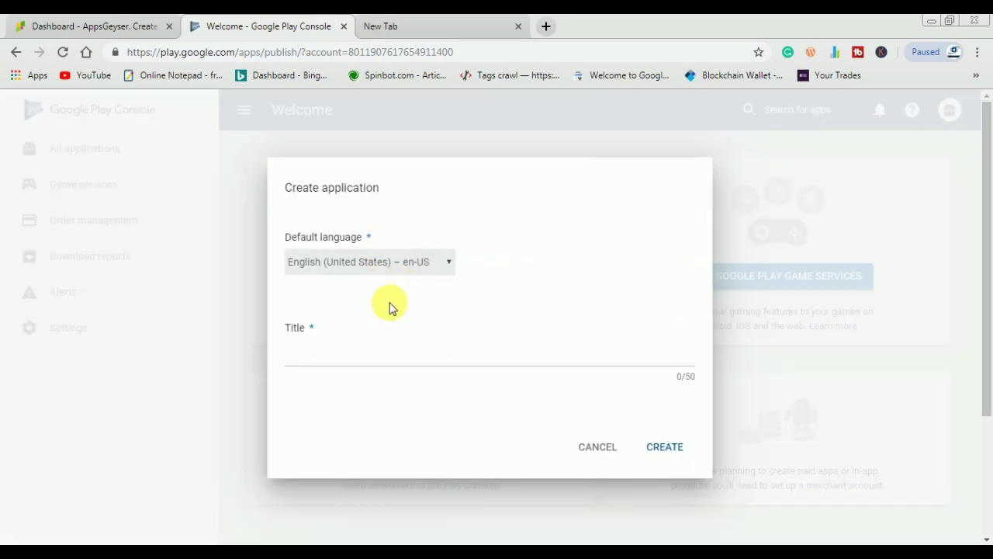
pyautogui.click(396, 269)
pyautogui.click(398, 268)
pyautogui.click(369, 361)
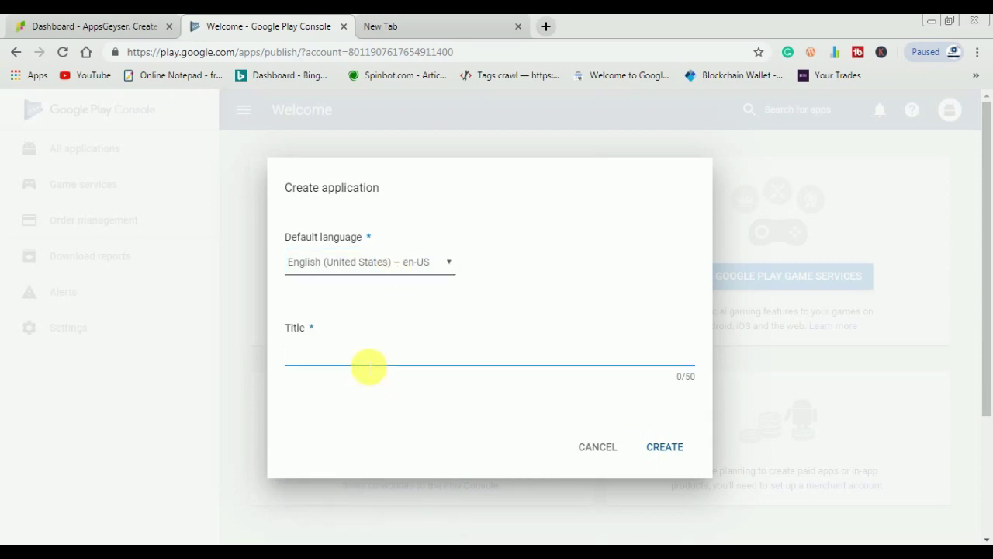
pyautogui.write('Sagar Influecn')
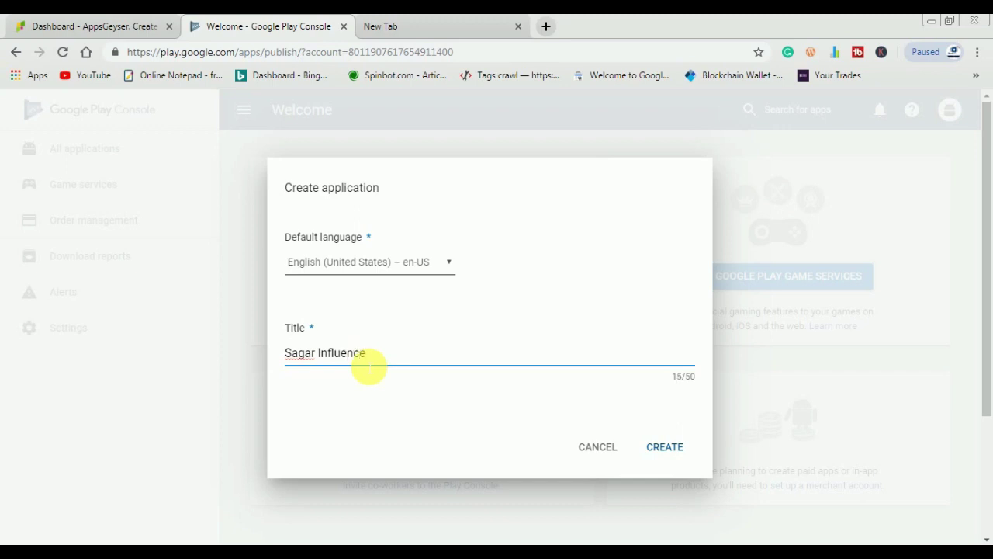
pyautogui.click(664, 450)
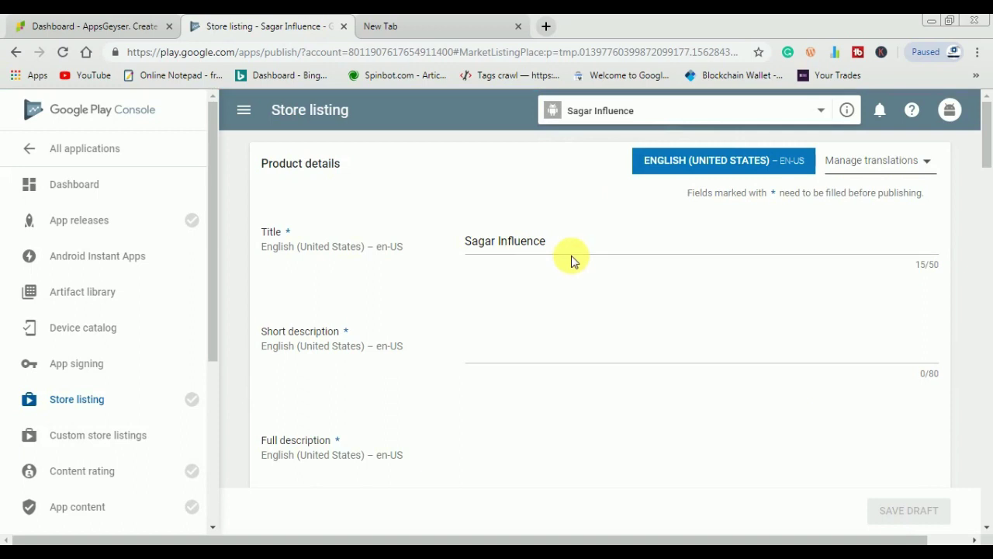
# Write the short description about the YouTube Channel app, correcting 'where', 'YouTube' and 'Channel'
pyautogui.click(485, 361)
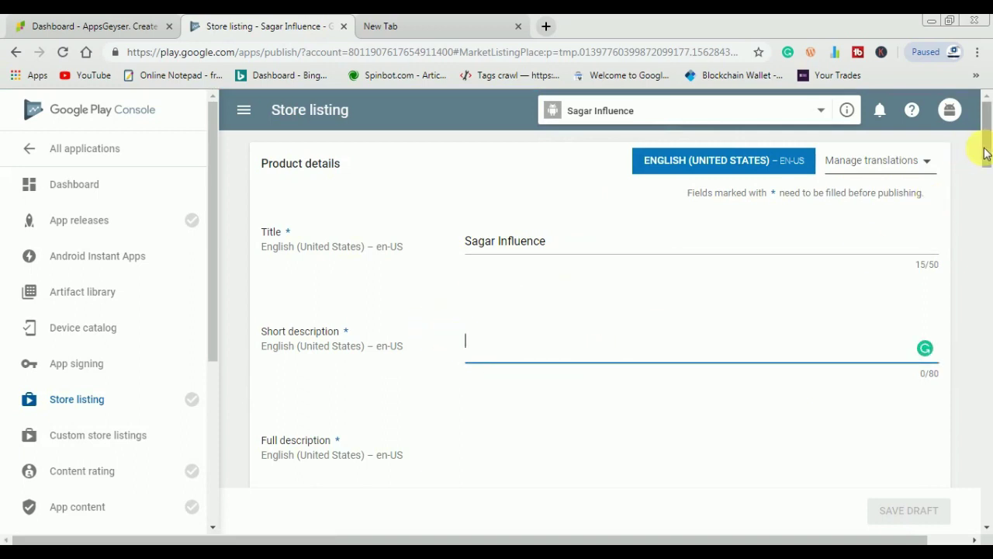
pyautogui.scroll(-1, 985, 155)
pyautogui.scroll(-2, 985, 155)
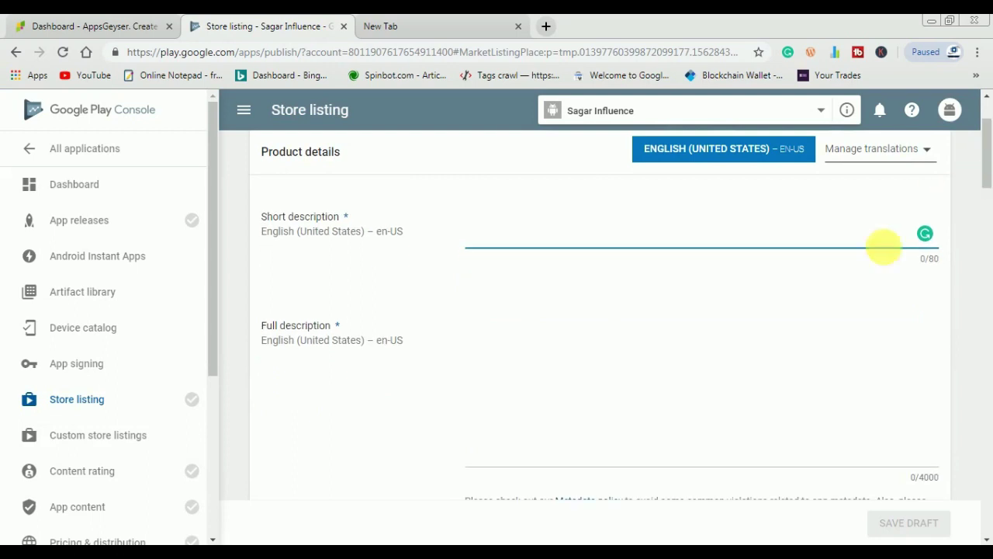
pyautogui.write('This ')
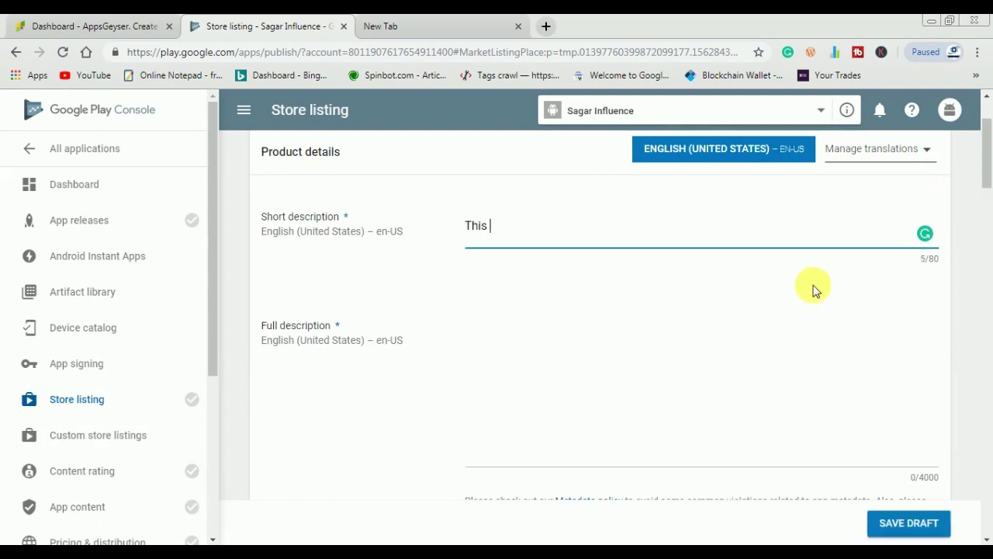
pyautogui.write('is a you ube channel app ')
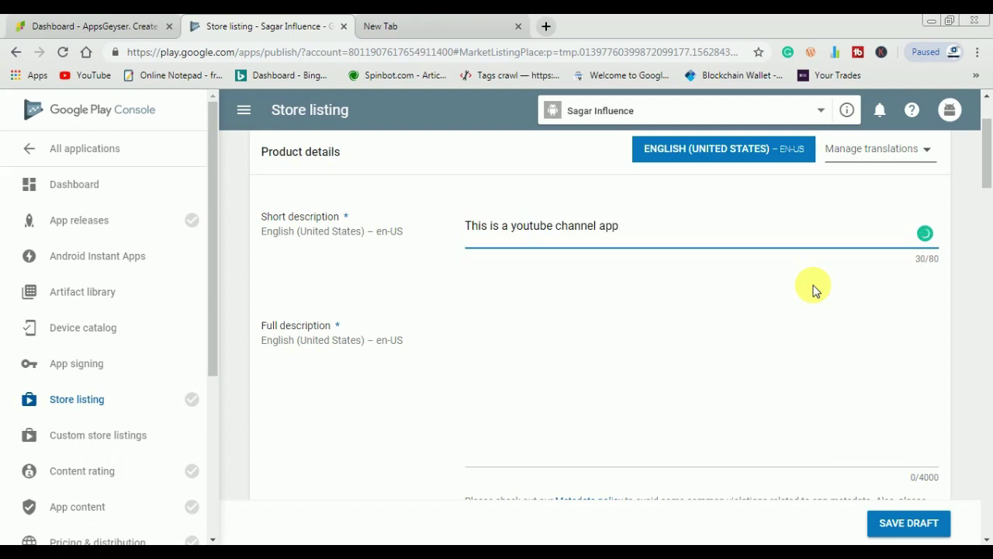
pyautogui.write('were we can find all the video ')
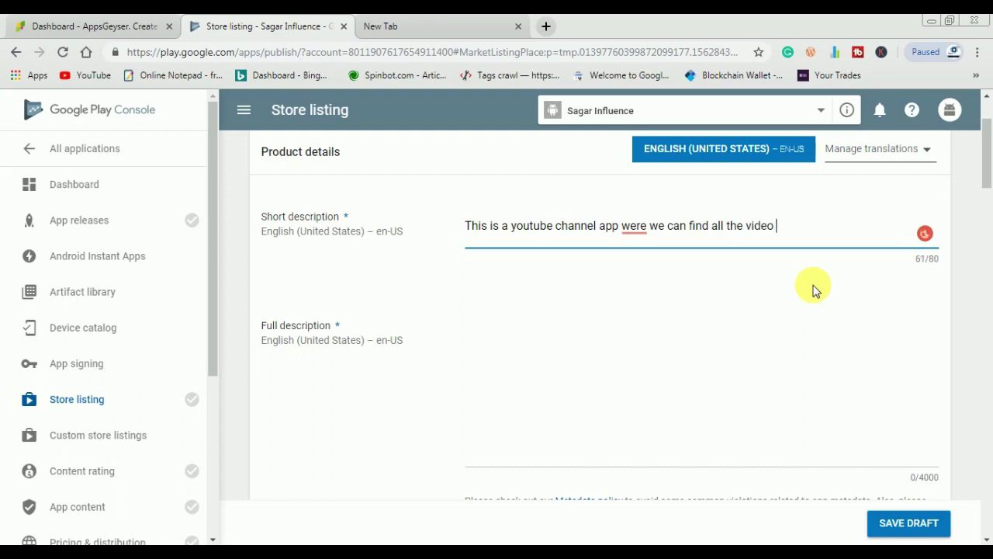
pyautogui.write('of my channel in this')
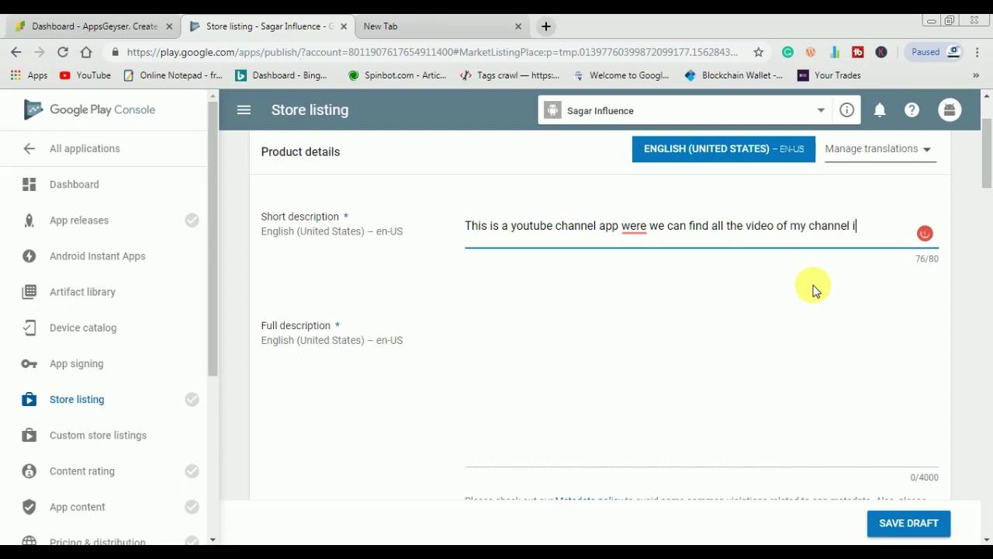
pyautogui.press('BackSpace')
pyautogui.press('BackSpace')
pyautogui.press('BackSpace')
pyautogui.press('BackSpace')
pyautogui.press('BackSpace')
pyautogui.press('BackSpace')
pyautogui.press('BackSpace')
pyautogui.press('BackSpace')
pyautogui.press('BackSpace')
pyautogui.press('BackSpace')
pyautogui.press('BackSpace')
pyautogui.press('BackSpace')
pyautogui.press('BackSpace')
pyautogui.press('BackSpace')
pyautogui.press('BackSpace')
pyautogui.press('BackSpace')
pyautogui.press('BackSpace')
pyautogui.press('BackSpace')
pyautogui.press('BackSpace')
pyautogui.press('BackSpace')
pyautogui.click(635, 227)
pyautogui.click(641, 266)
pyautogui.click(517, 226)
pyautogui.press('BackSpace')
pyautogui.write('Y')
pyautogui.click(565, 225)
pyautogui.press('BackSpace')
pyautogui.write('C')
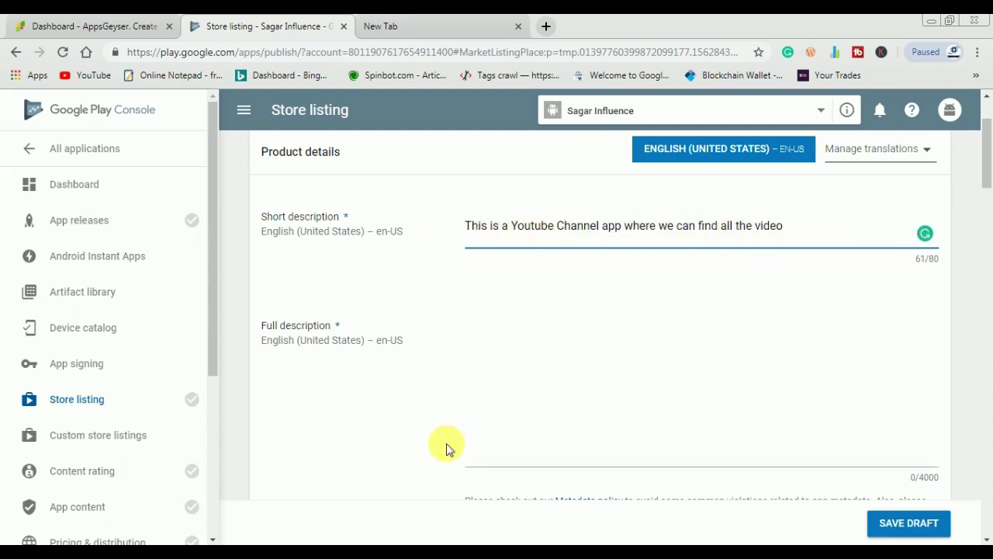
# Begin the full description with 'This app is built with the help of AppGeyser'
pyautogui.click(486, 425)
pyautogui.write('This app is bui')
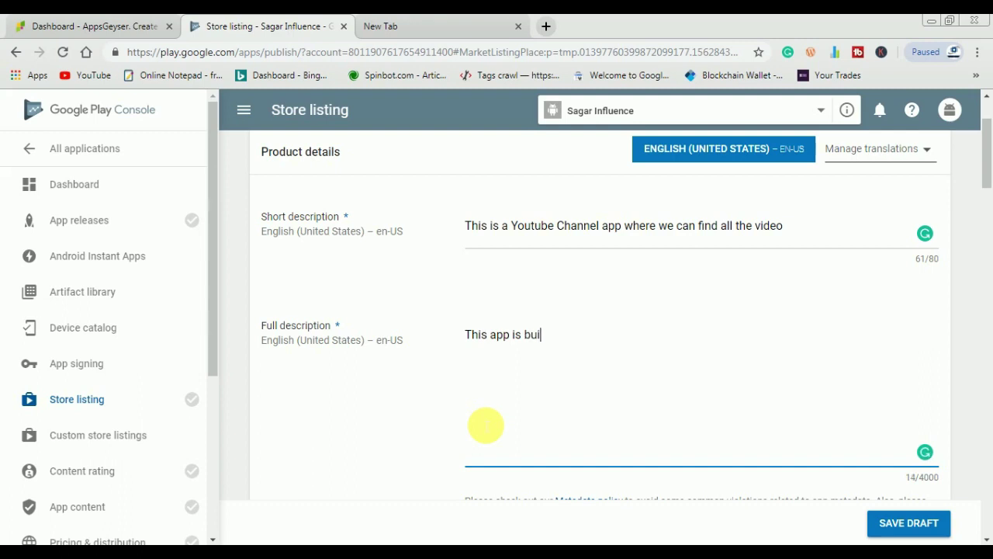
pyautogui.write('ld with the help of appgeyser')
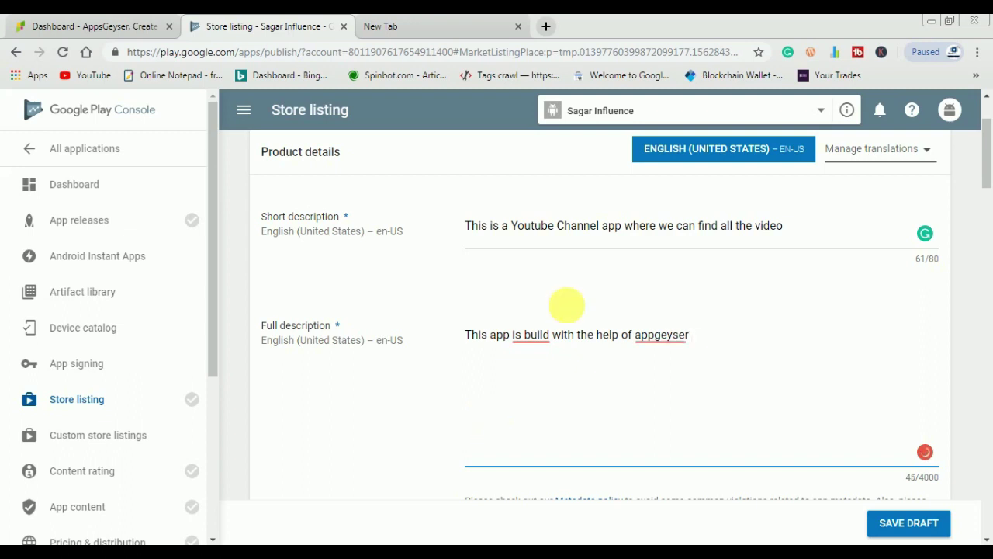
pyautogui.moveTo(531, 336)
pyautogui.click(555, 253)
pyautogui.doubleClick(636, 341)
pyautogui.write('Appeyser')
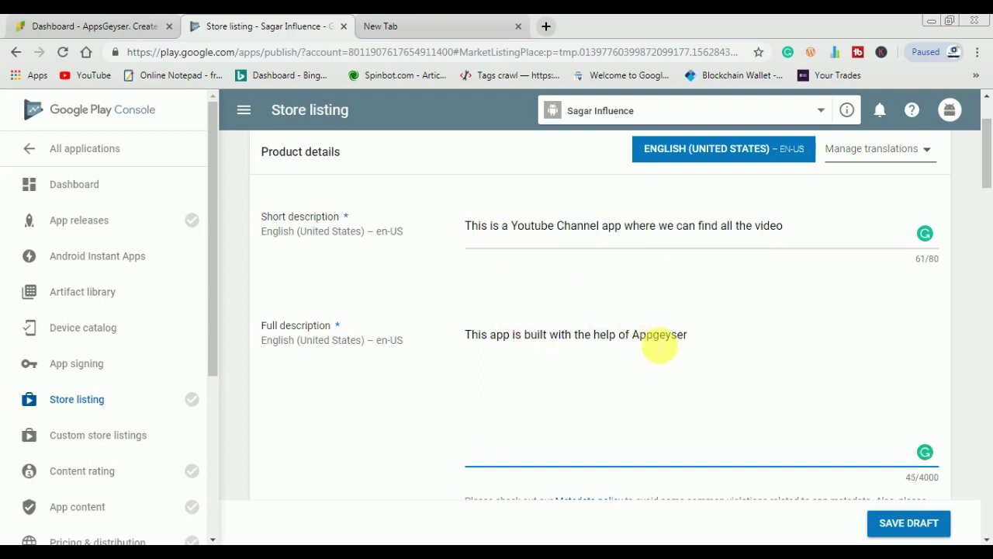
# Finish the full description: a YouTube Channel app showing my videos in one place, copyrights mine
pyautogui.click(652, 334)
pyautogui.write('Geyser')
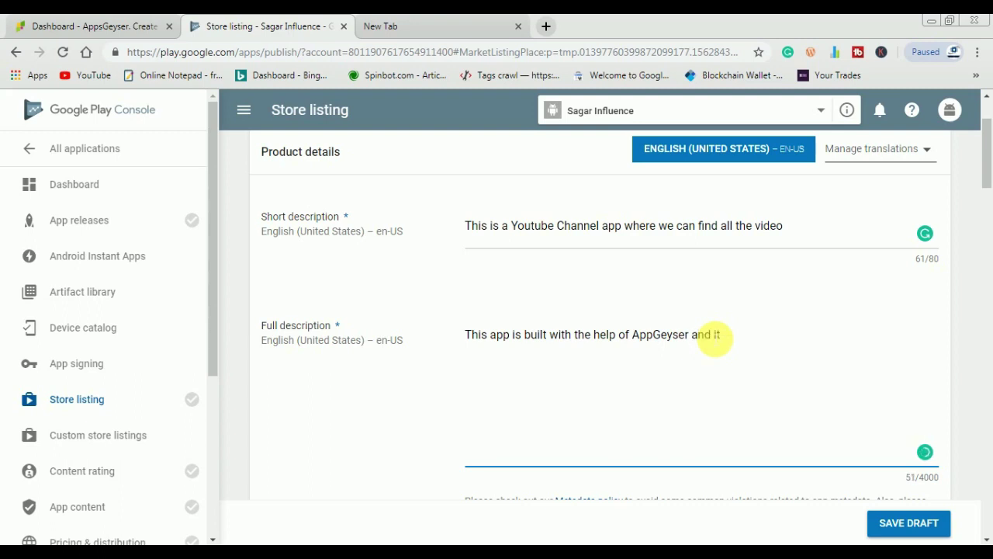
pyautogui.write(' and its a Youtube Chan')
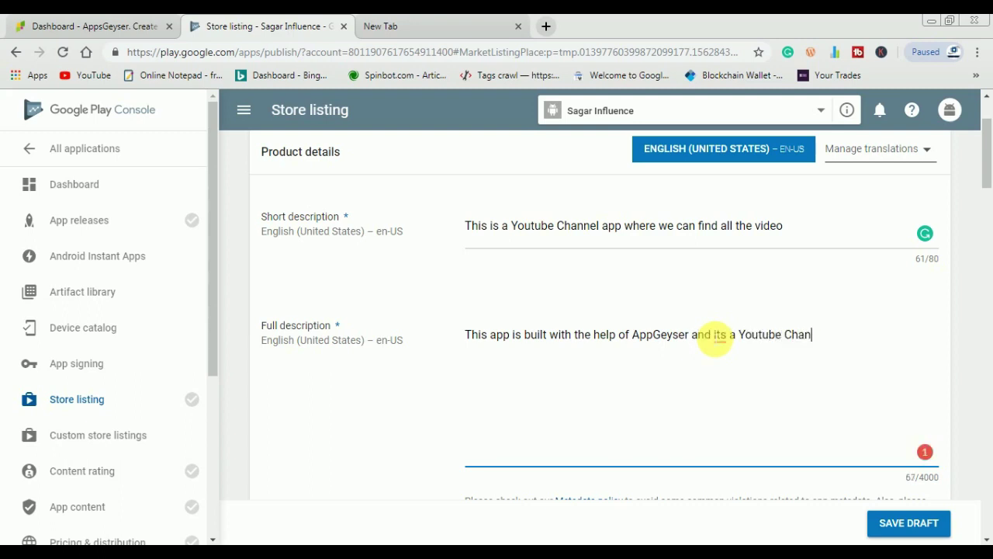
pyautogui.write('nel app which is ma')
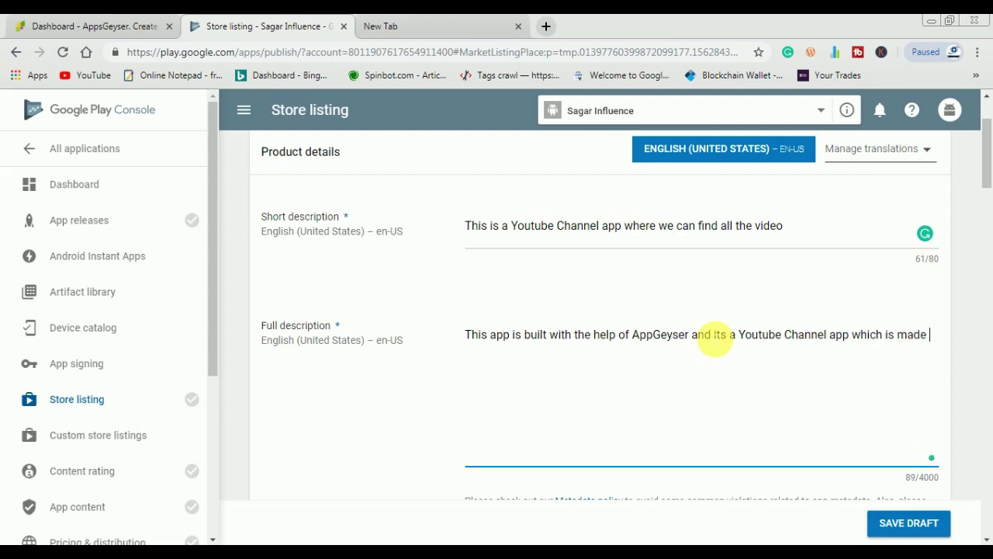
pyautogui.write('my view')
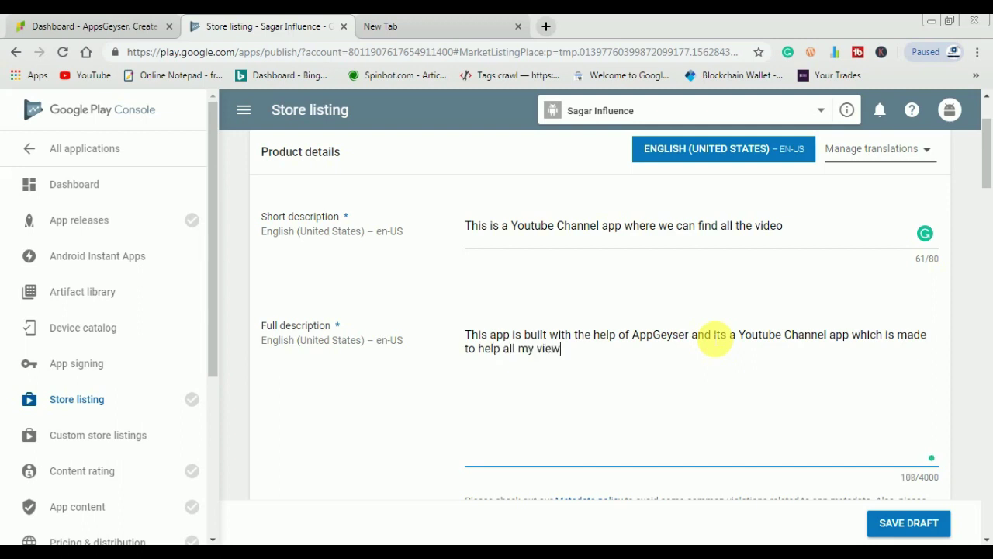
pyautogui.write('ers to show my videos')
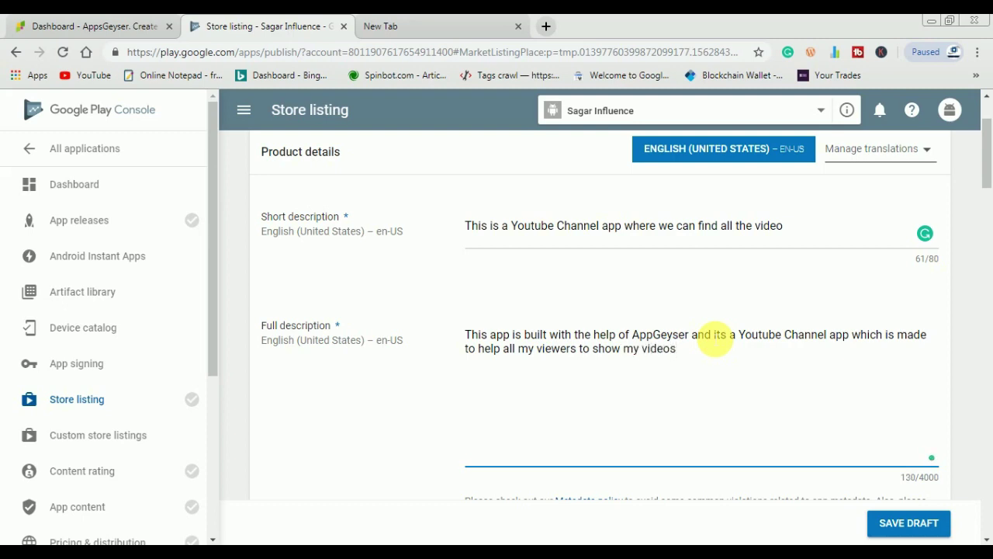
pyautogui.write(' in one place and')
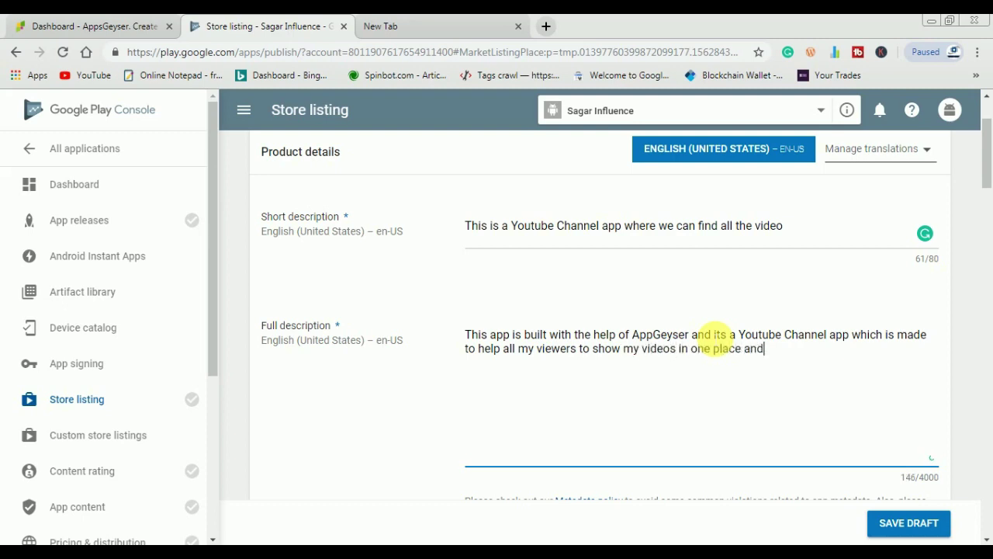
pyautogui.write(' all the copyrights are my')
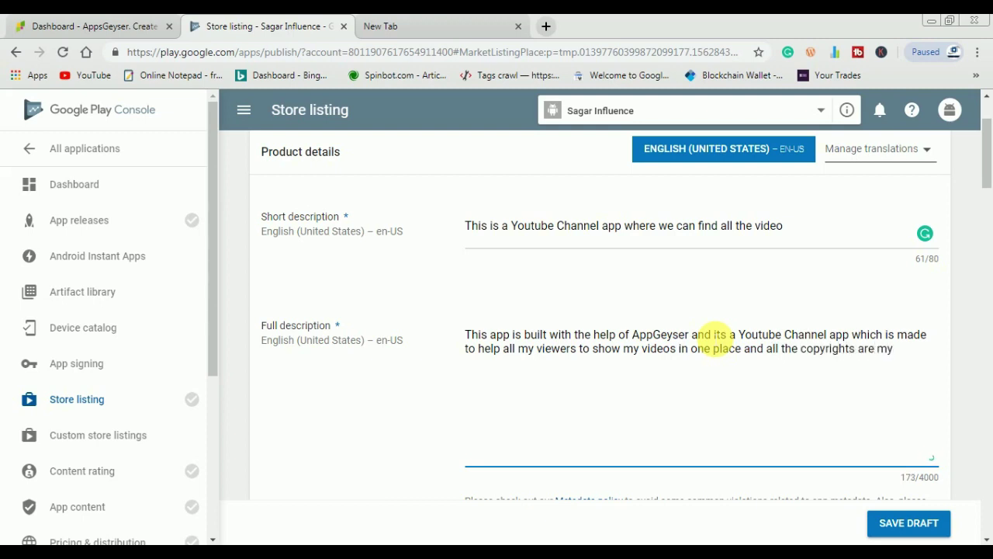
pyautogui.write('.')
pyautogui.moveTo(892, 349)
pyautogui.click(900, 242)
pyautogui.click(902, 350)
pyautogui.write('s.')
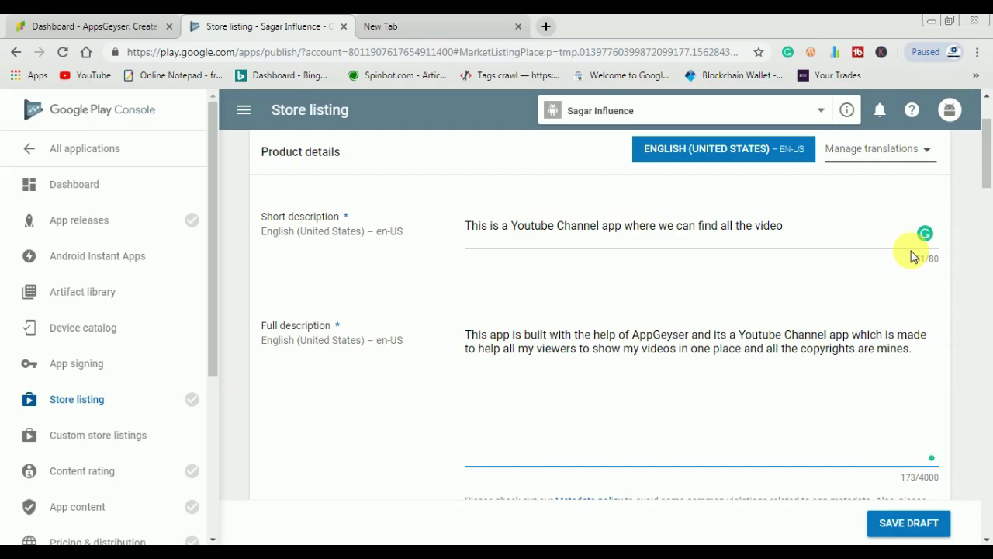
pyautogui.moveTo(988, 145); pyautogui.dragTo(990, 234)
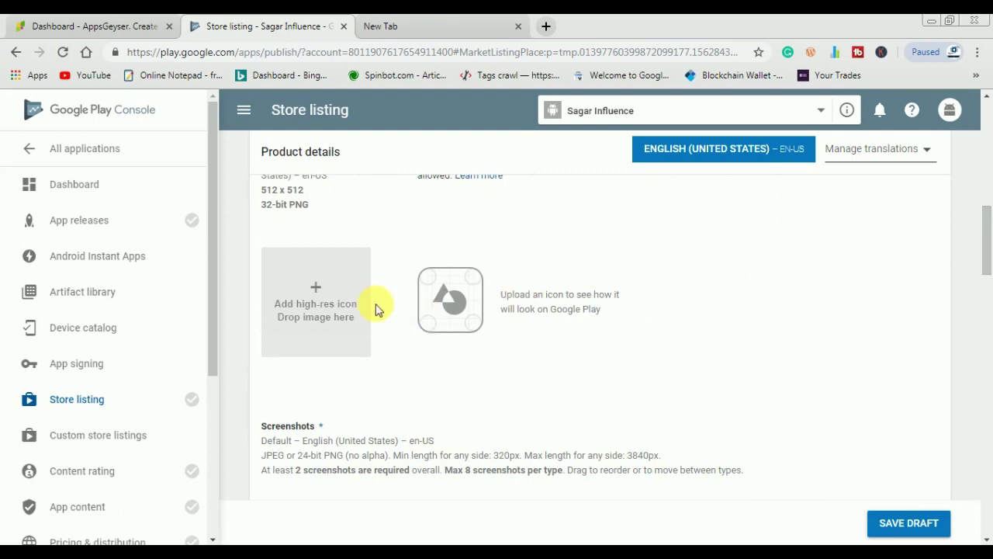
pyautogui.click(317, 293)
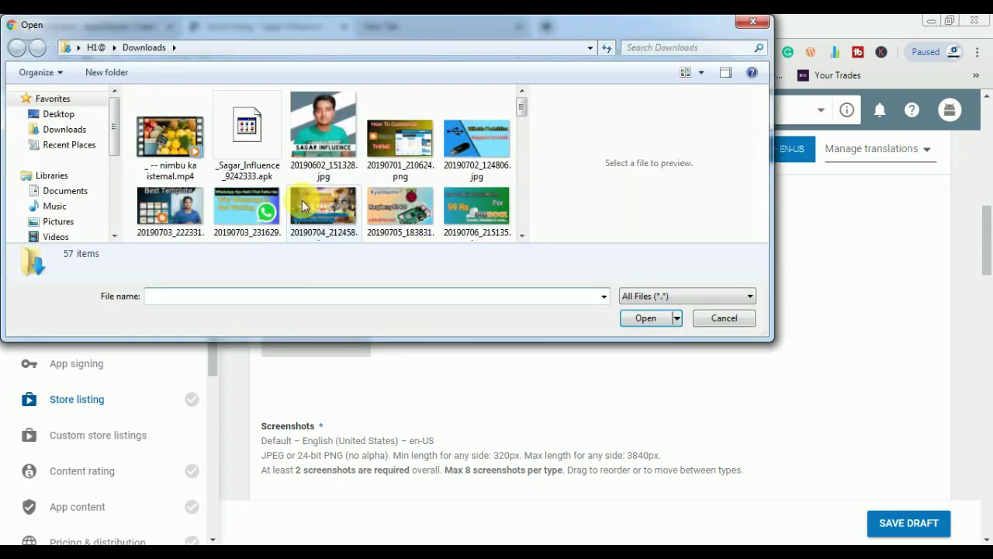
pyautogui.doubleClick(308, 137)
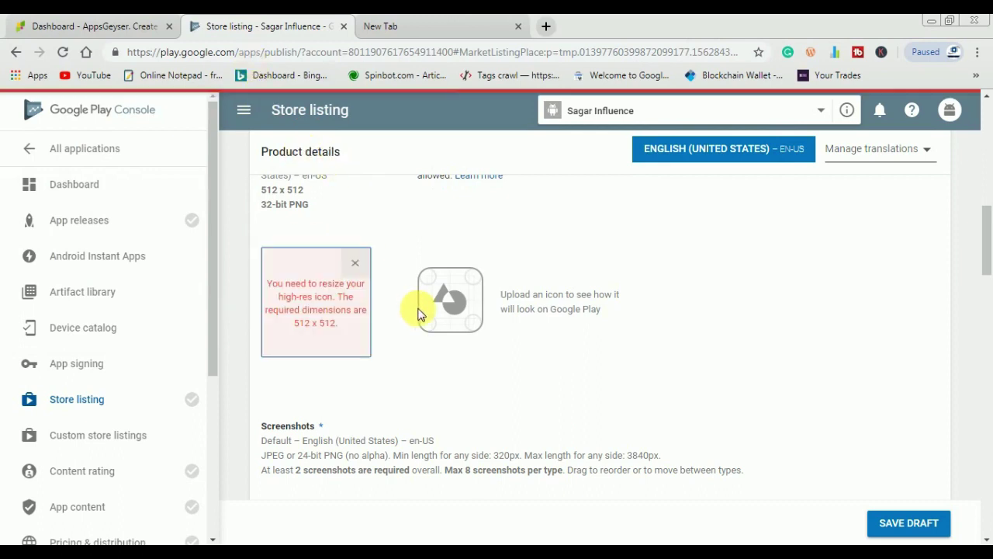
pyautogui.click(355, 265)
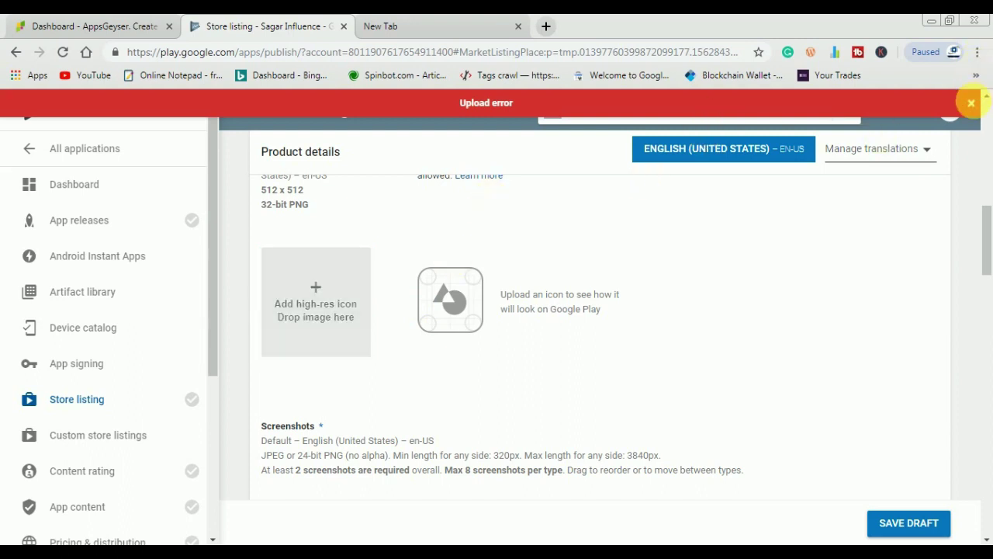
pyautogui.click(970, 102)
pyautogui.click(332, 285)
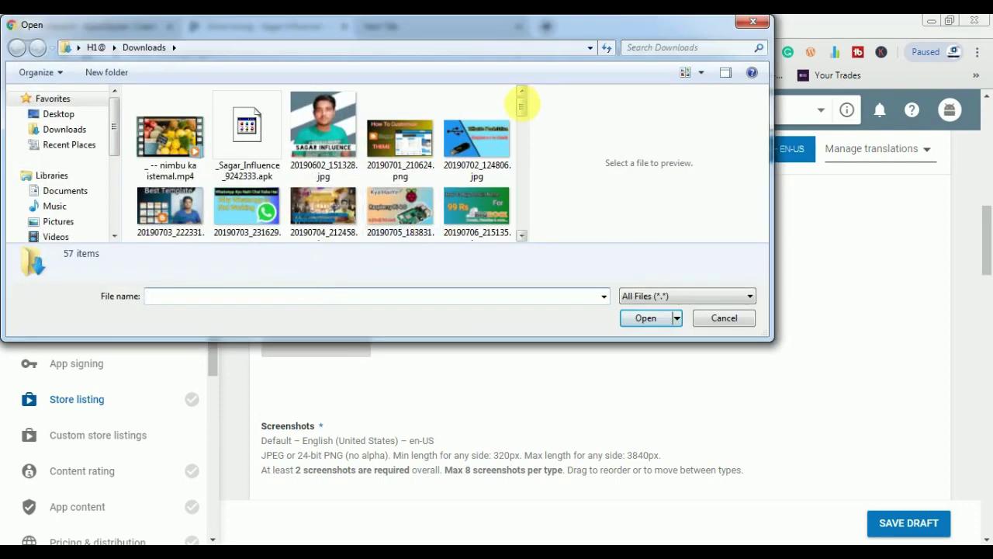
pyautogui.moveTo(522, 108); pyautogui.dragTo(524, 194)
pyautogui.press('Escape')
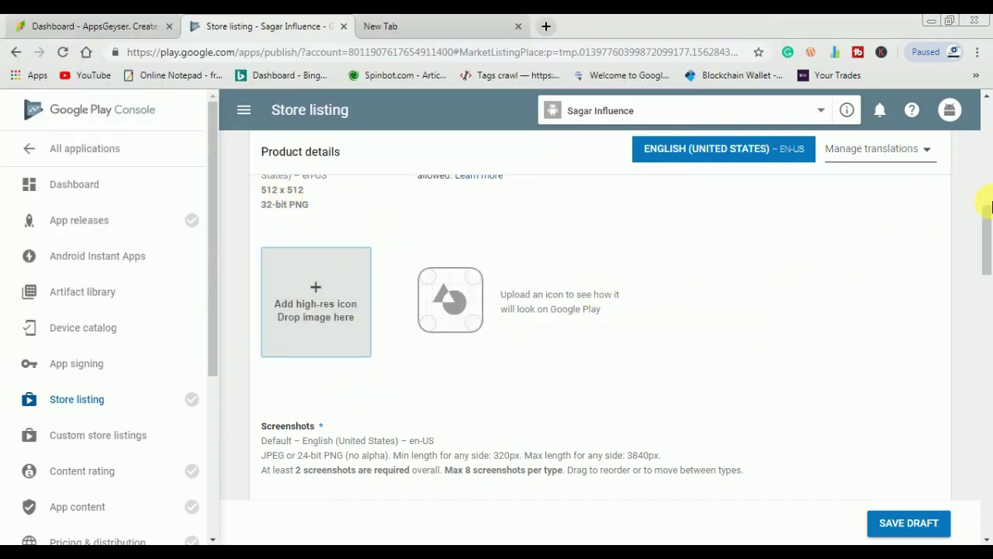
pyautogui.moveTo(990, 218); pyautogui.dragTo(989, 261)
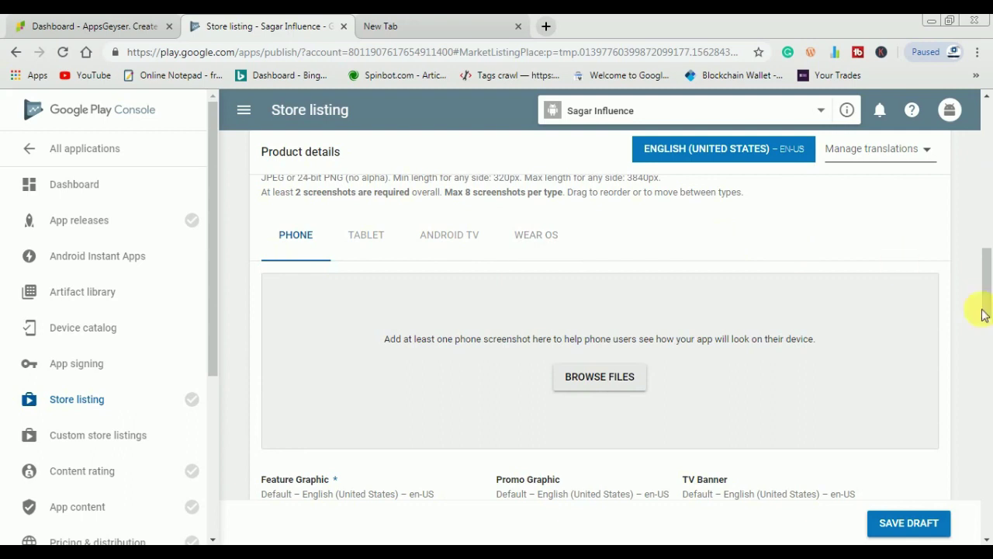
pyautogui.moveTo(989, 267); pyautogui.dragTo(986, 250)
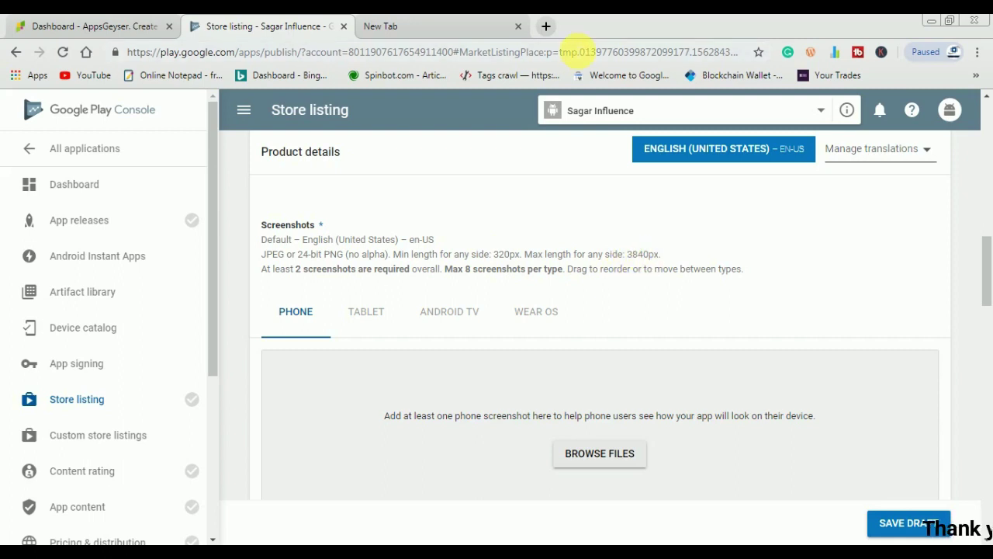
# Load canva.com in the empty new tab
pyautogui.click(481, 23)
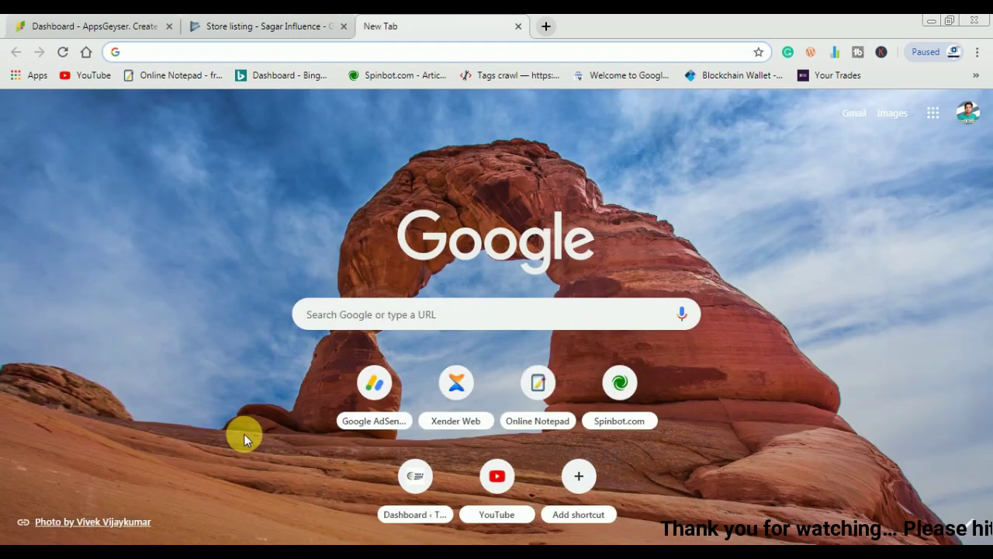
pyautogui.write('c')
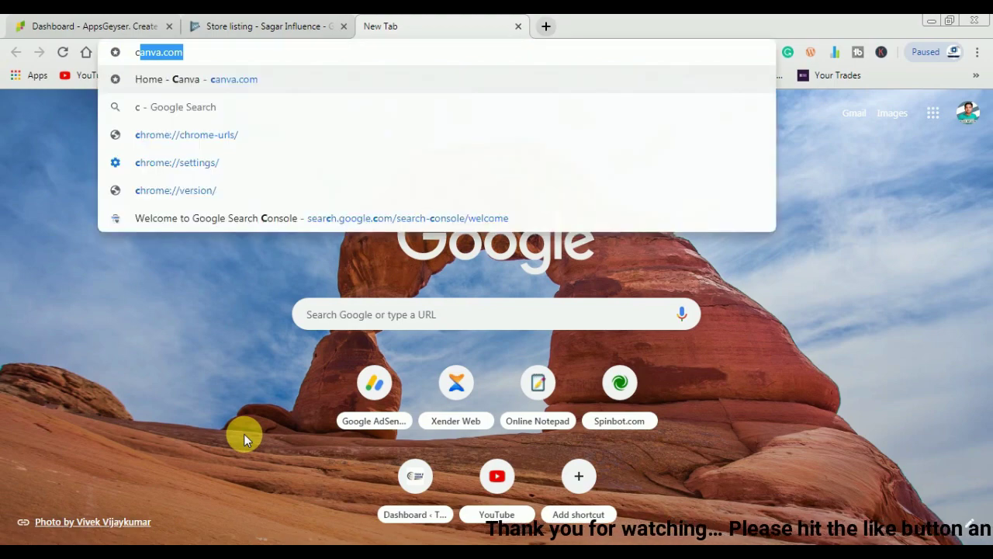
pyautogui.write('an')
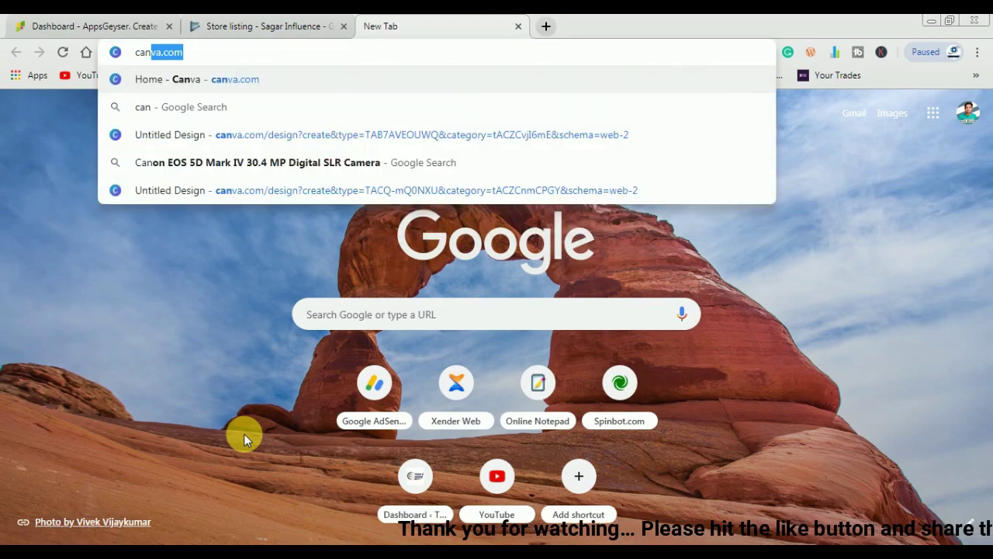
pyautogui.press('Return')
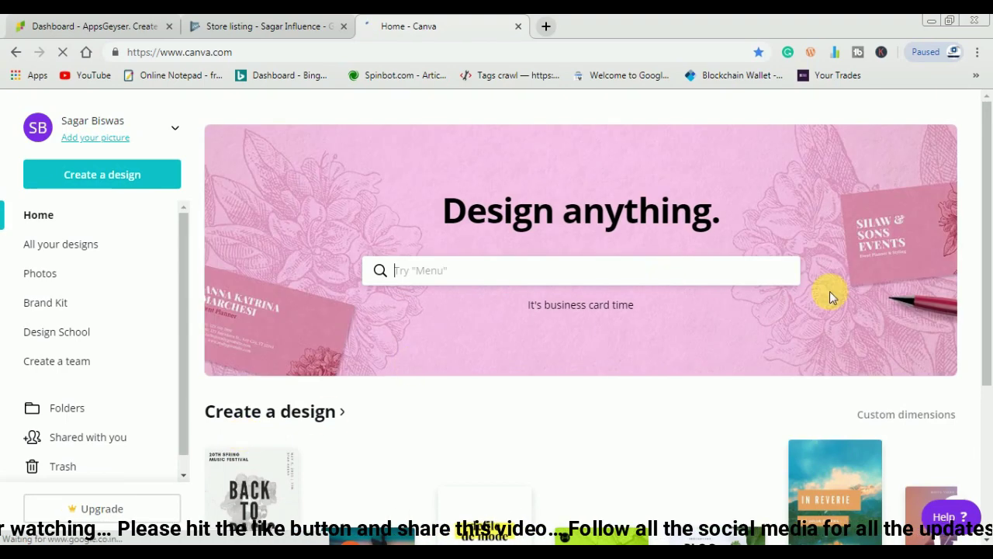
# Create a blank custom-dimension design of 512 × 512 px, discarding a stray Logo design
pyautogui.click(894, 417)
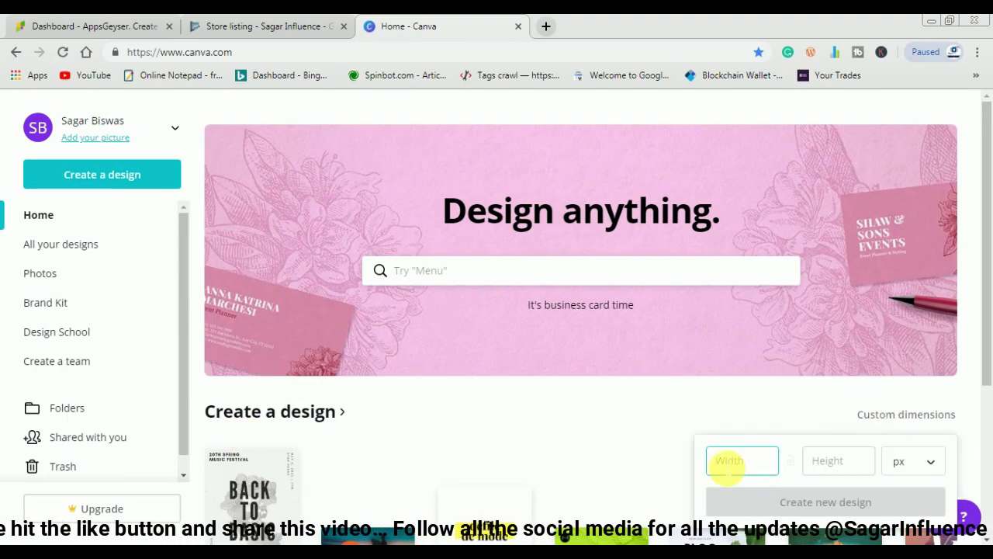
pyautogui.click(280, 23)
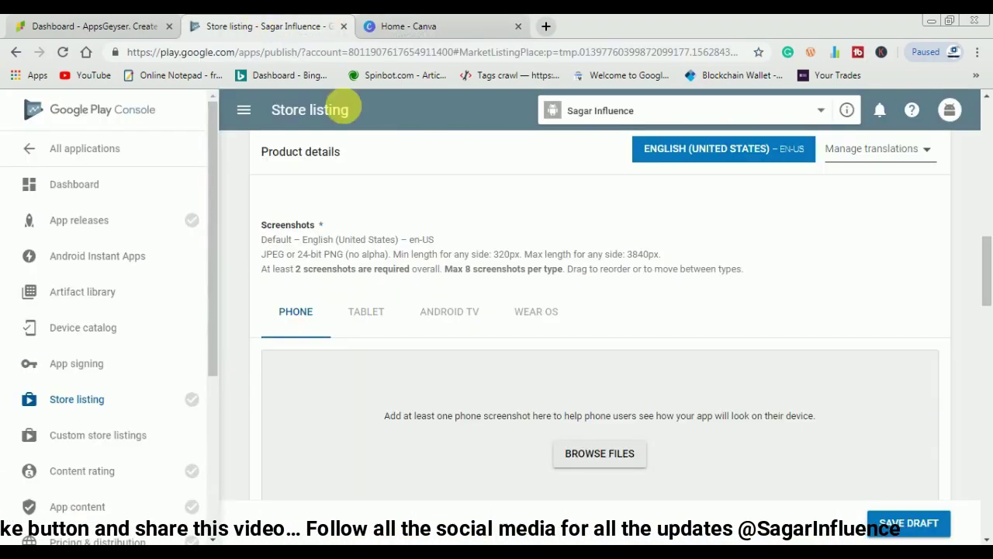
pyautogui.click(396, 25)
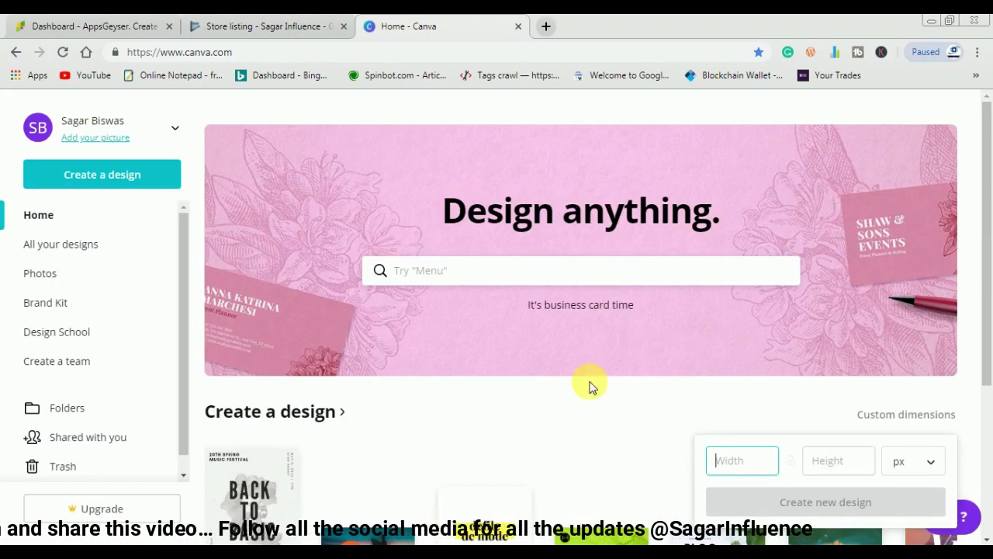
pyautogui.click(501, 270)
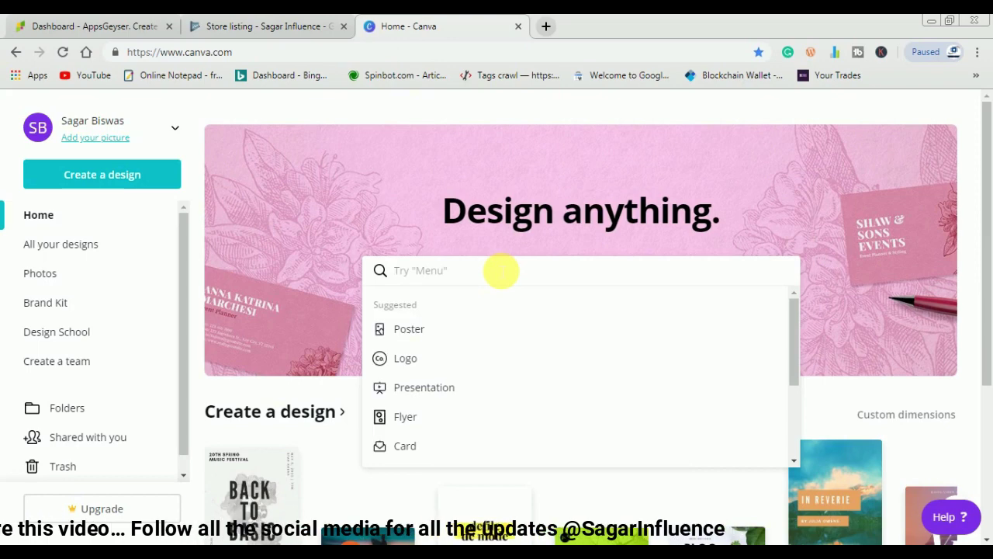
pyautogui.click(412, 361)
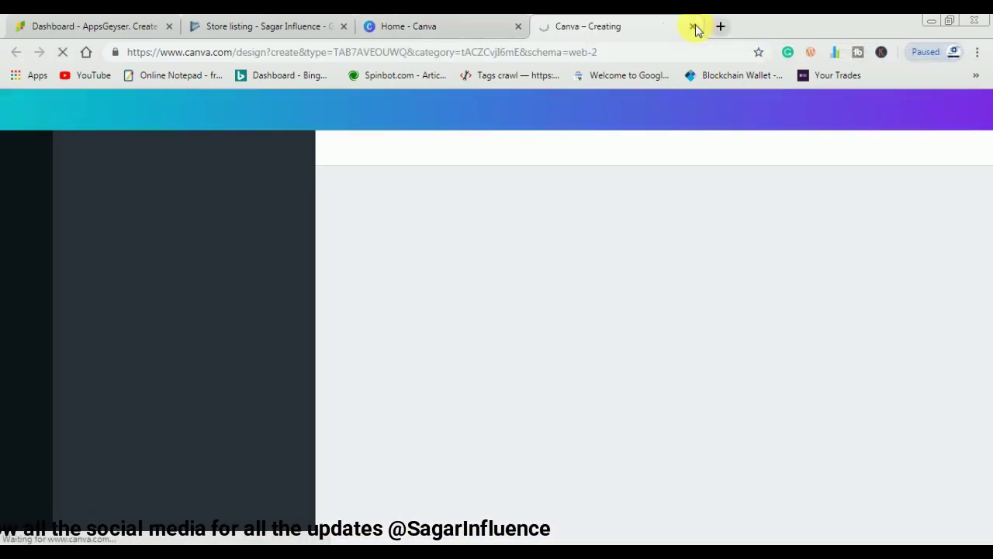
pyautogui.click(693, 26)
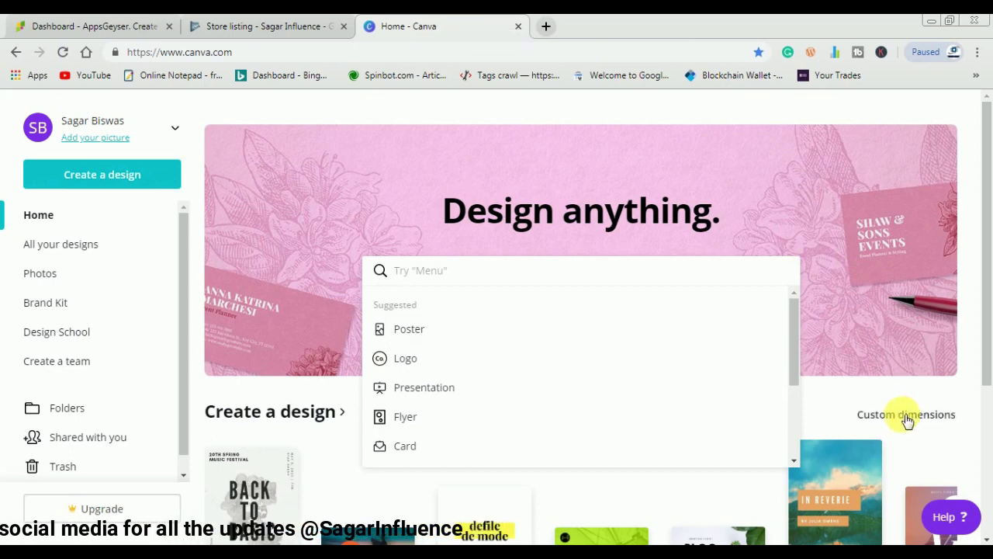
pyautogui.click(906, 417)
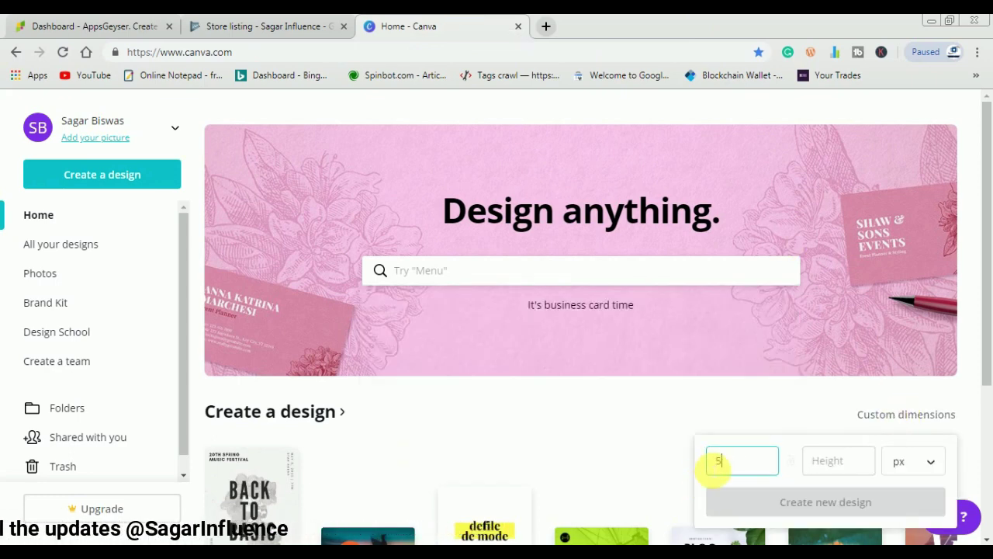
pyautogui.click(829, 461)
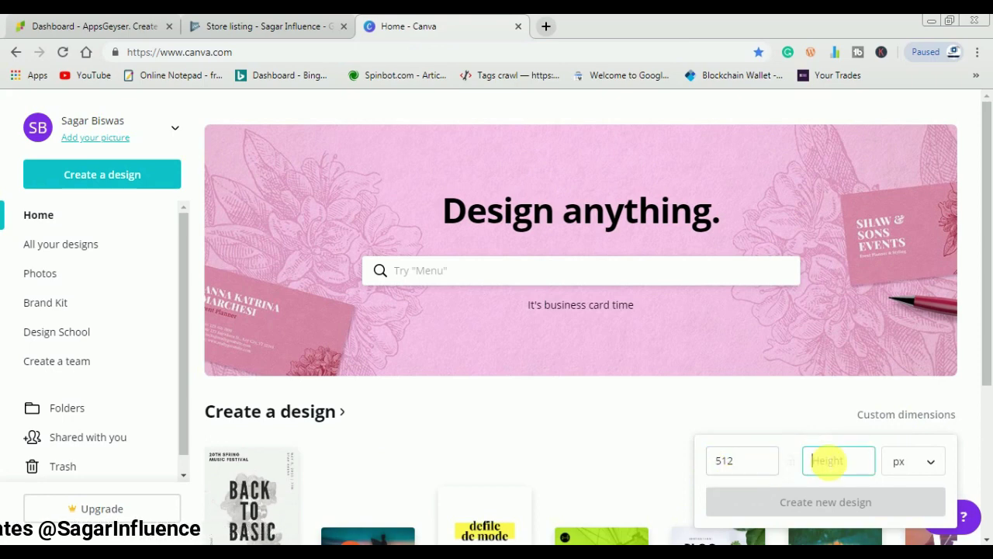
pyautogui.write('512')
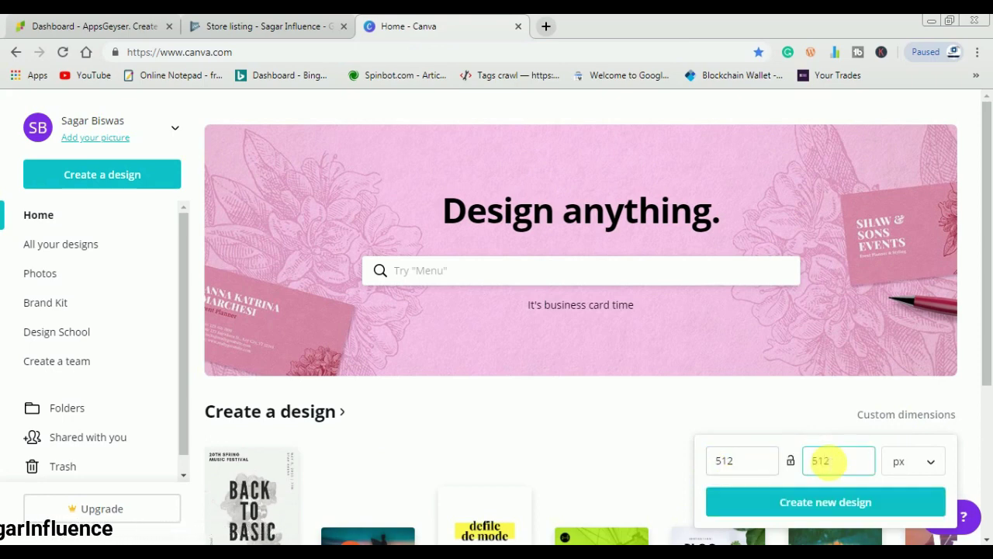
pyautogui.click(829, 502)
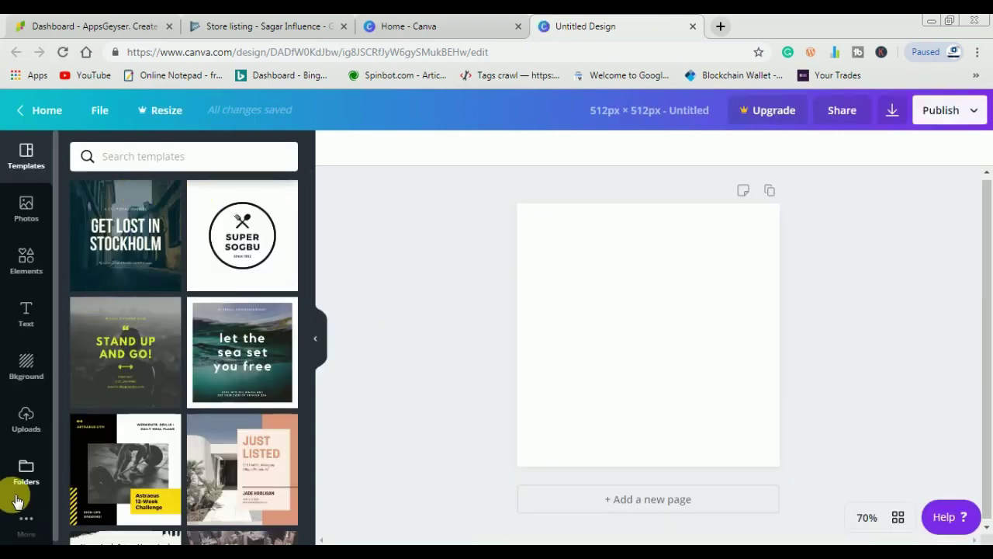
# Upload 20190602_151328.jpg and stretch it to fill the whole 512 × 512 page
pyautogui.click(26, 411)
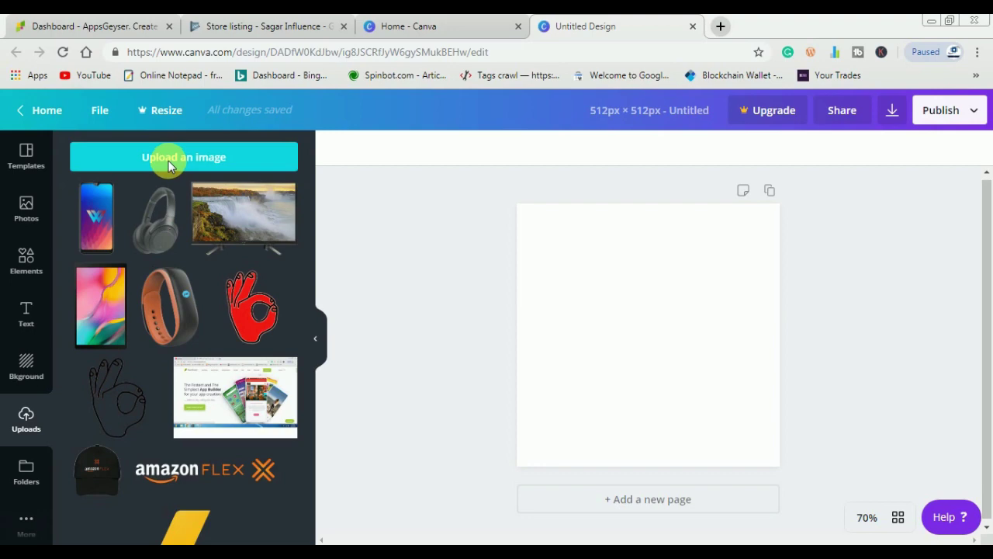
pyautogui.click(168, 160)
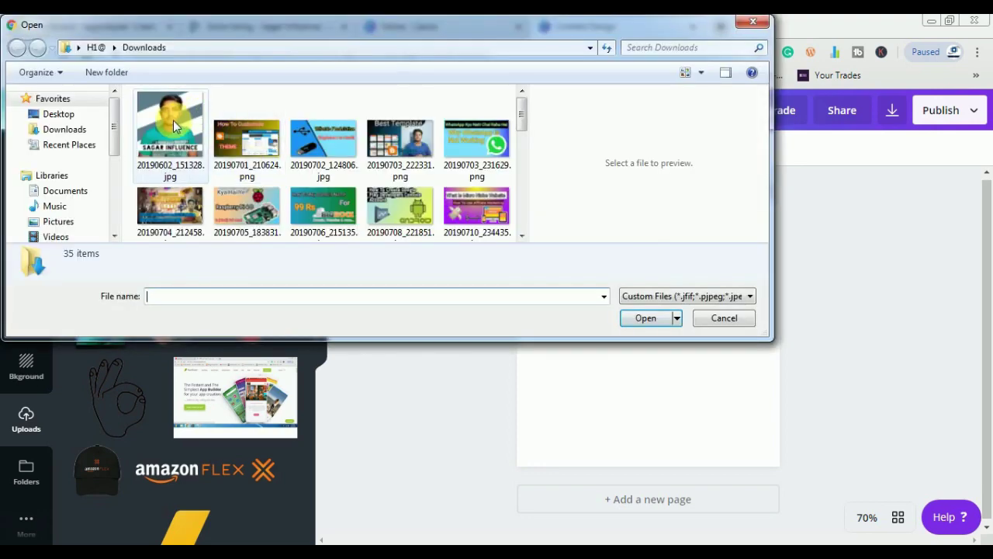
pyautogui.doubleClick(173, 120)
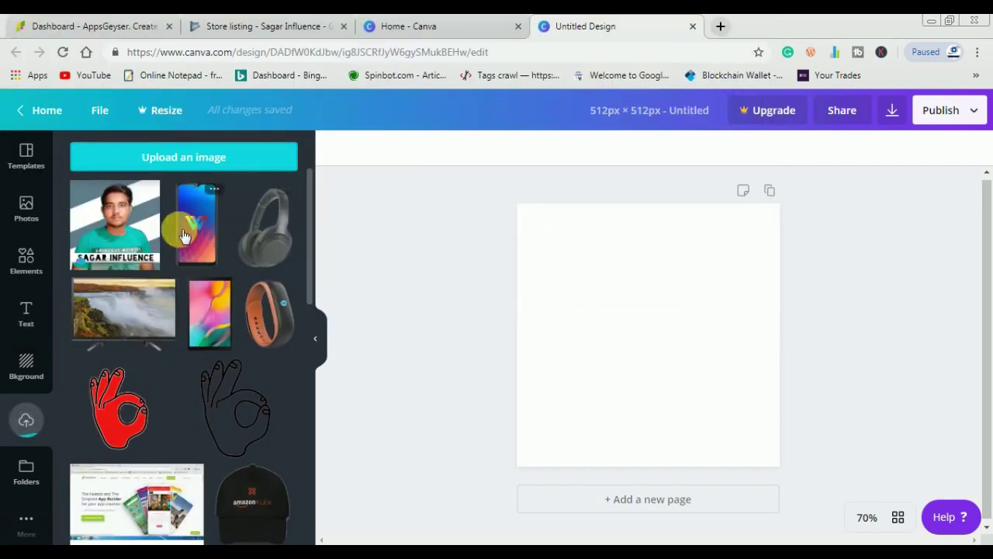
pyautogui.moveTo(128, 252); pyautogui.dragTo(638, 337)
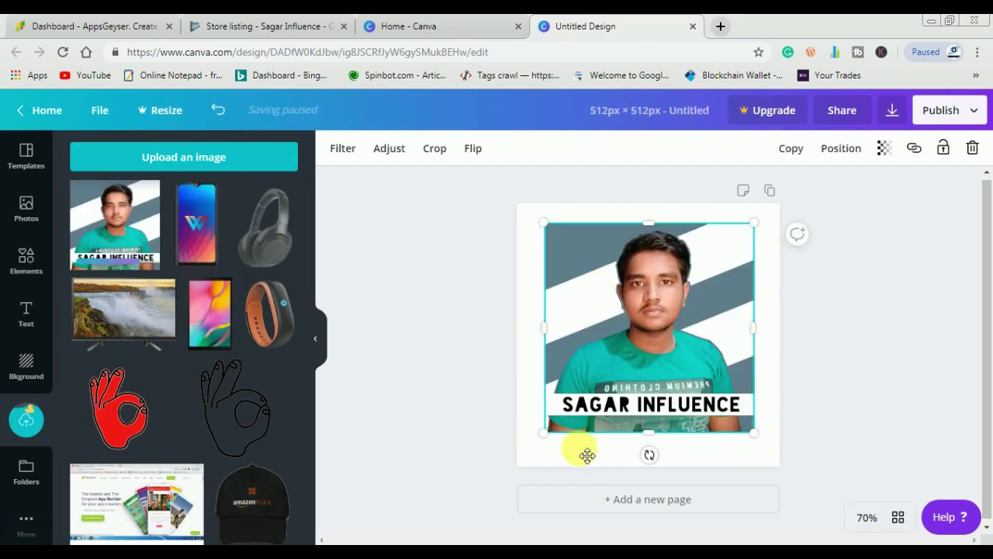
pyautogui.moveTo(546, 432); pyautogui.dragTo(538, 475)
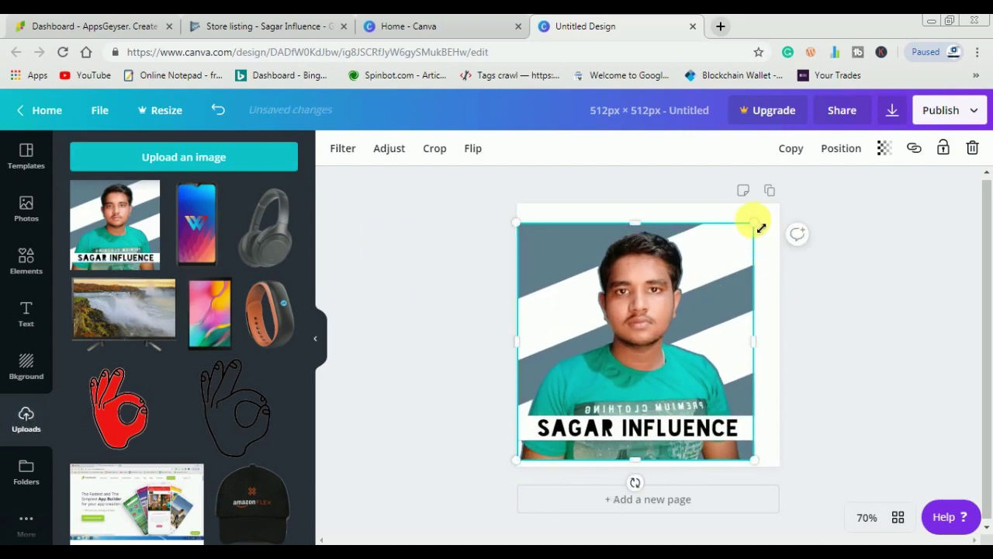
pyautogui.moveTo(755, 224); pyautogui.dragTo(781, 206)
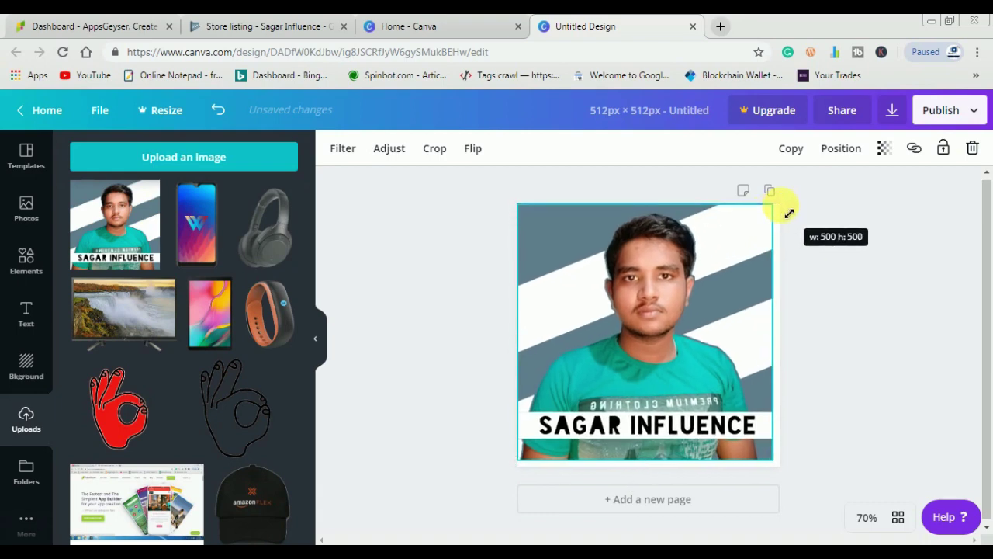
pyautogui.moveTo(781, 467); pyautogui.dragTo(784, 472)
# Download the finished icon as a PNG (Untitled design.png) and return to the editor
pyautogui.click(854, 349)
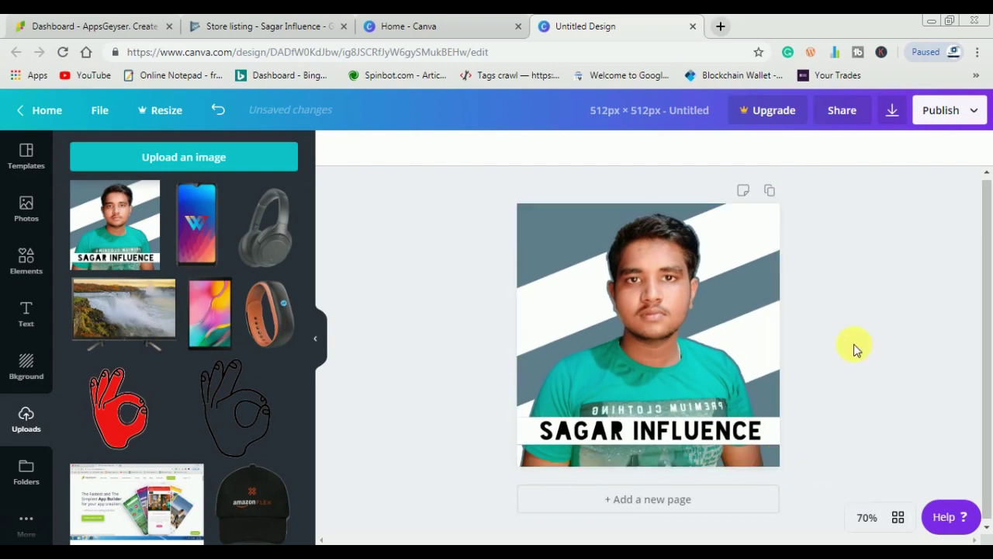
pyautogui.click(893, 111)
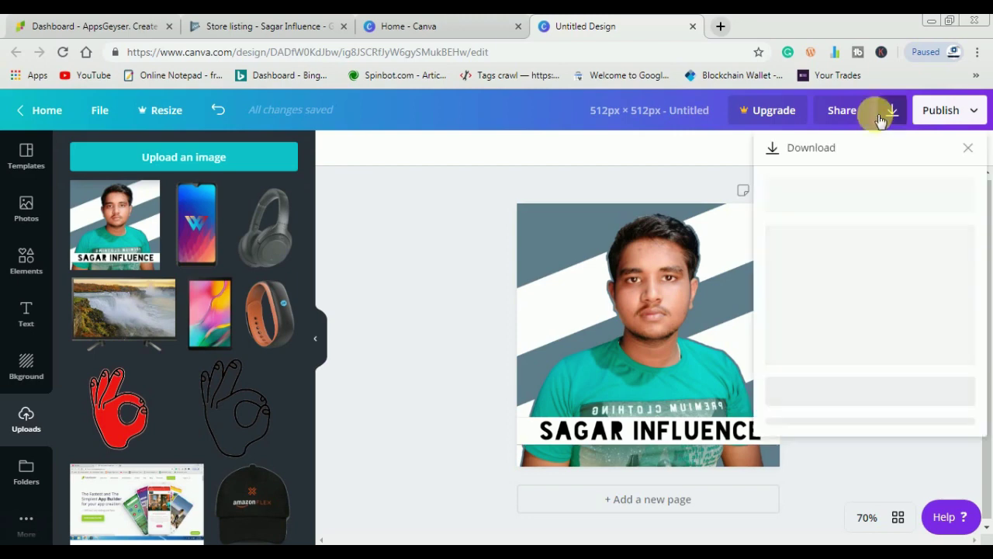
pyautogui.click(848, 289)
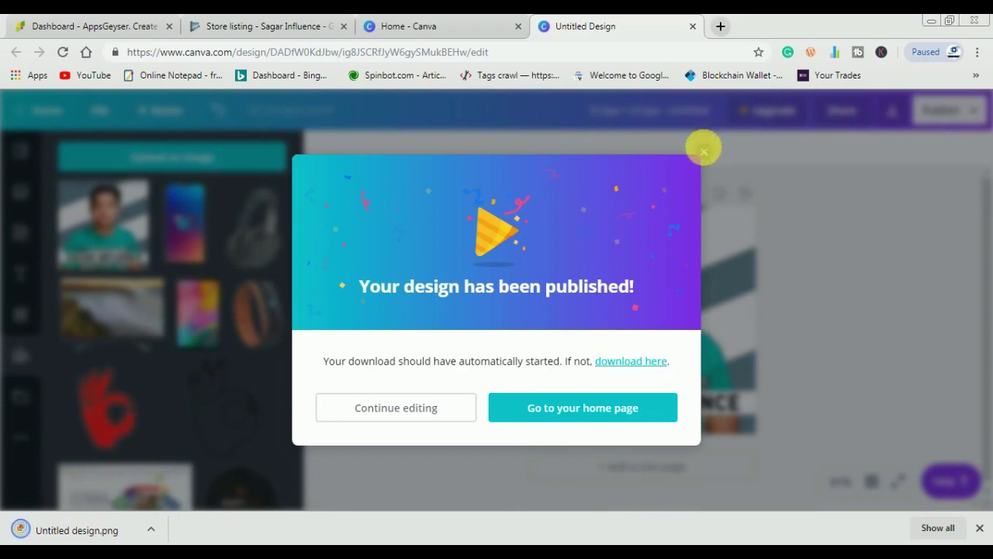
pyautogui.click(706, 152)
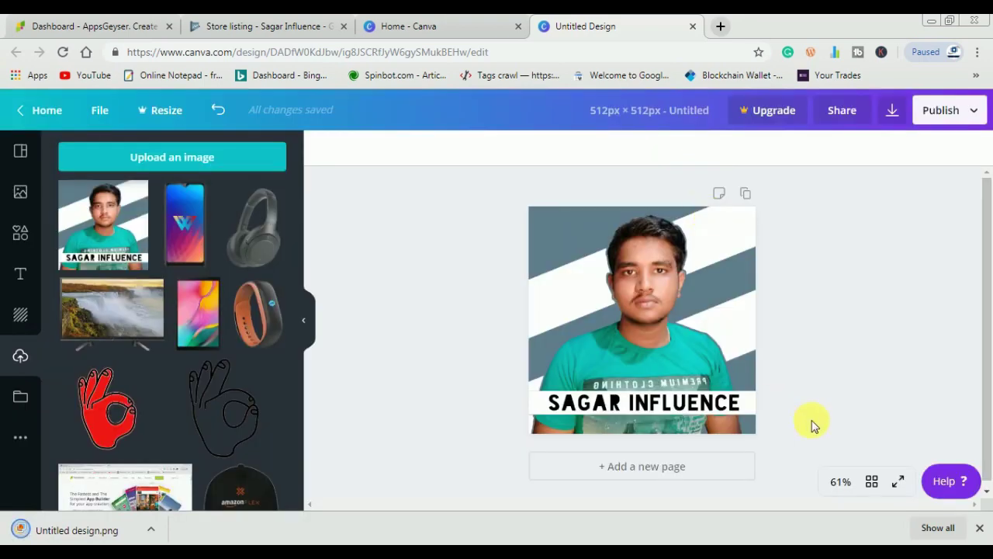
pyautogui.click(981, 530)
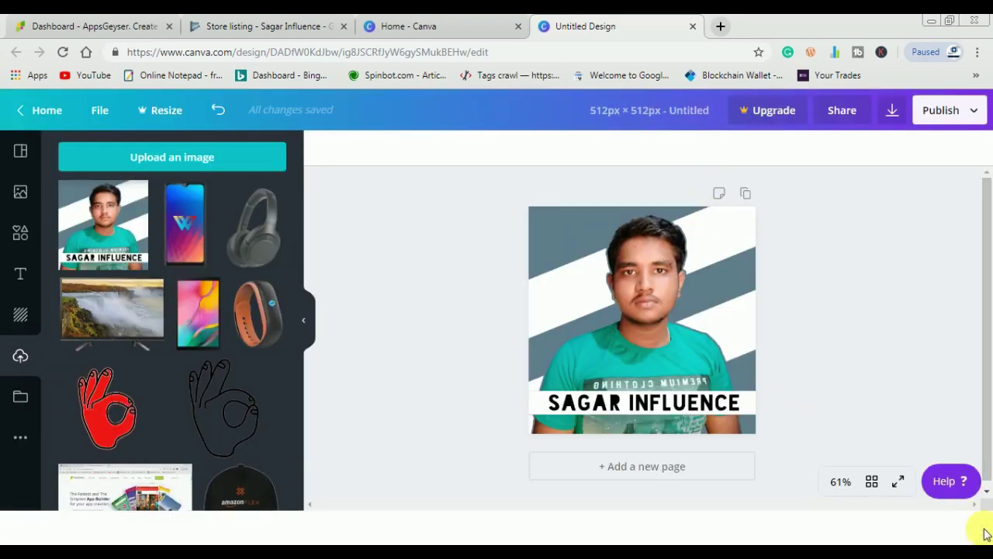
# Close the icon design and enter 320 × 3840 px custom dimensions, checking Play Console screenshot limits
pyautogui.click(426, 20)
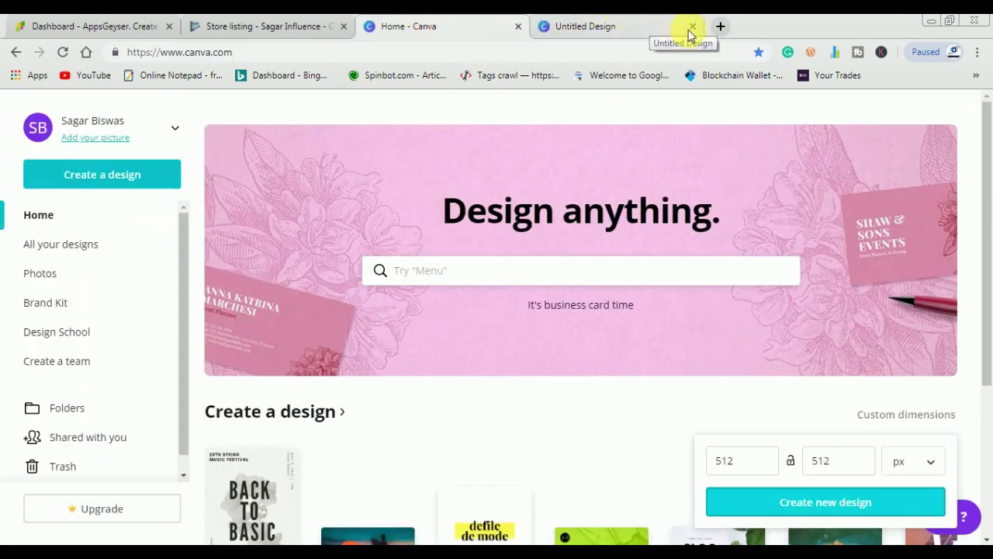
pyautogui.click(692, 26)
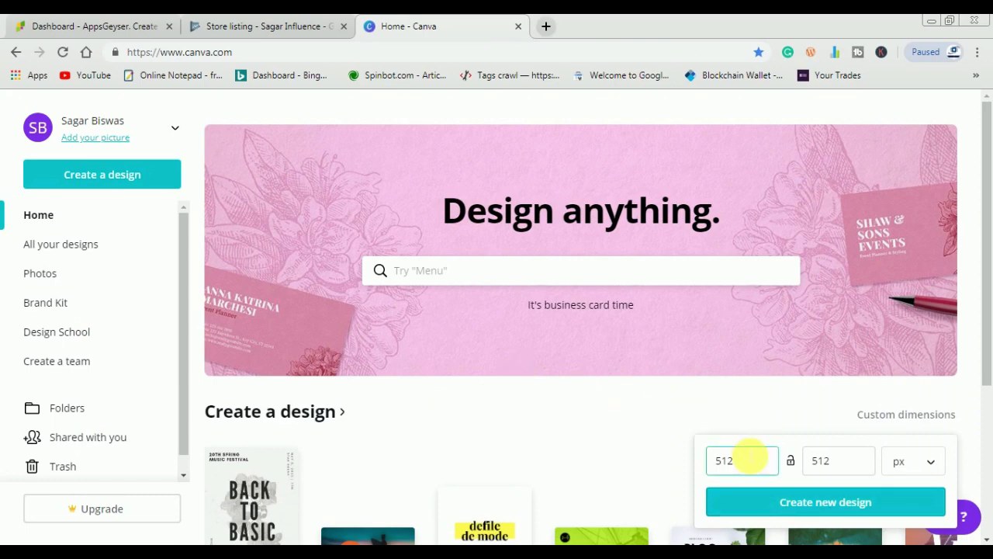
pyautogui.click(286, 21)
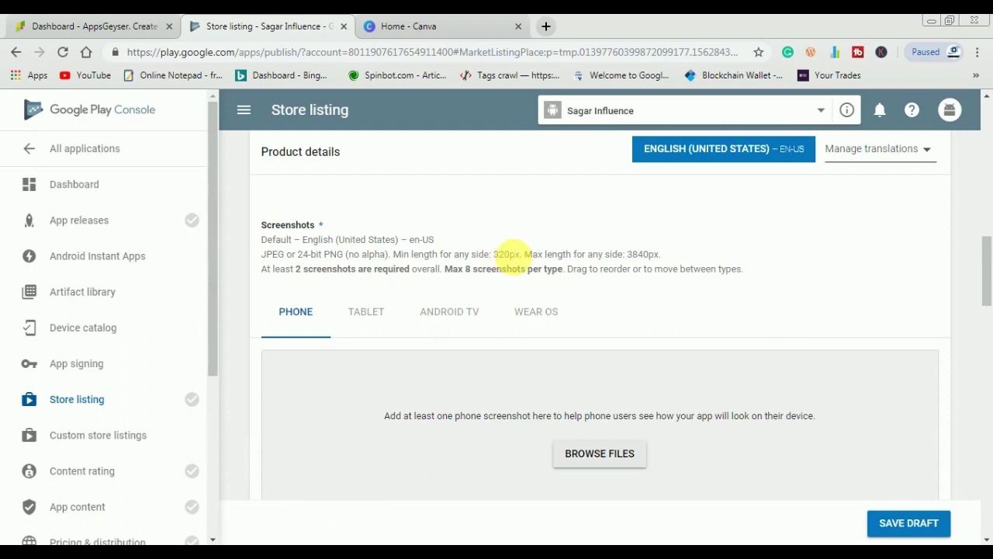
pyautogui.click(437, 23)
pyautogui.write('320')
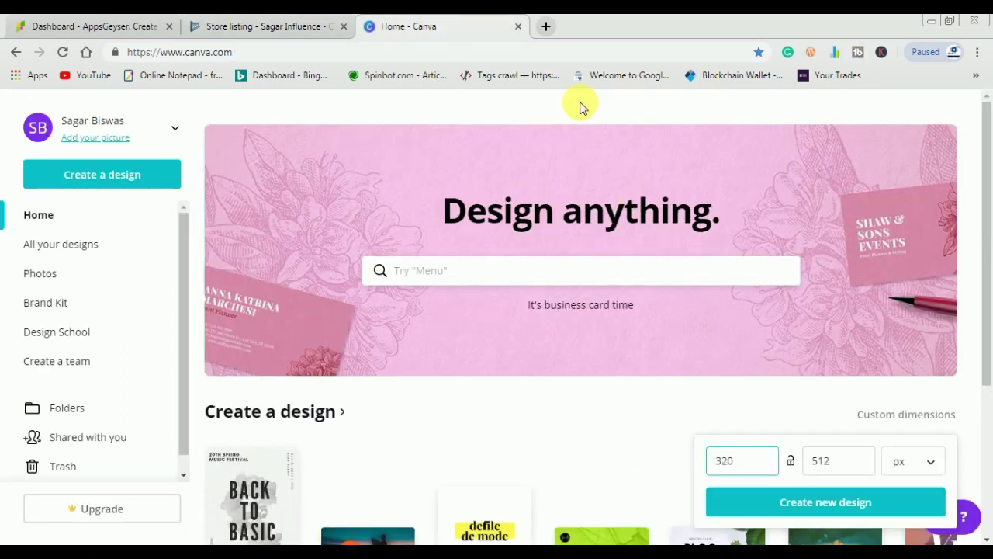
pyautogui.click(309, 23)
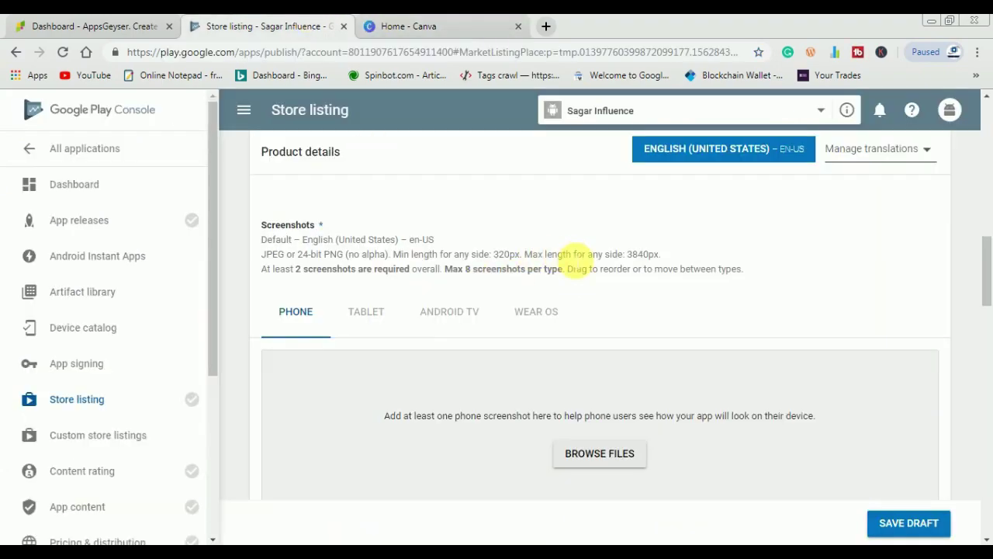
pyautogui.click(494, 22)
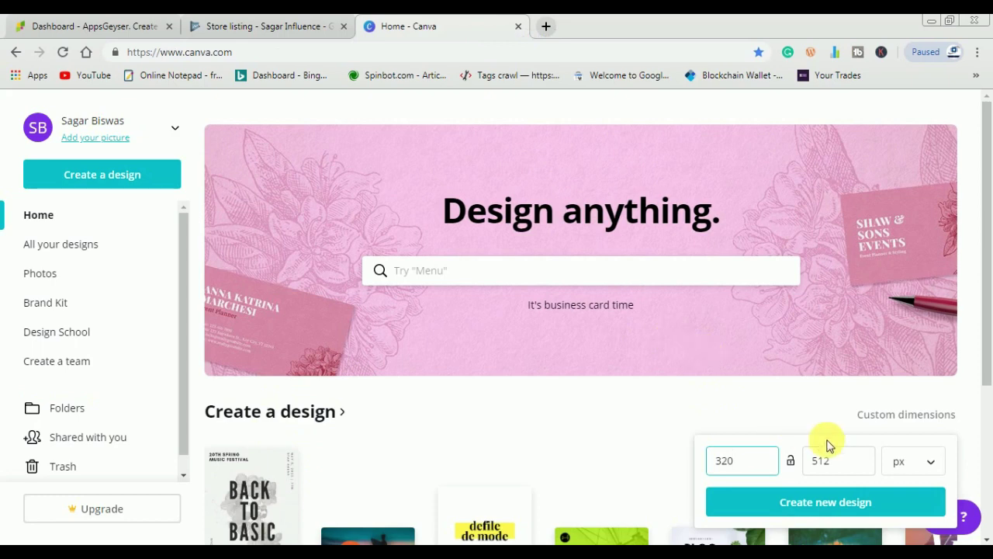
pyautogui.click(849, 461)
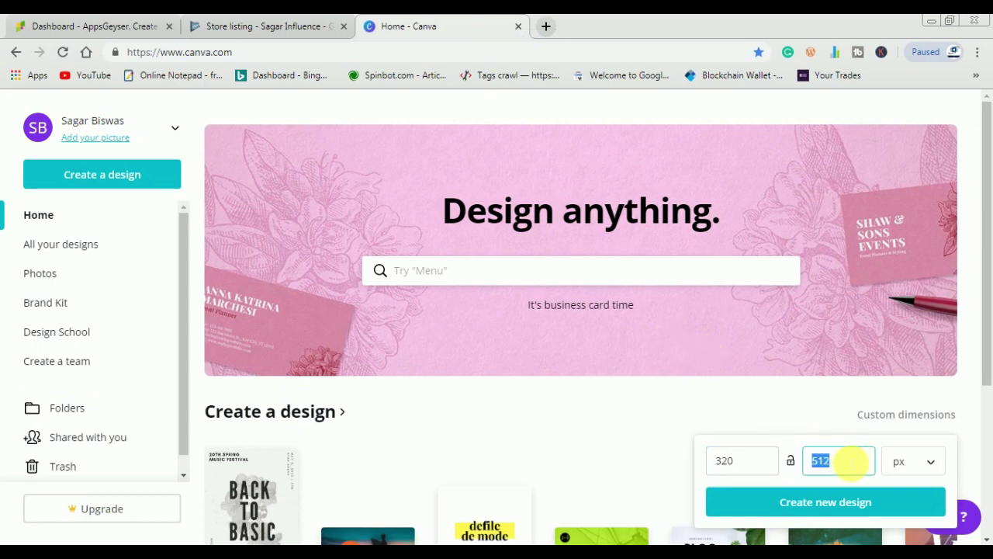
pyautogui.write('3')
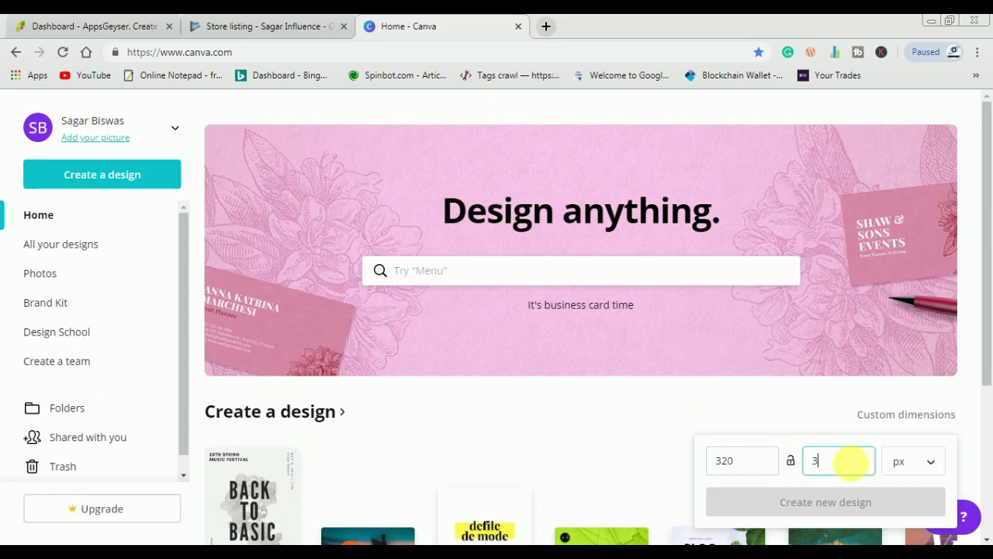
pyautogui.write('840')
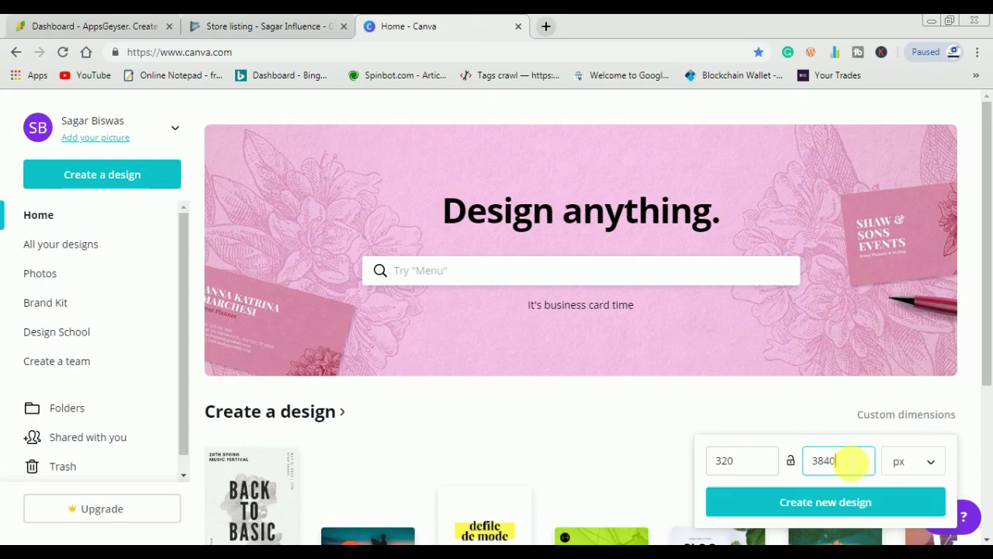
pyautogui.click(216, 21)
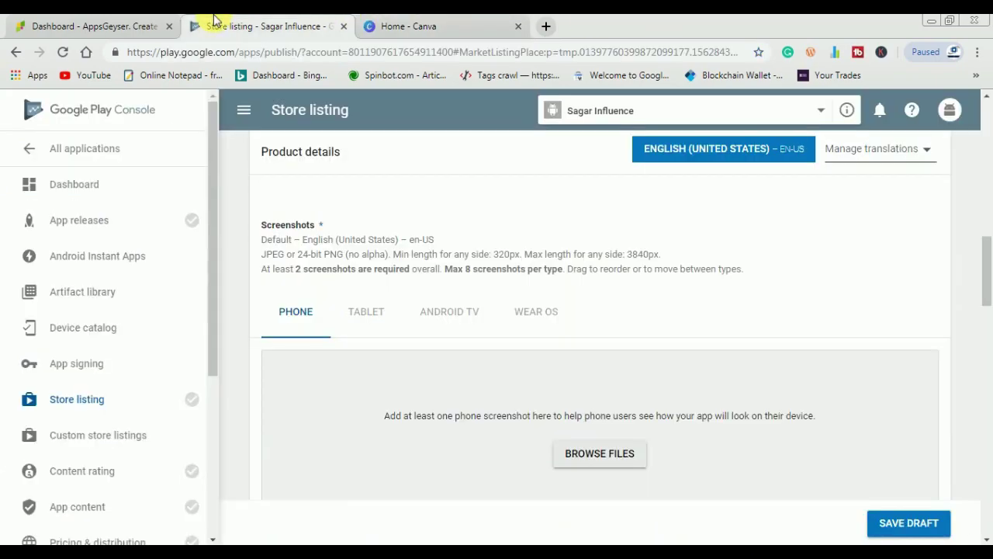
pyautogui.click(394, 21)
# Create the blank 320 × 3840 px design, then return to the Store listing's Screenshots section
pyautogui.click(848, 503)
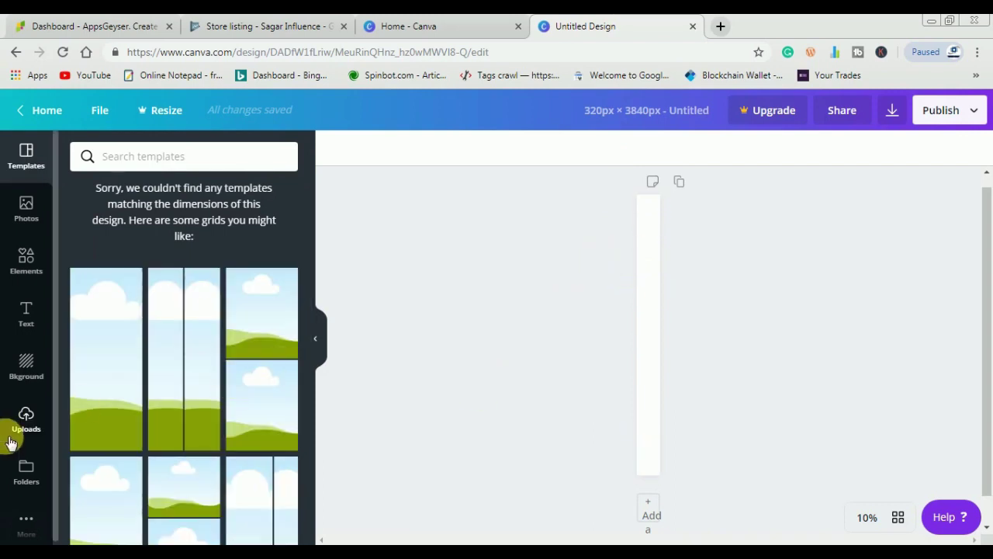
pyautogui.click(404, 26)
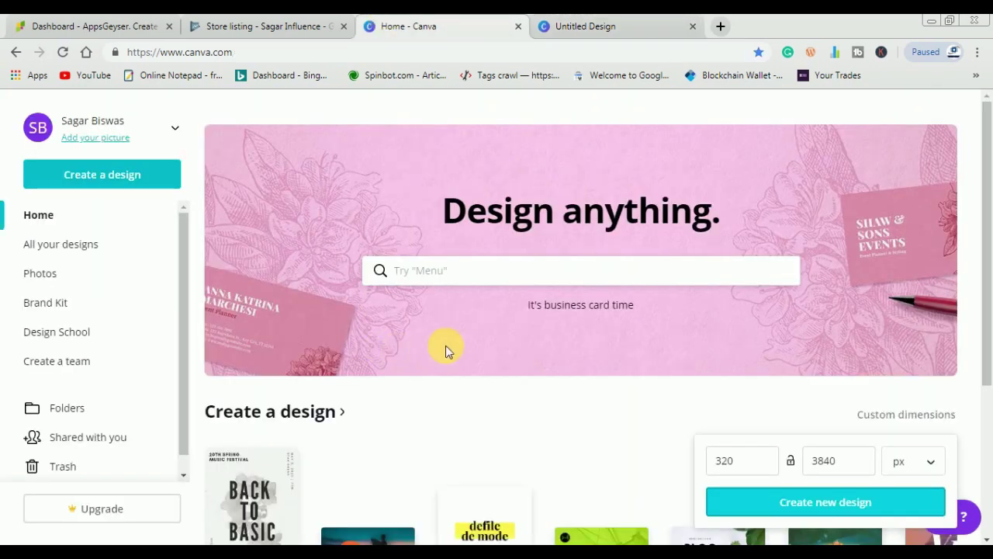
pyautogui.click(287, 18)
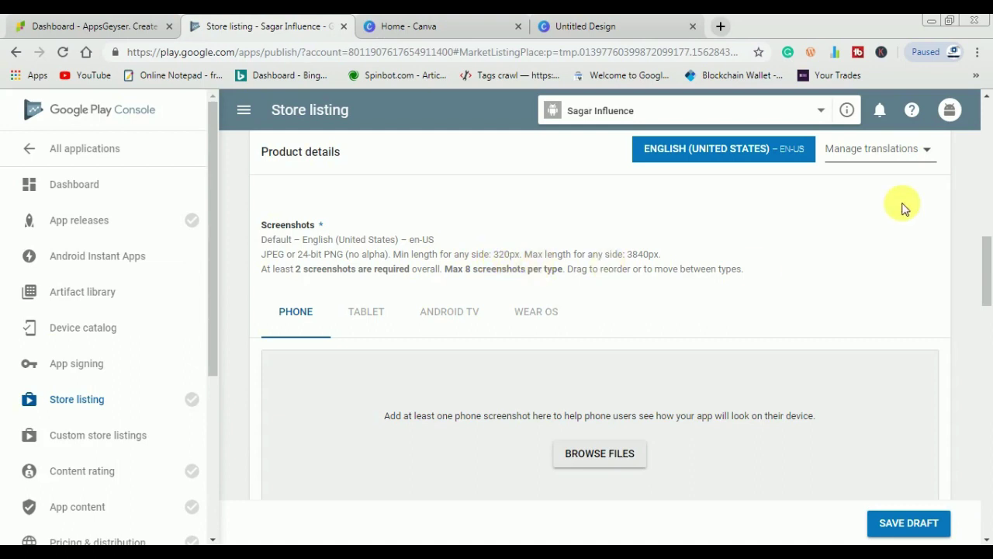
# Scroll down to review the Feature Graphic, Promo Graphic and TV Banner size requirements
pyautogui.scroll(-4, 987, 287)
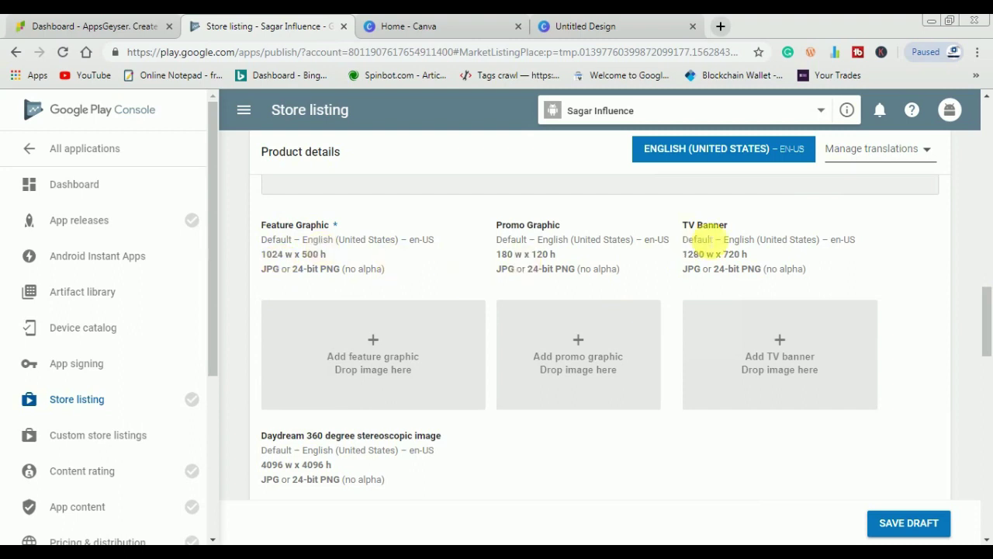
pyautogui.moveTo(987, 330); pyautogui.dragTo(990, 276)
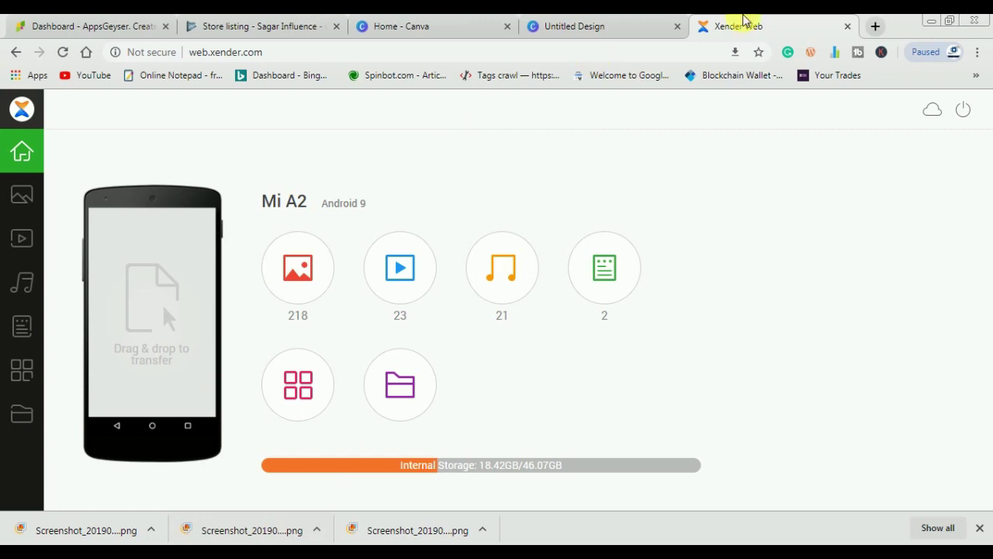
# Close the Xender Web and blank Canva tabs, then scroll the Store listing up to Hi-res icon
pyautogui.click(848, 26)
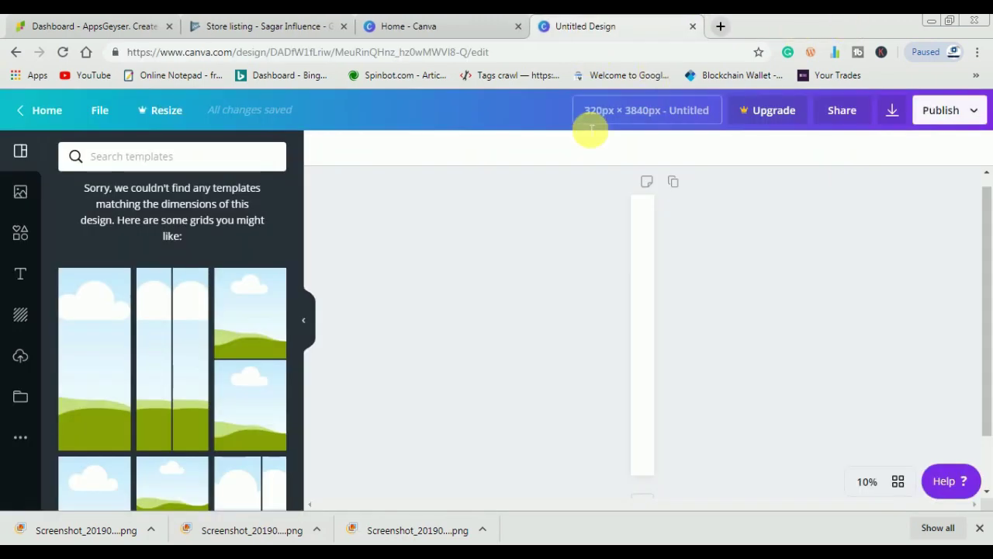
pyautogui.click(693, 27)
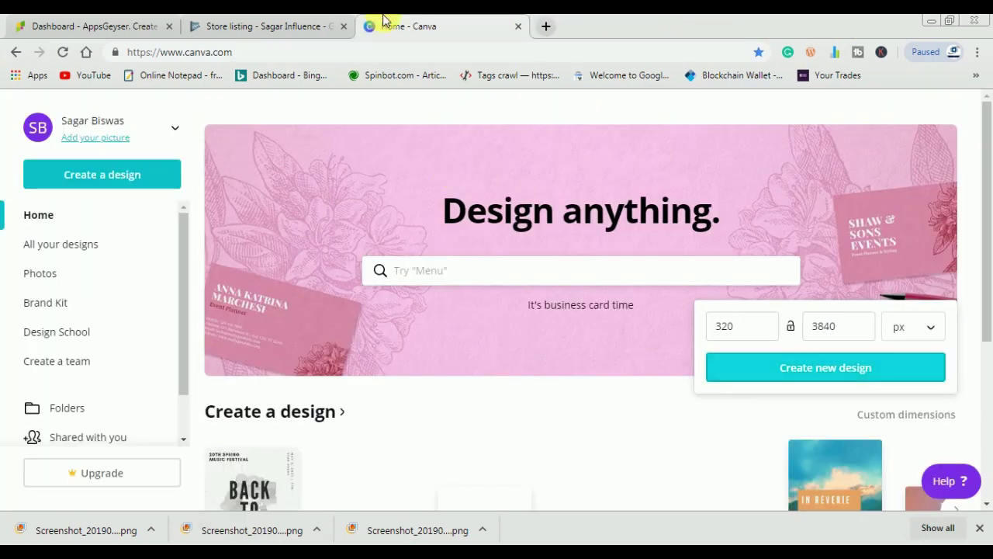
pyautogui.click(251, 21)
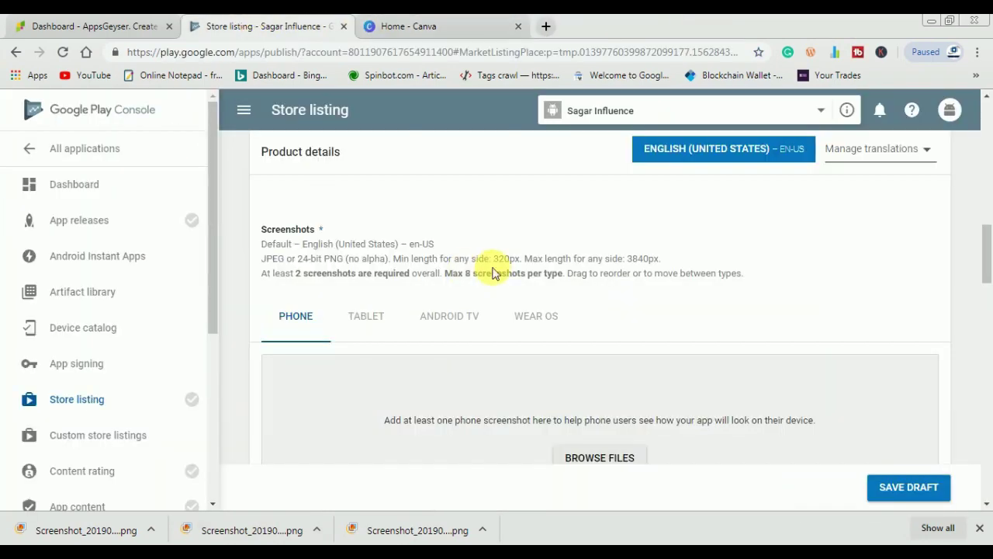
pyautogui.moveTo(988, 249); pyautogui.dragTo(986, 205)
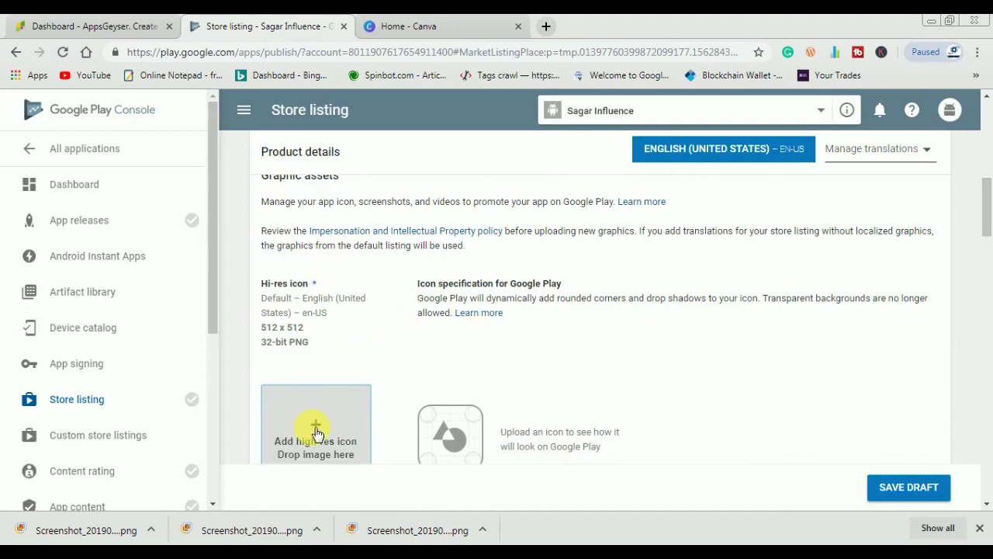
# Upload Untitled design.png as the 512 × 512 Hi-res icon, then scroll down toward Phone screenshots
pyautogui.click(316, 433)
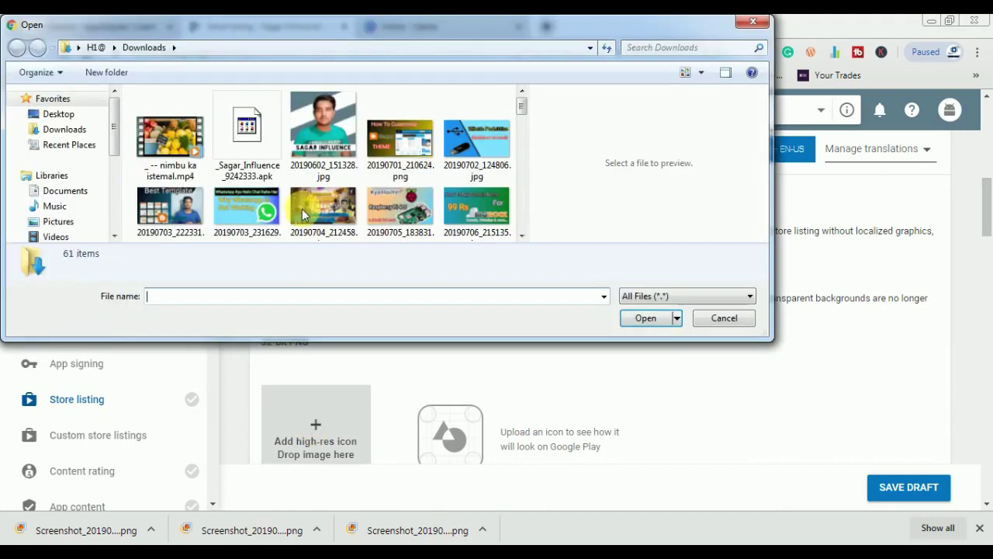
pyautogui.moveTo(520, 112); pyautogui.dragTo(521, 225)
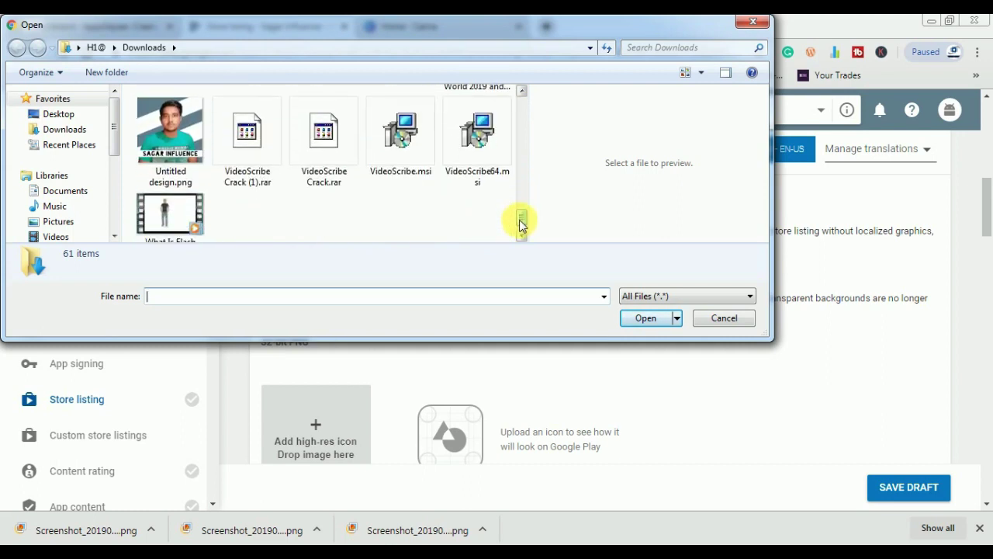
pyautogui.click(186, 179)
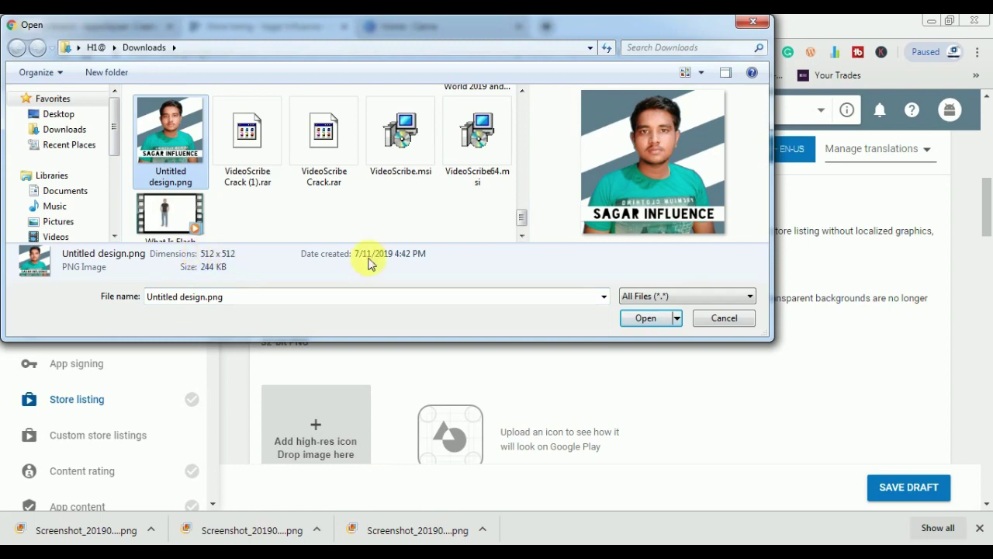
pyautogui.click(648, 321)
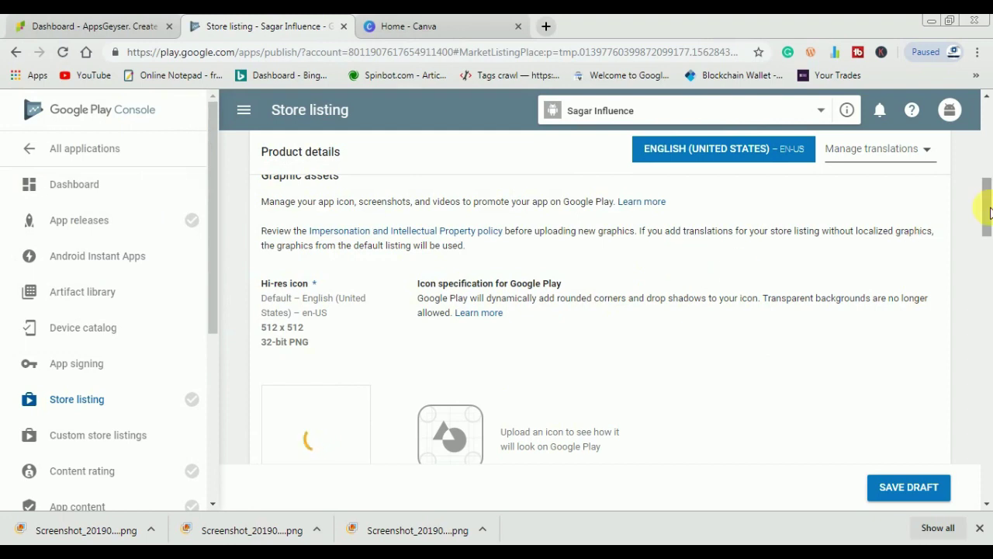
pyautogui.moveTo(986, 204); pyautogui.dragTo(988, 227)
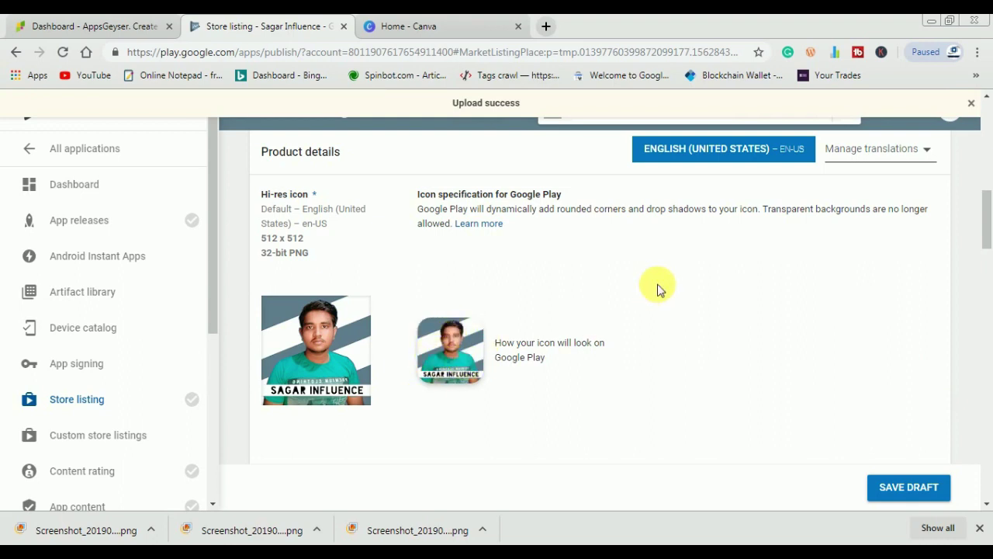
pyautogui.moveTo(988, 217); pyautogui.dragTo(988, 266)
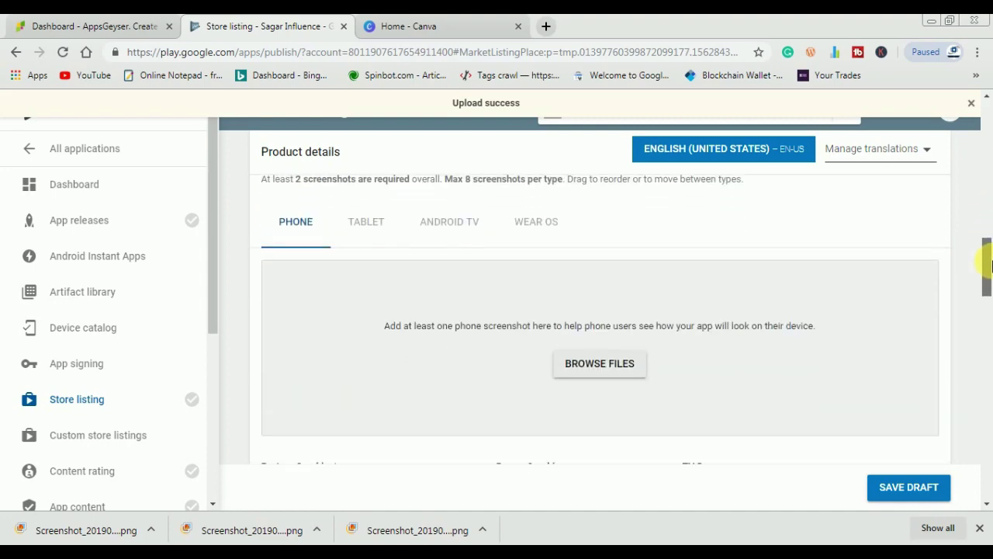
# Upload the three Screenshot_20190711 PNGs from Downloads as phone screenshots
pyautogui.click(603, 371)
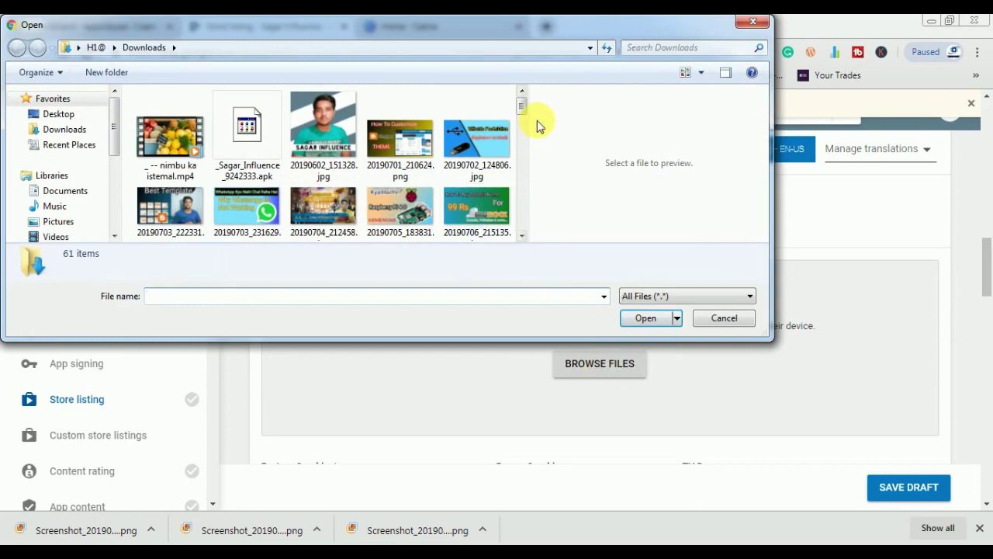
pyautogui.moveTo(520, 109); pyautogui.dragTo(525, 193)
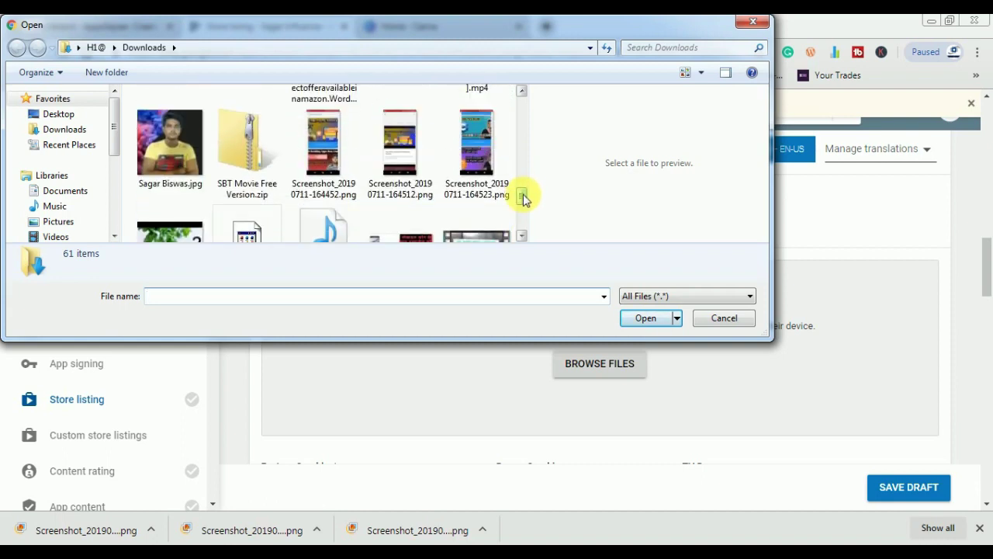
pyautogui.click(307, 138)
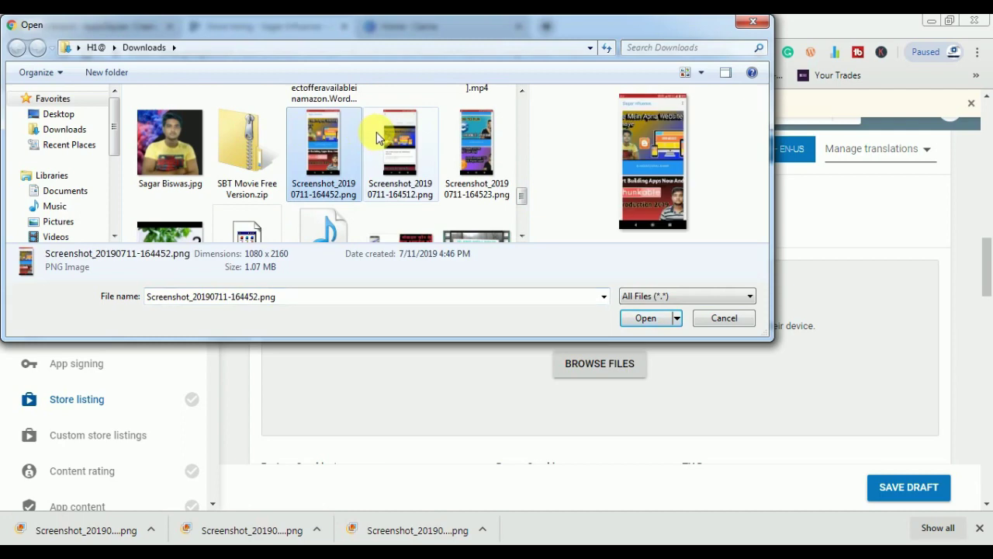
pyautogui.keyDown('ctrl'); pyautogui.click(397, 141); pyautogui.keyUp('ctrl')
pyautogui.keyDown('ctrl'); pyautogui.click(475, 147); pyautogui.keyUp('ctrl')
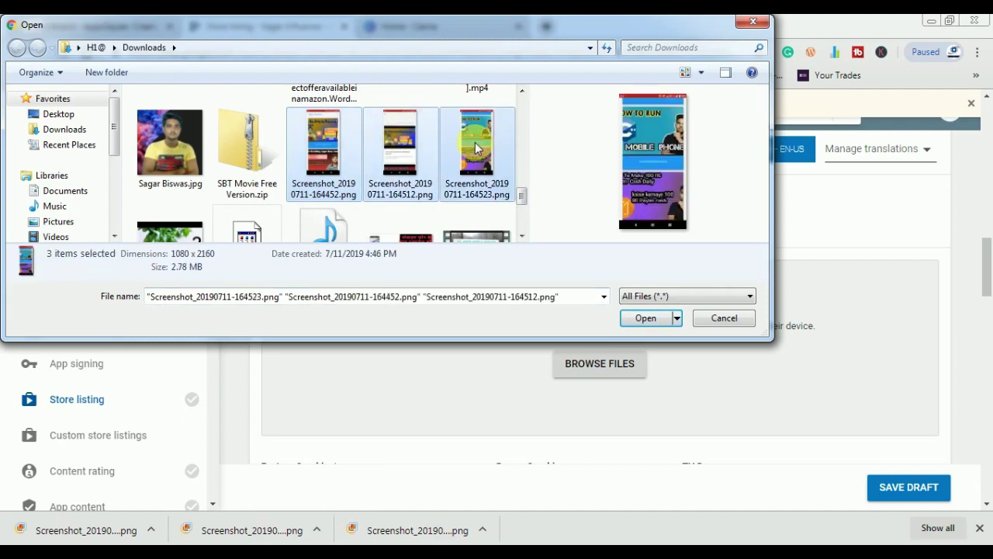
pyautogui.click(644, 318)
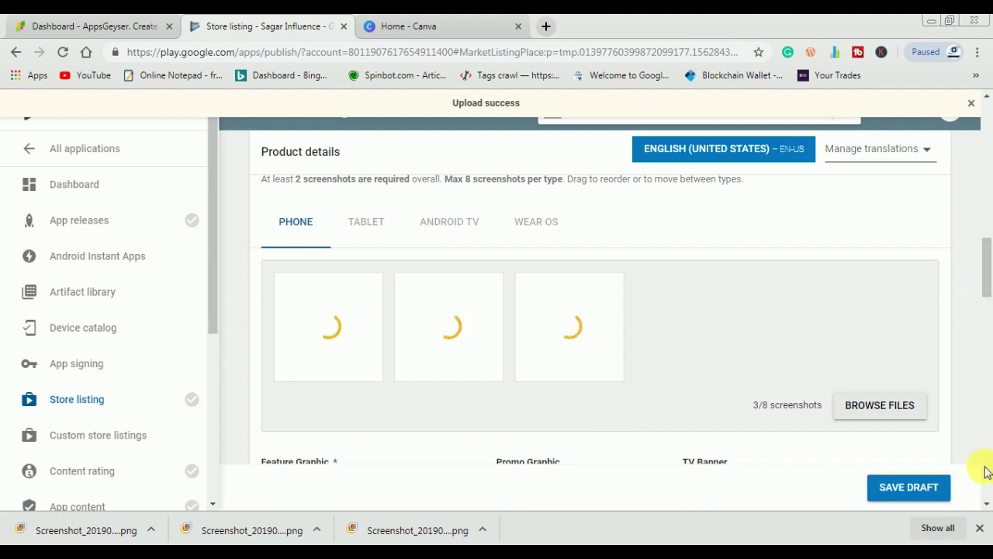
# Close the download bar and scroll to the empty 1024 × 500 Feature Graphic slot
pyautogui.click(980, 527)
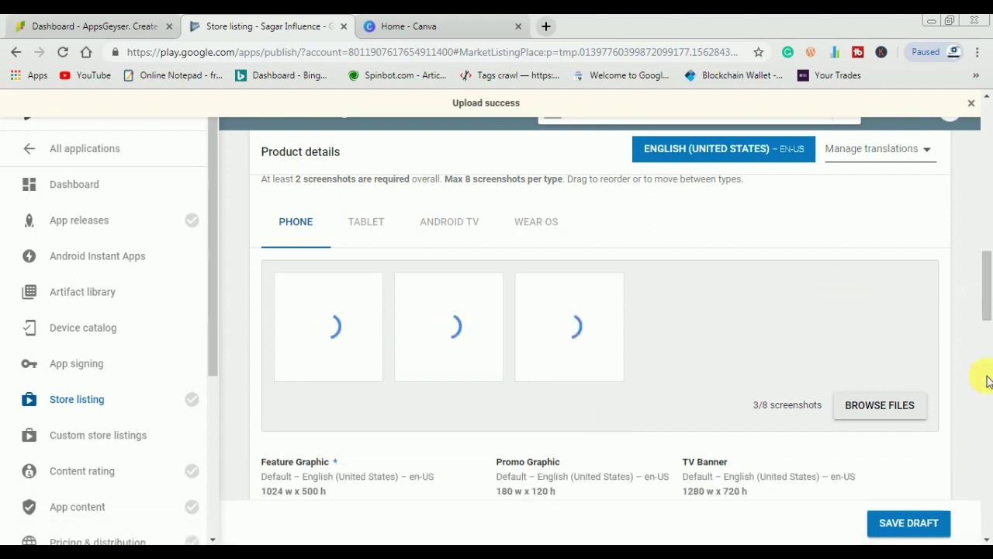
pyautogui.moveTo(987, 311); pyautogui.dragTo(987, 342)
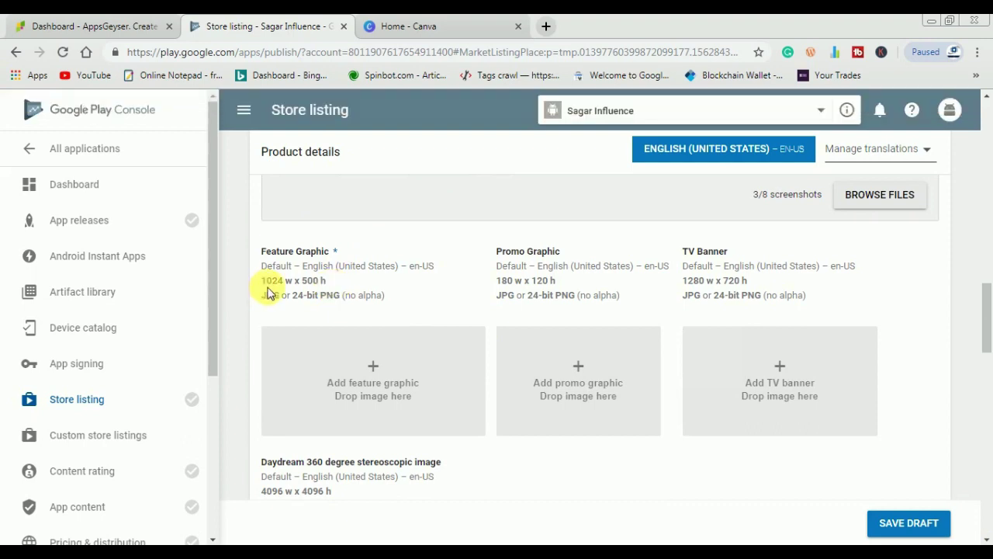
pyautogui.scroll(2, 984, 291)
pyautogui.scroll(-3, 984, 291)
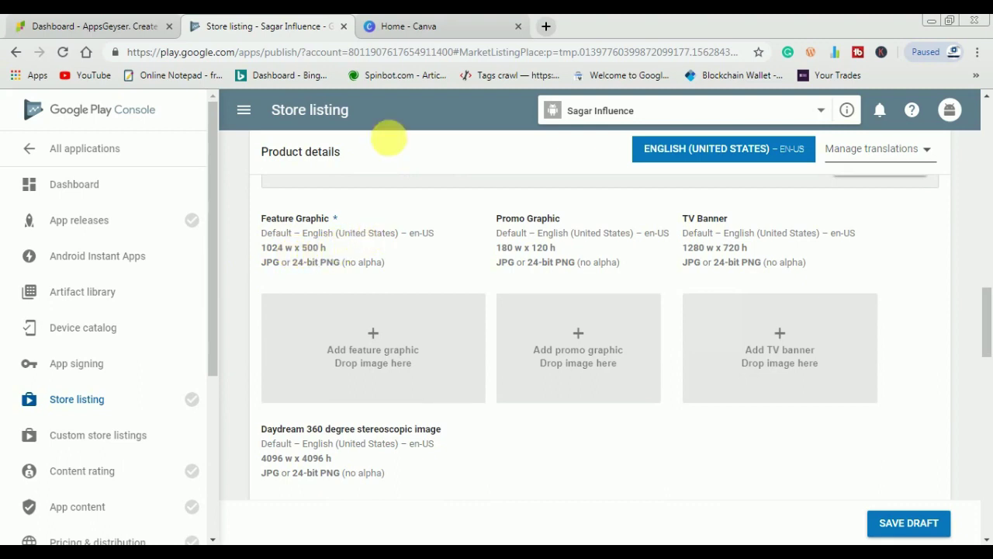
# Create a new 1024 × 500 px custom-size Canva design for the feature graphic
pyautogui.click(418, 20)
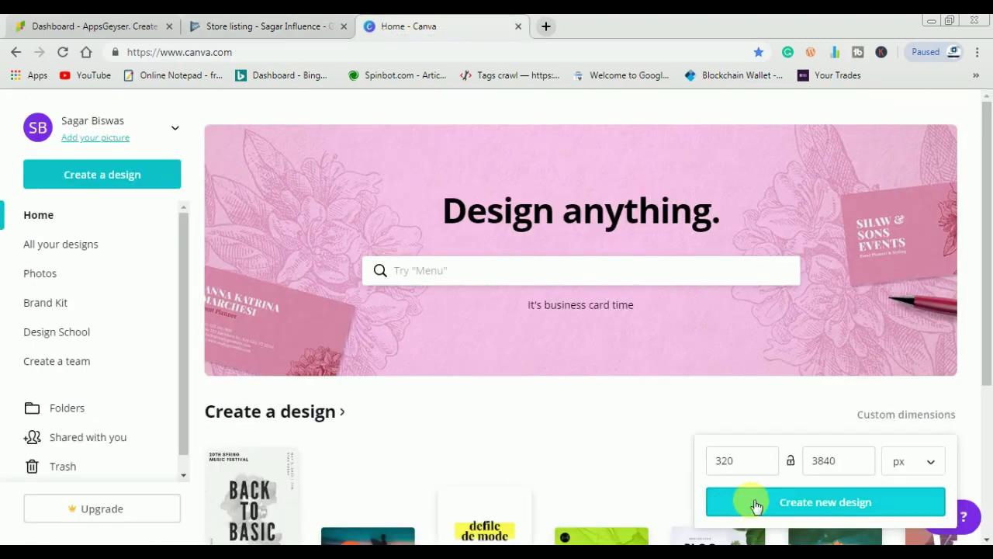
pyautogui.click(751, 466)
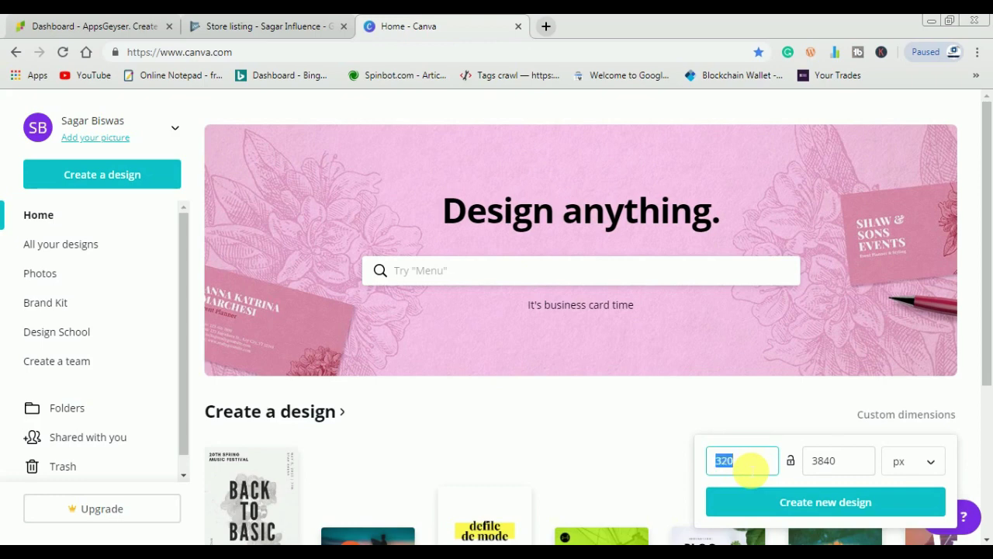
pyautogui.write('10')
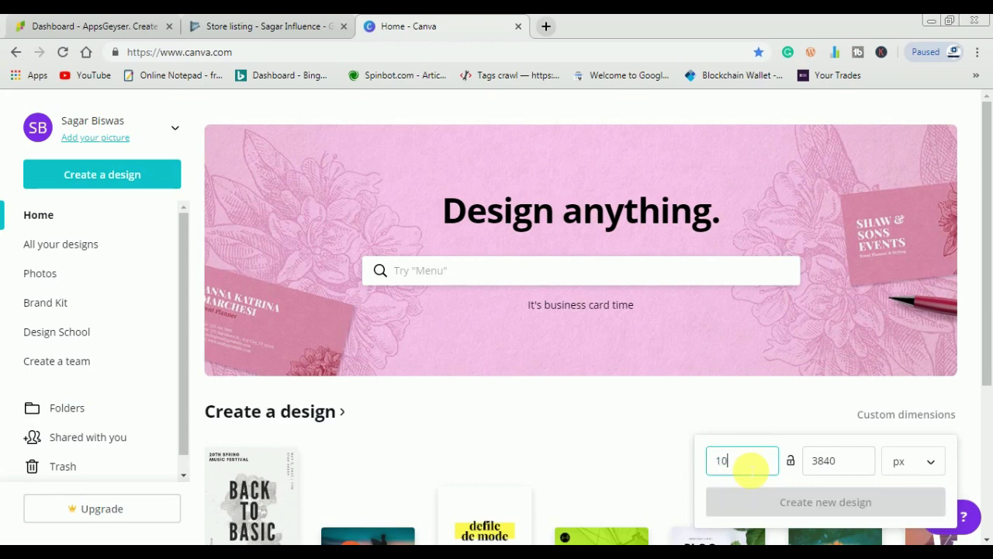
pyautogui.write('24')
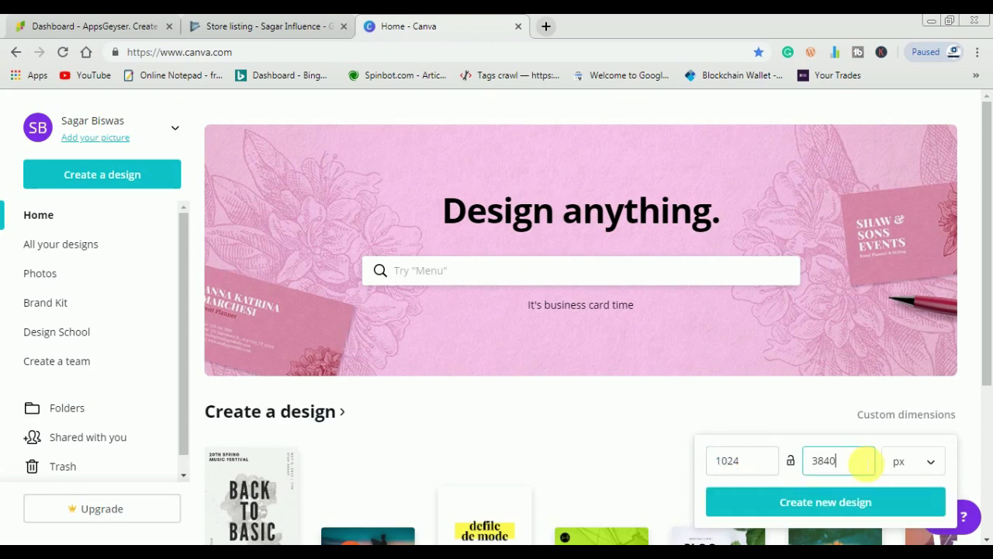
pyautogui.click(257, 22)
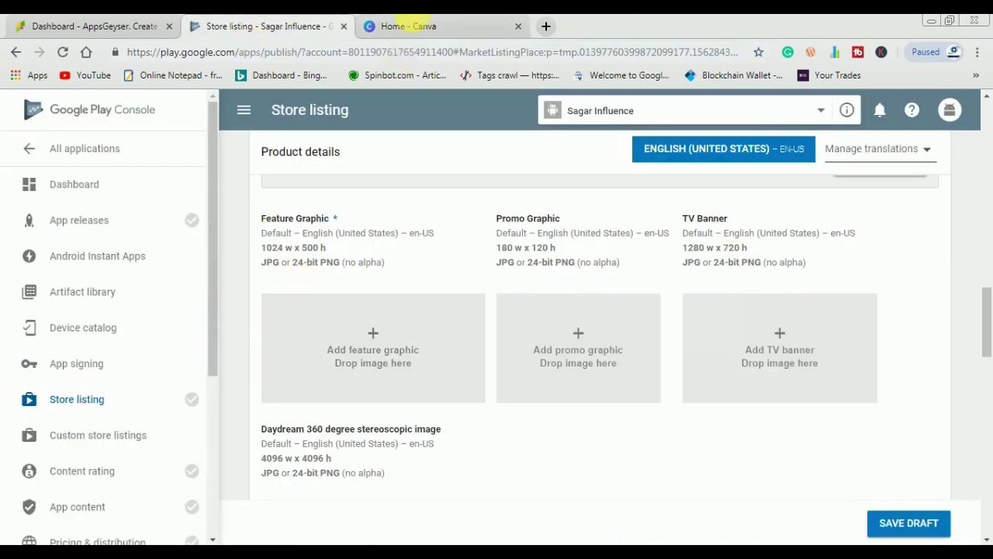
pyautogui.click(416, 21)
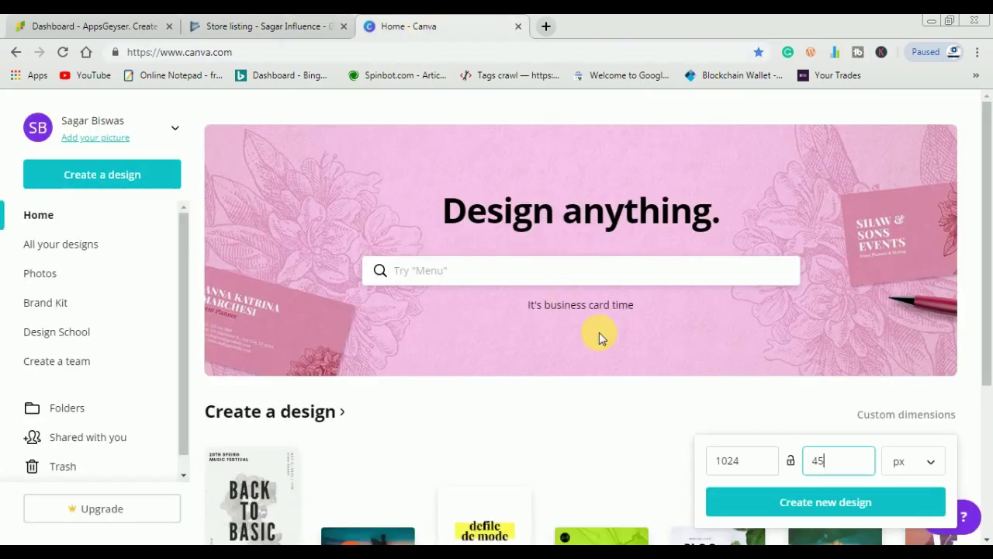
pyautogui.press('BackSpace')
pyautogui.press('BackSpace')
pyautogui.write('500')
pyautogui.click(813, 502)
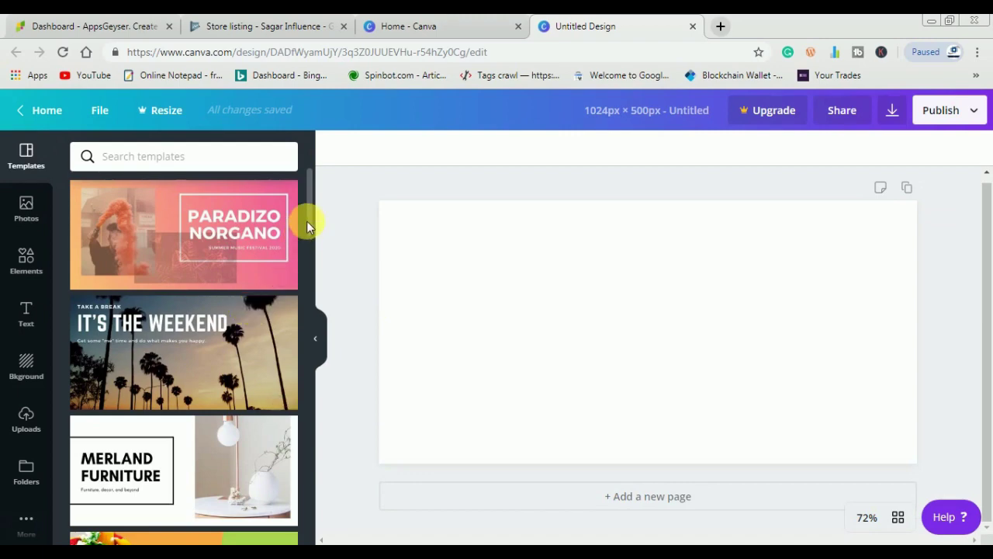
# Apply the MLK Portal Tech template to the 1024 × 500 canvas
pyautogui.moveTo(307, 220); pyautogui.dragTo(308, 308)
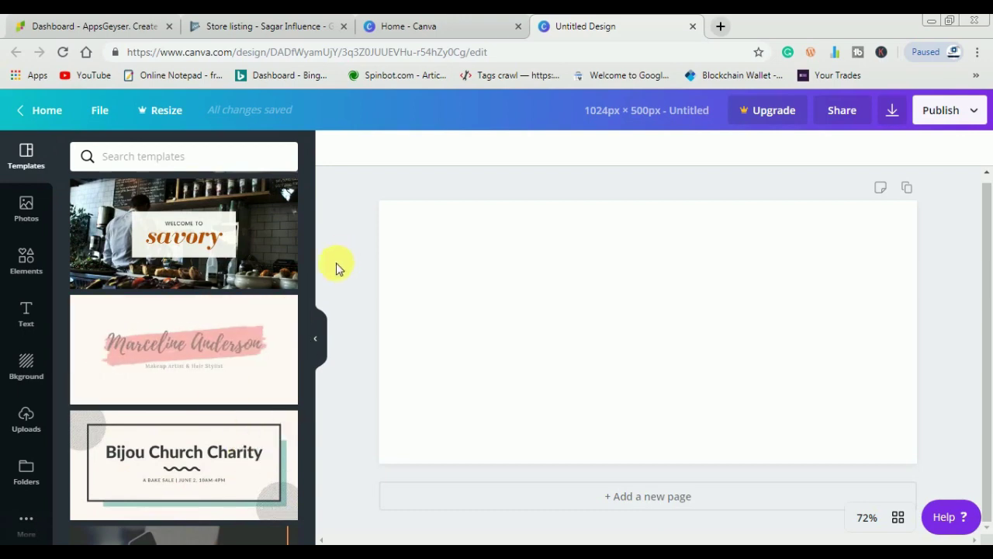
pyautogui.moveTo(309, 322); pyautogui.dragTo(305, 372)
pyautogui.moveTo(217, 384); pyautogui.dragTo(500, 346)
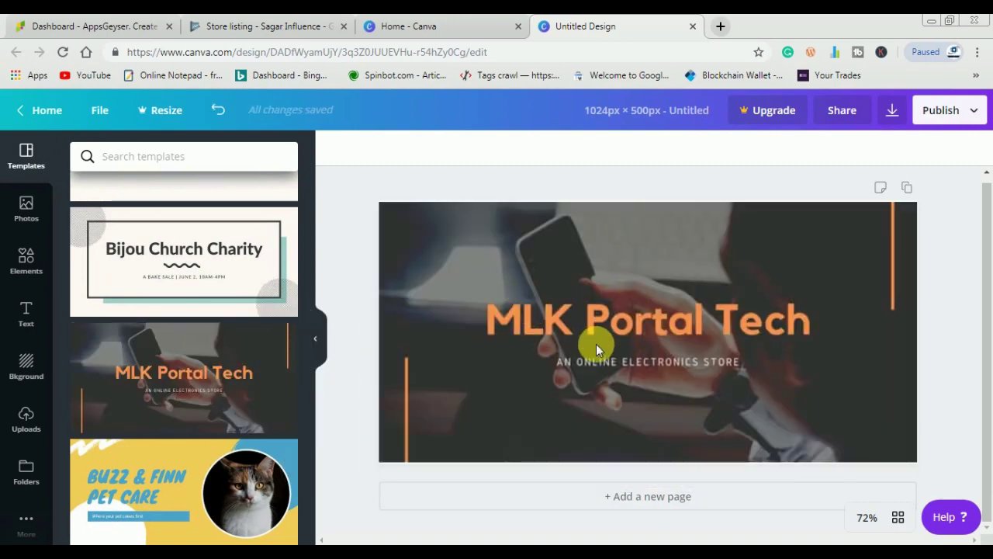
# Replace the MLK Portal Tech title with 'Sagar Influence'
pyautogui.click(595, 346)
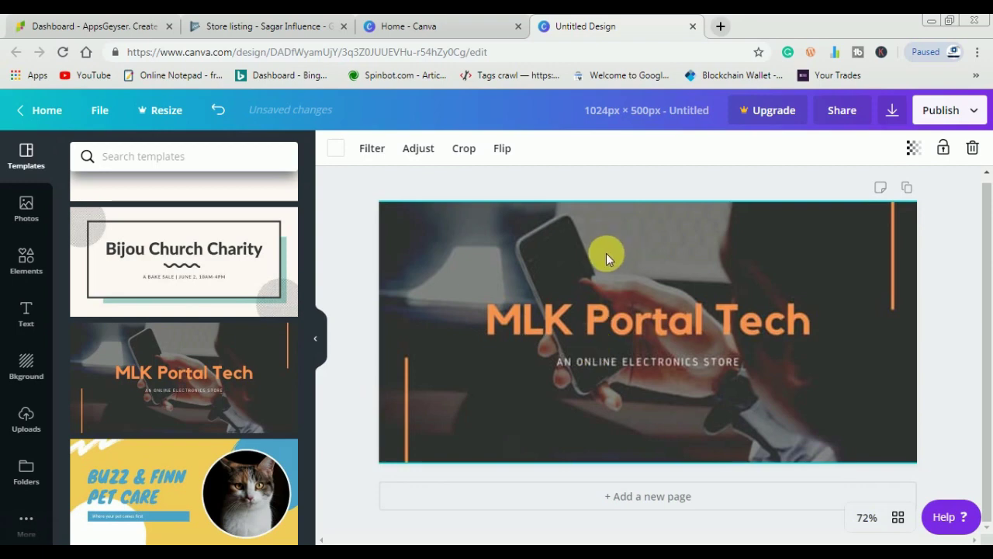
pyautogui.click(541, 322)
pyautogui.click(543, 324)
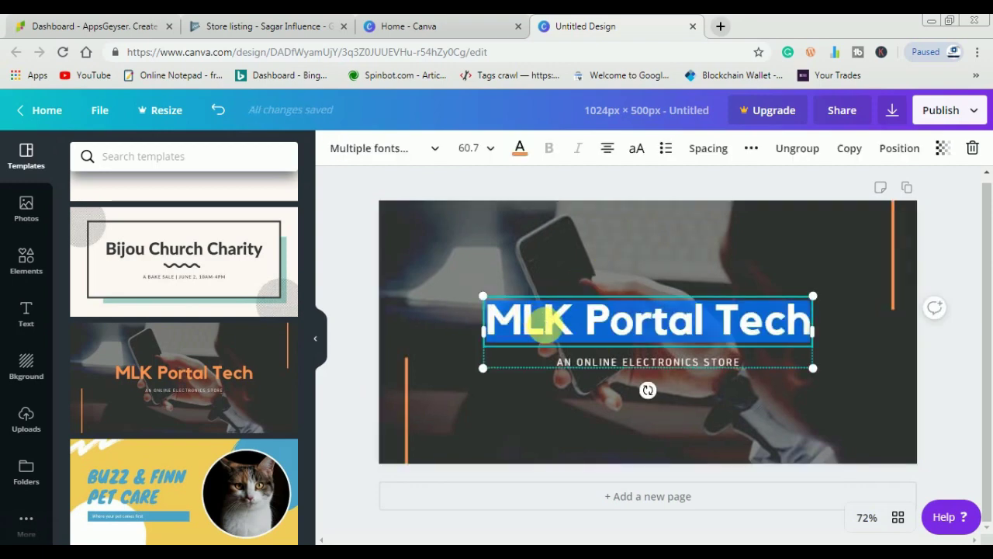
pyautogui.write('Sa')
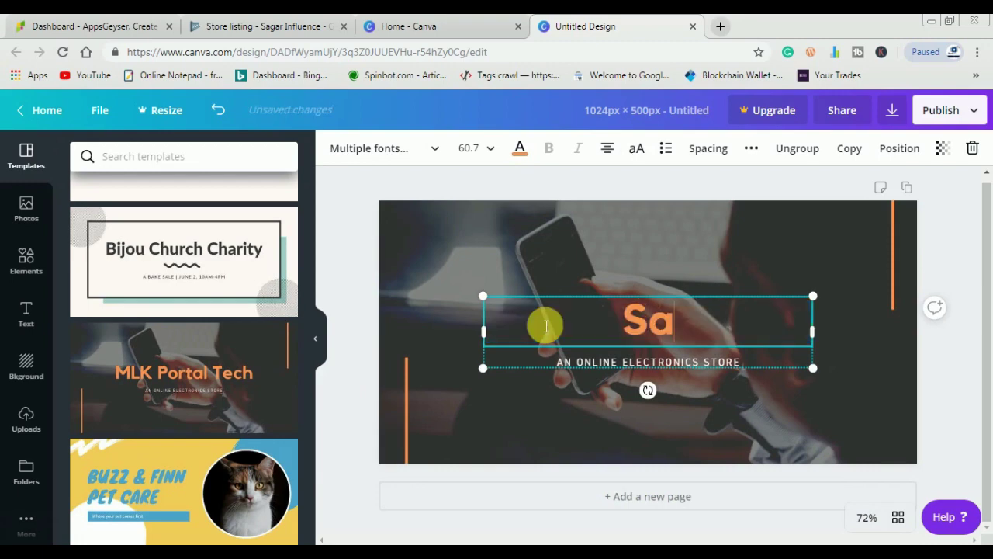
pyautogui.write('gar In')
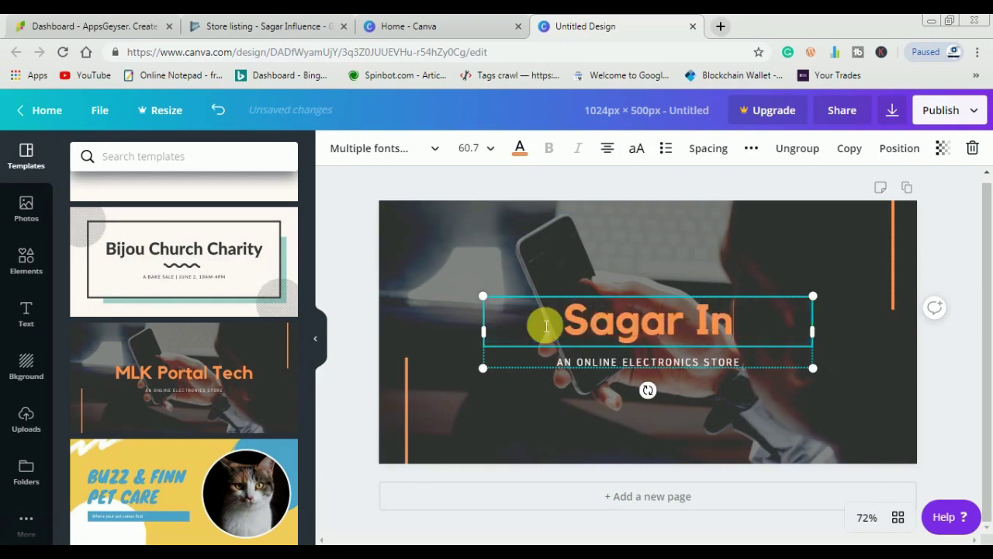
pyautogui.write('fluence')
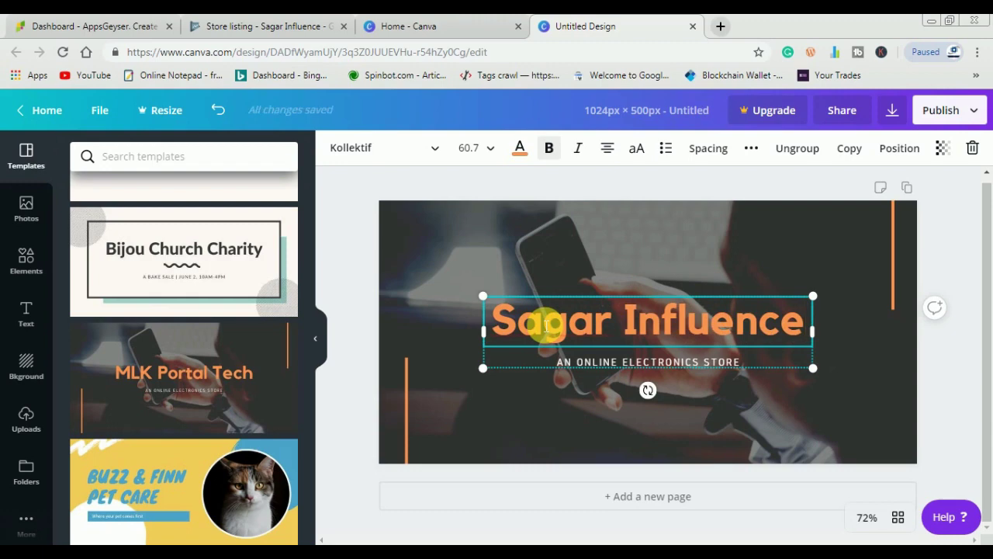
pyautogui.press('BackSpace')
pyautogui.write('e')
# Change the subtitle to 'BEST APP FOR YOUTUBE VIDEO'
pyautogui.click(437, 341)
pyautogui.click(595, 361)
pyautogui.click(602, 363)
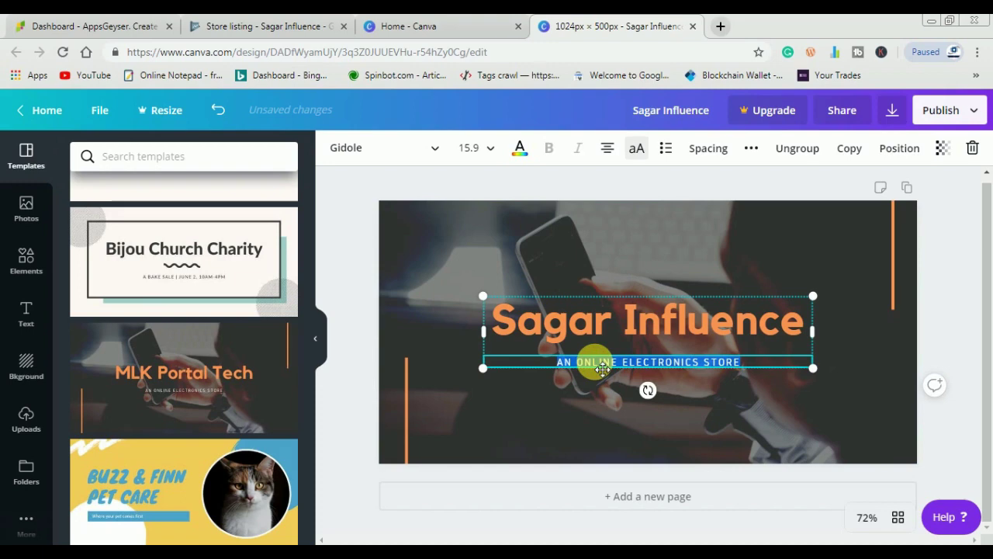
pyautogui.write('BEST APP FOR YOU')
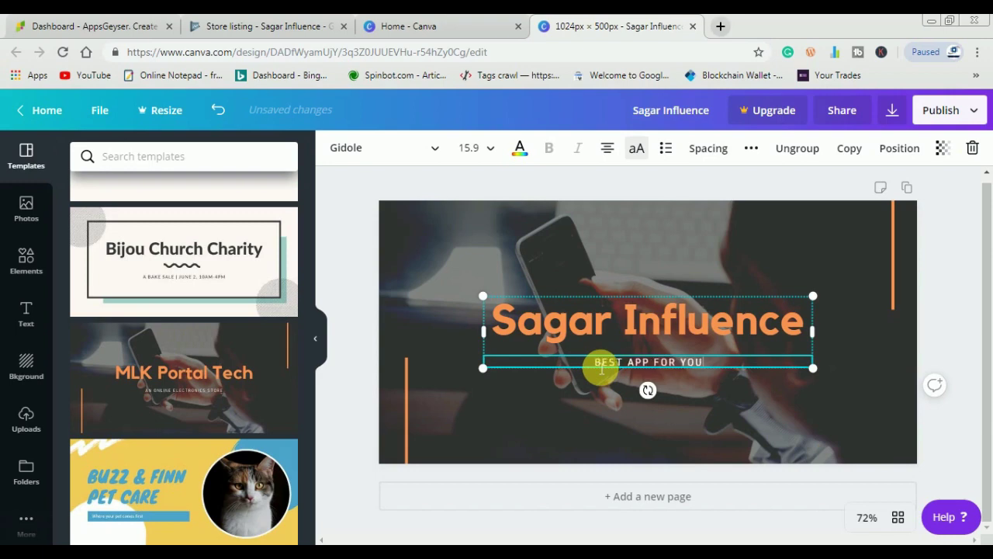
pyautogui.write('VIDEO')
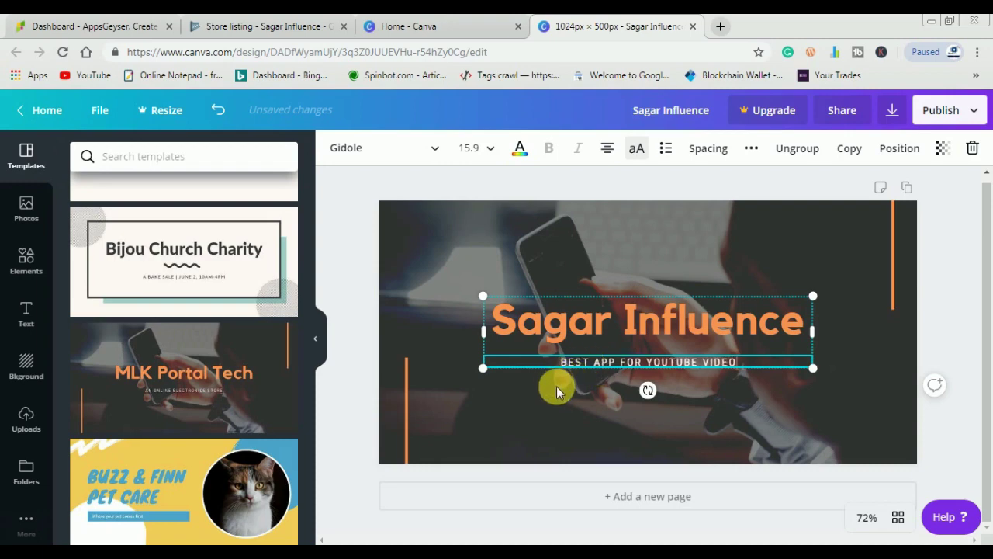
pyautogui.click(513, 394)
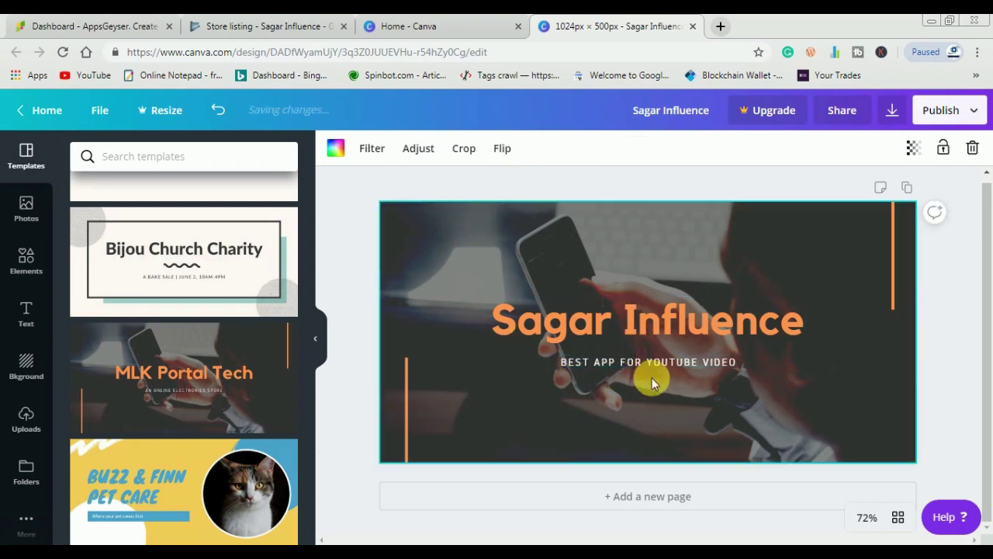
# Colour the Sagar Influence title light blue and keep the tagline text white
pyautogui.click(578, 321)
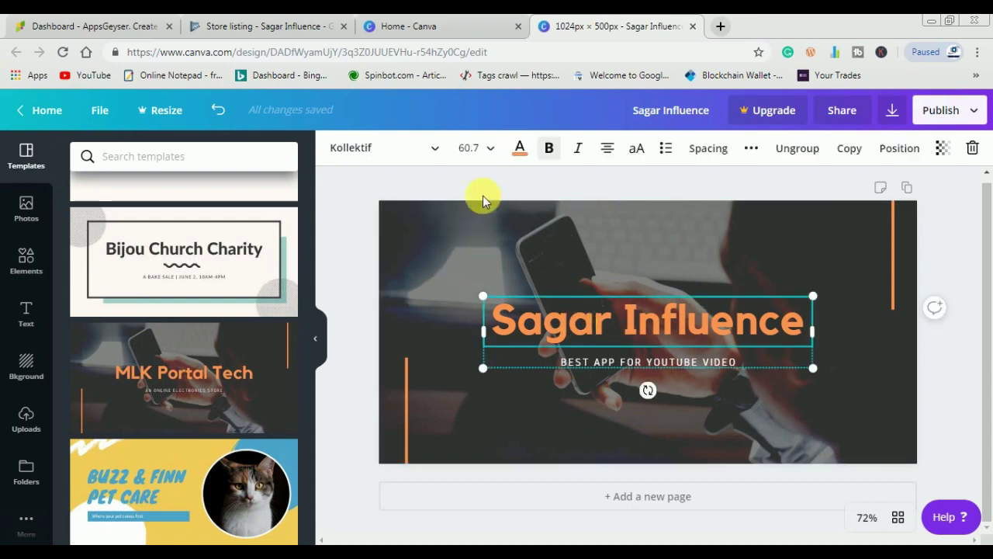
pyautogui.click(520, 147)
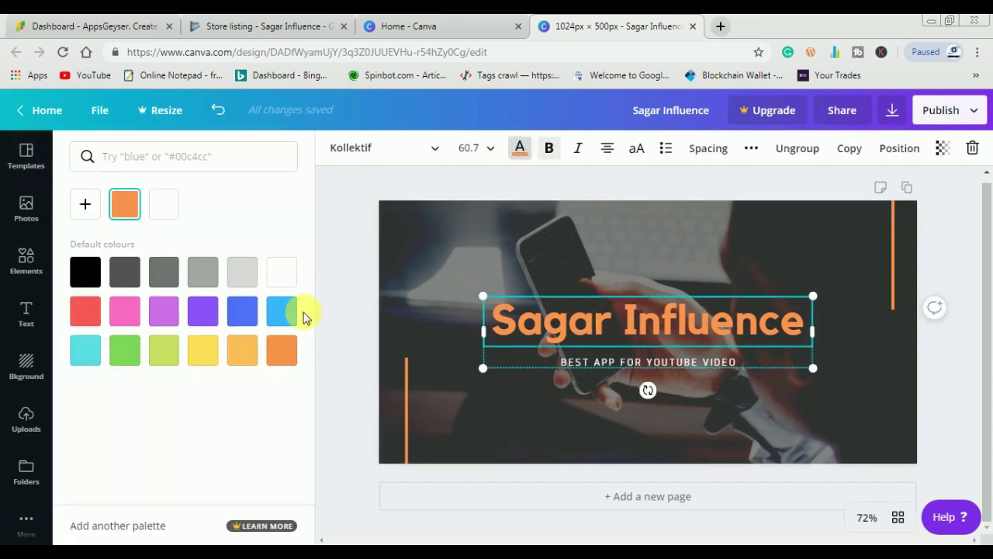
pyautogui.click(300, 320)
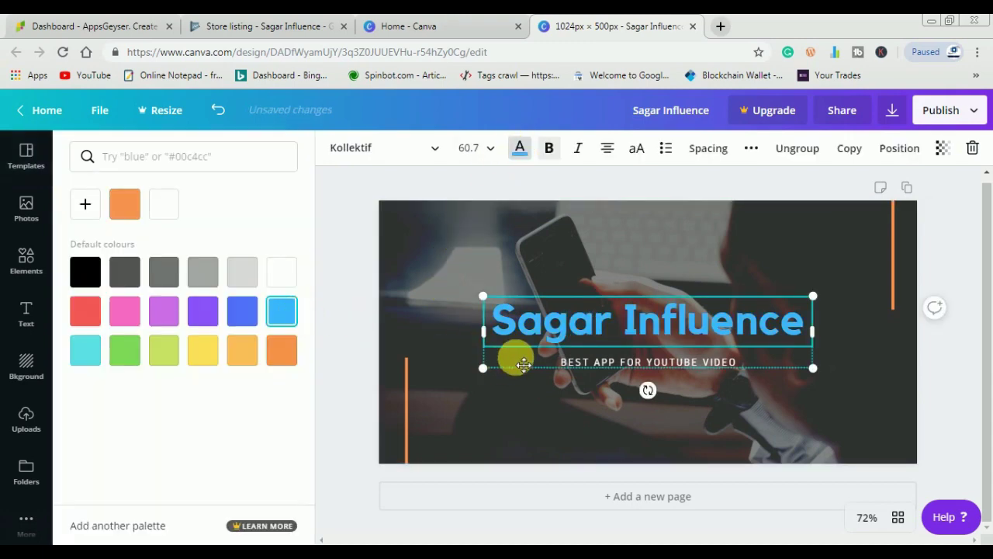
pyautogui.click(595, 366)
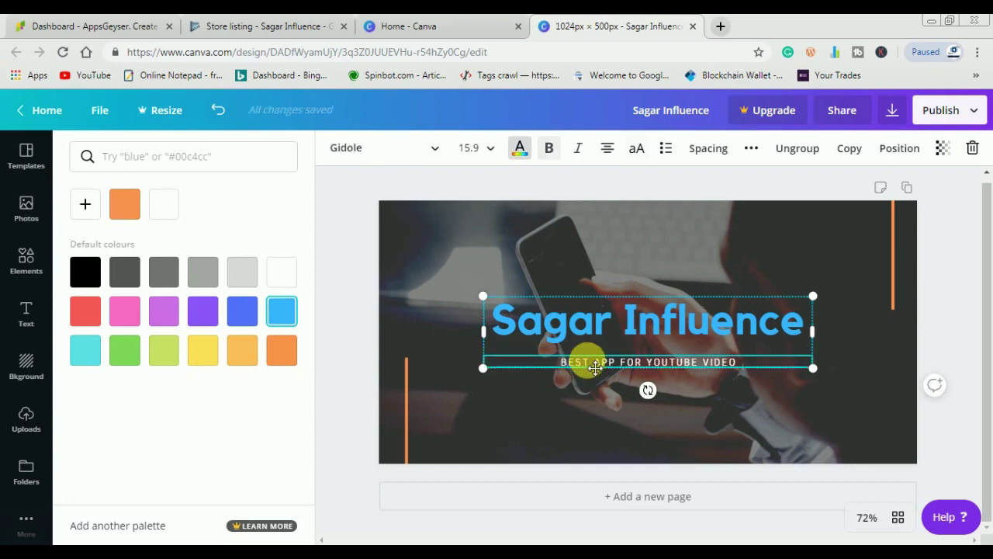
pyautogui.click(524, 160)
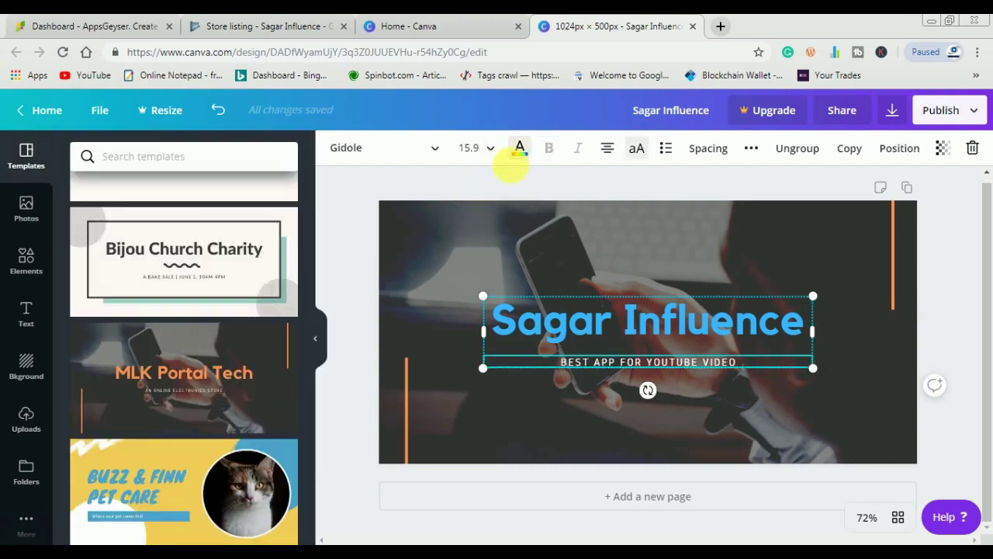
pyautogui.click(522, 150)
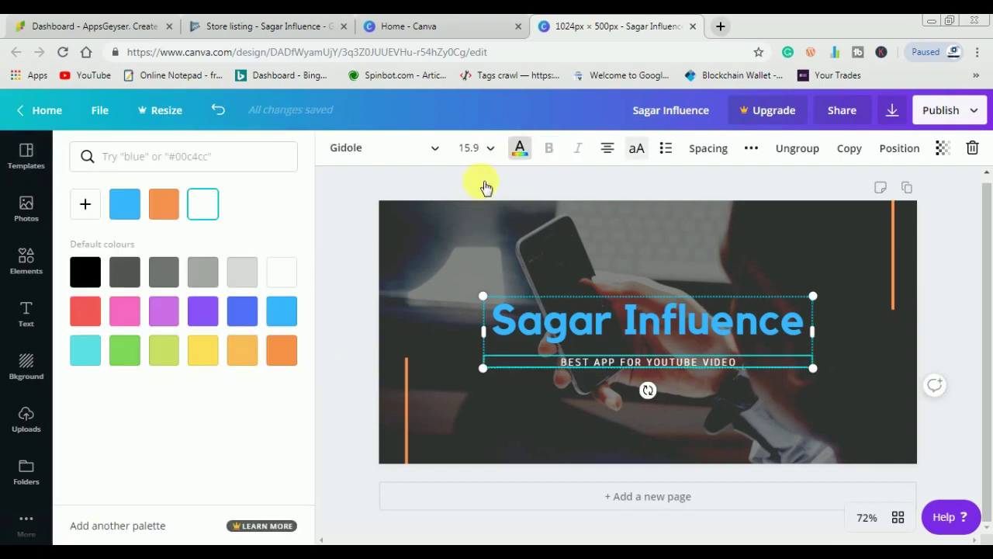
pyautogui.click(86, 273)
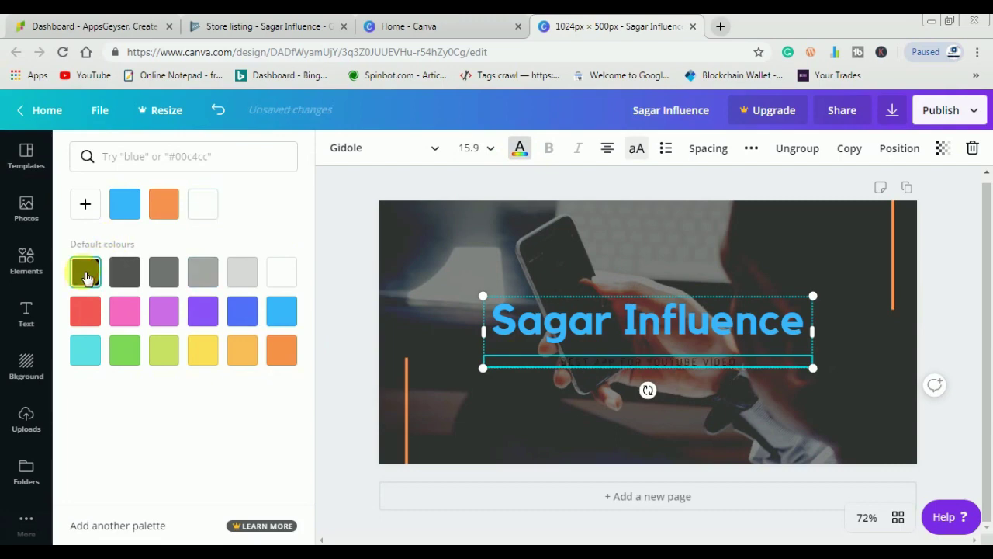
pyautogui.click(284, 273)
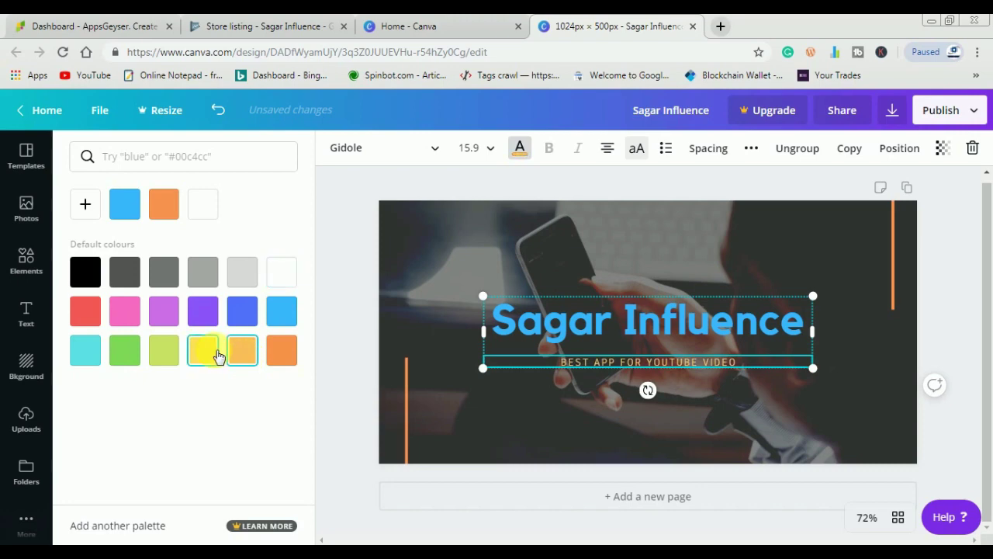
pyautogui.click(526, 372)
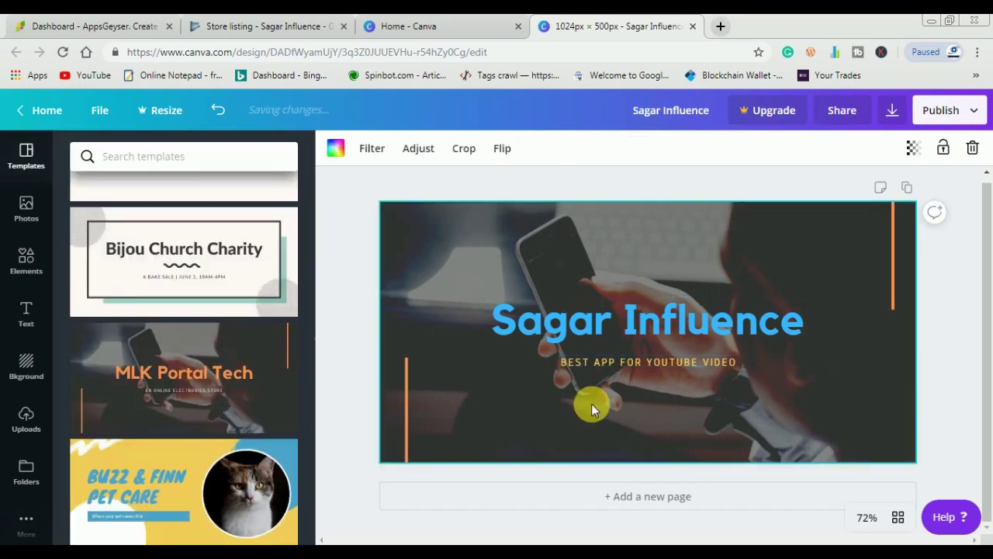
# Recolour the right orange accent line to white
pyautogui.click(893, 258)
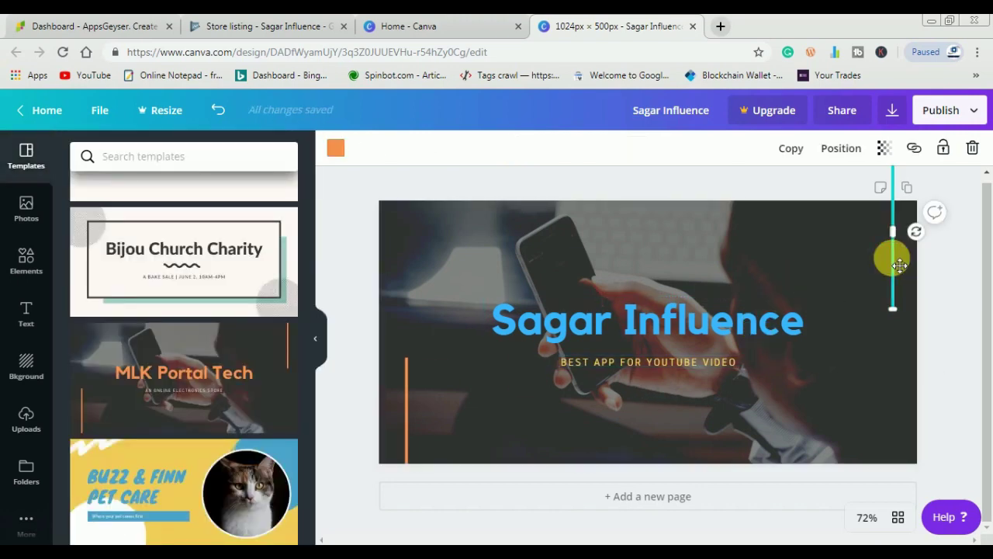
pyautogui.click(336, 149)
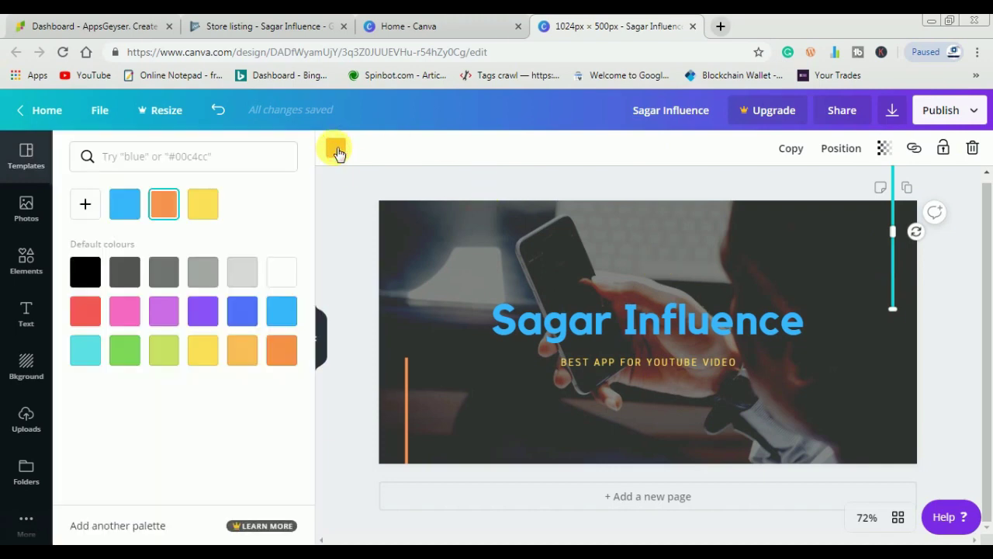
pyautogui.click(284, 273)
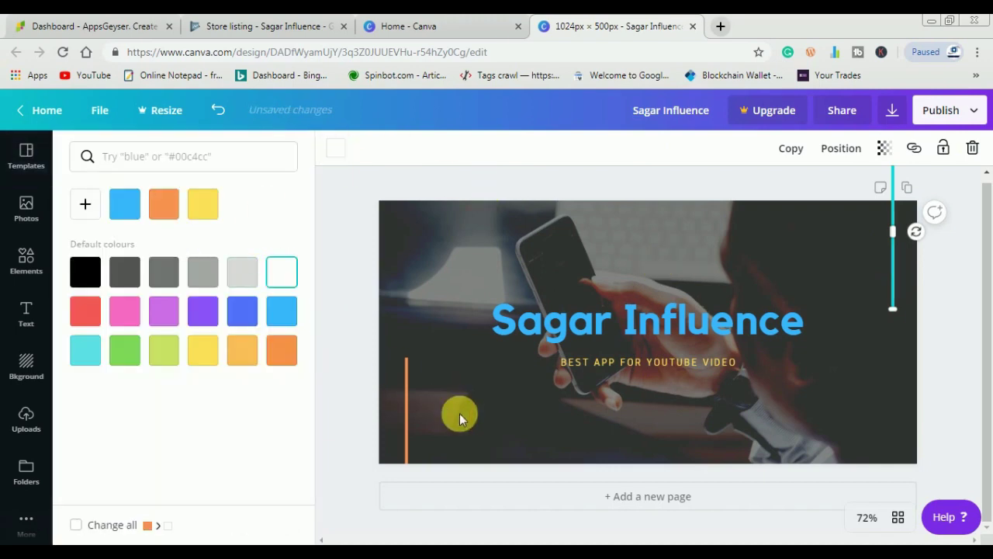
pyautogui.click(406, 399)
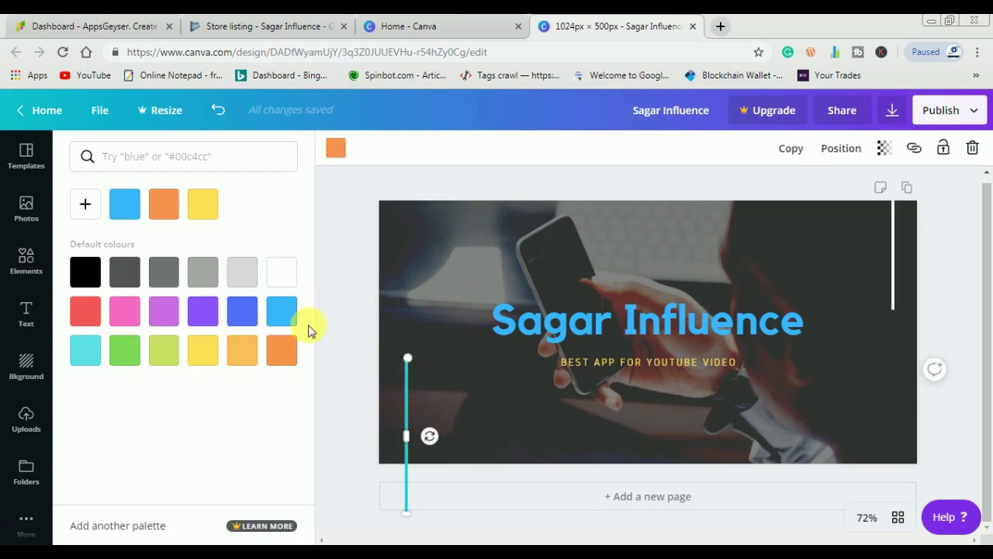
pyautogui.click(561, 416)
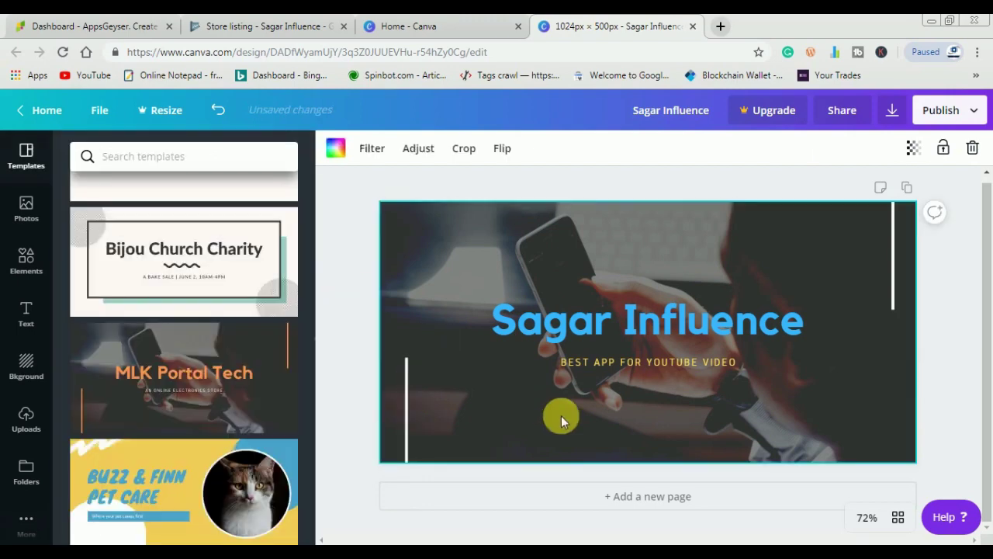
# Enlarge the title and tagline group and bring up the PNG download options
pyautogui.click(605, 330)
pyautogui.moveTo(484, 369); pyautogui.dragTo(446, 409)
pyautogui.click(665, 439)
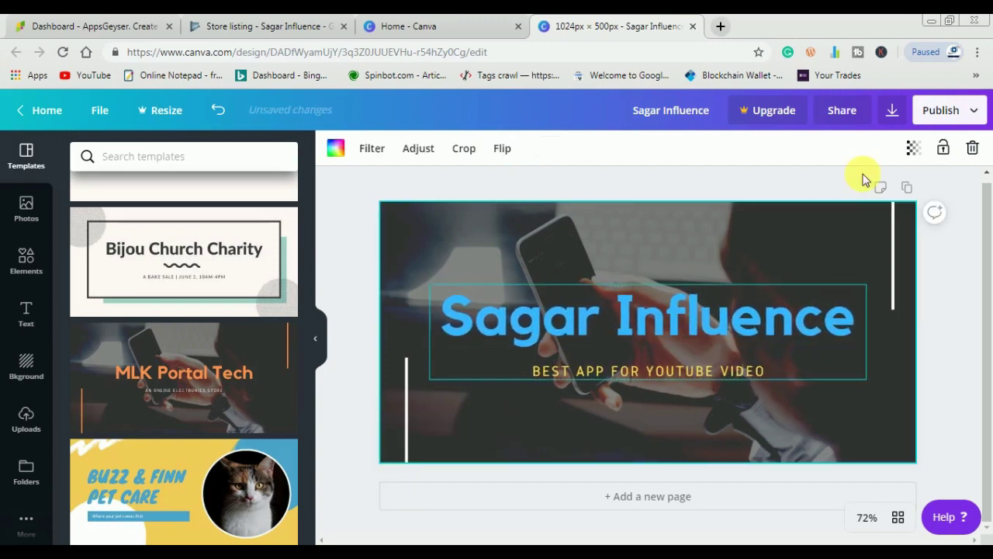
pyautogui.click(892, 110)
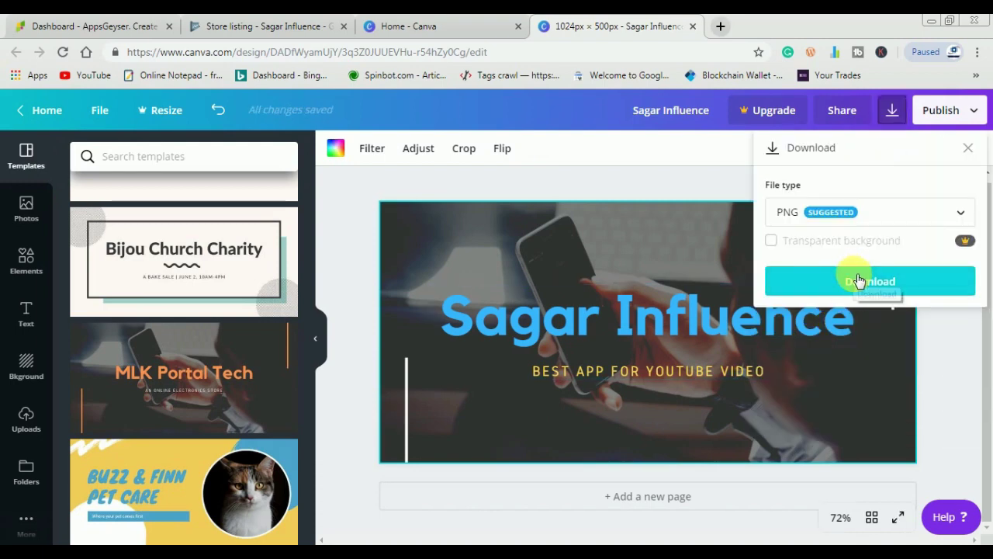
# Download the banner as Sagar Influence.png and dismiss the published popup and download bar
pyautogui.click(862, 284)
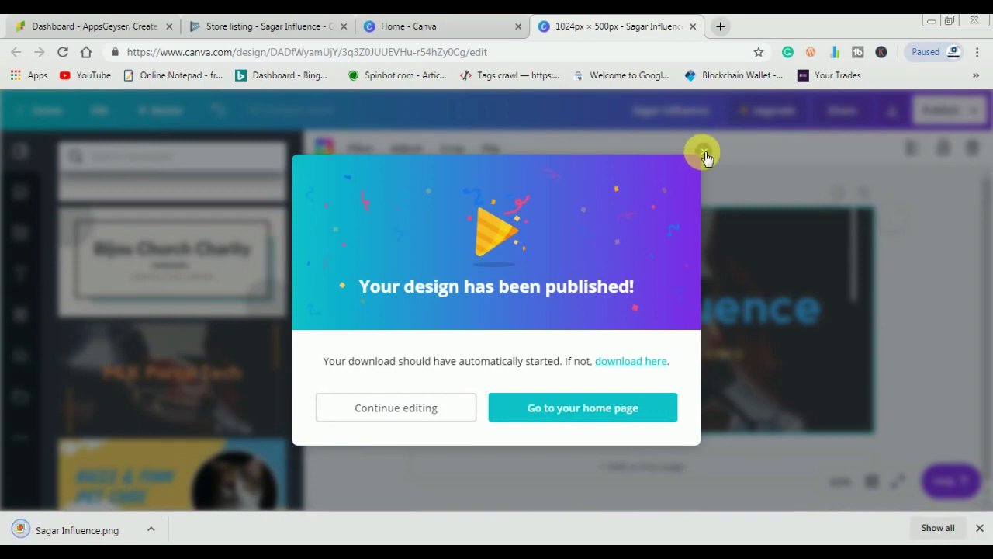
pyautogui.click(704, 153)
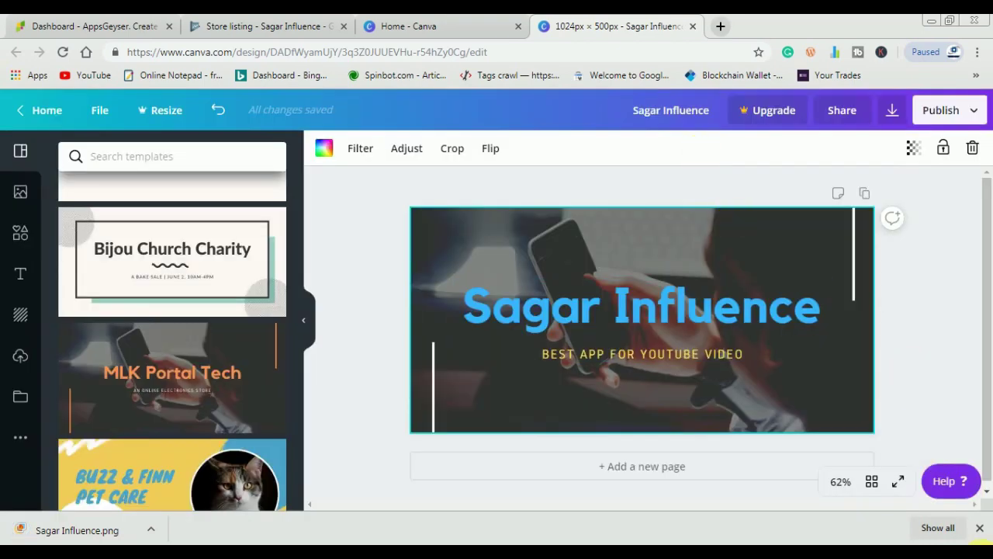
pyautogui.click(979, 528)
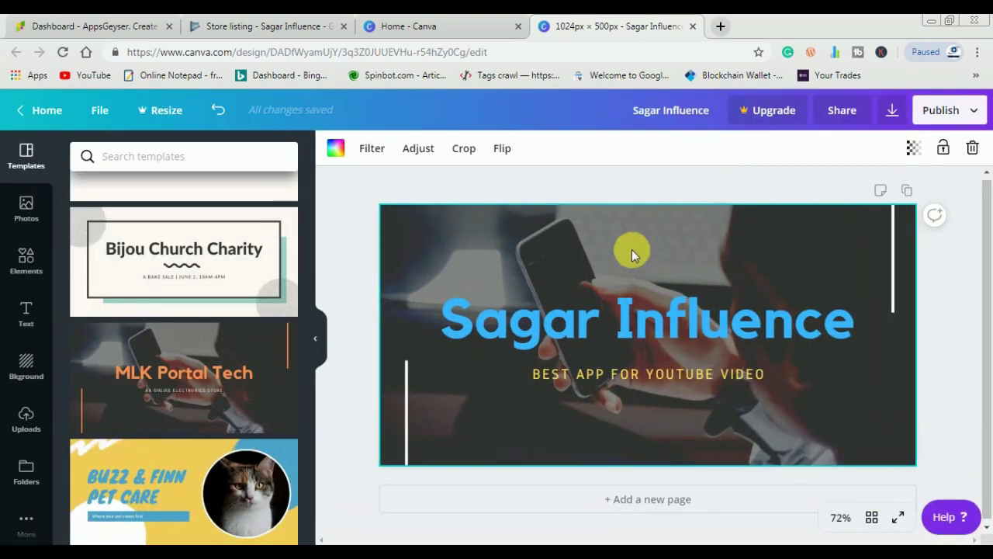
# Upload Sagar Influence.png into the store listing's Feature Graphic slot
pyautogui.click(197, 21)
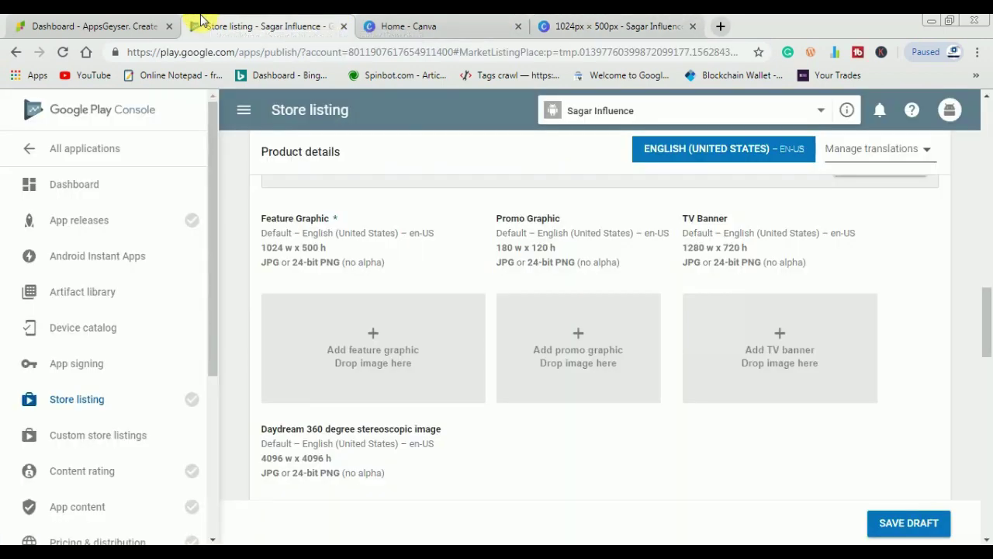
pyautogui.click(386, 345)
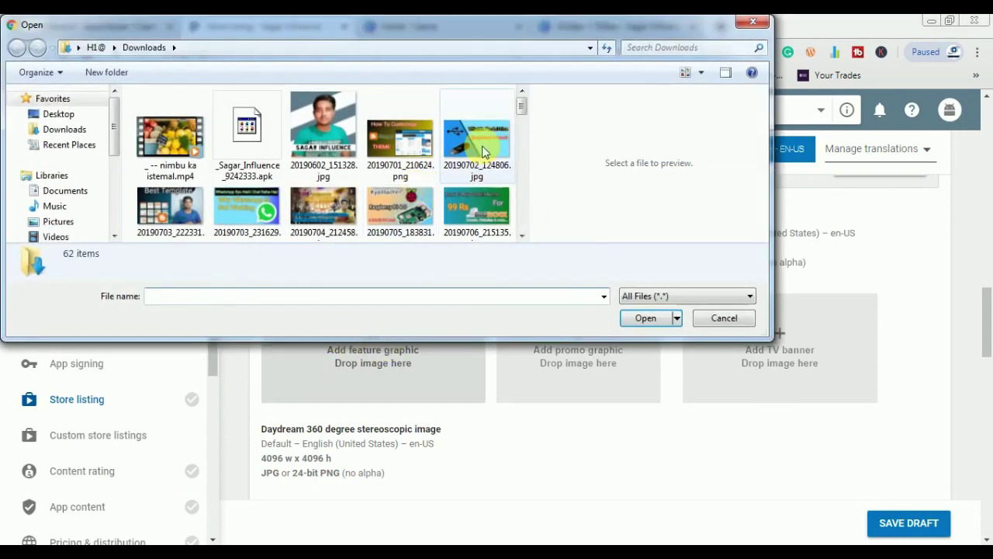
pyautogui.moveTo(525, 111); pyautogui.dragTo(523, 201)
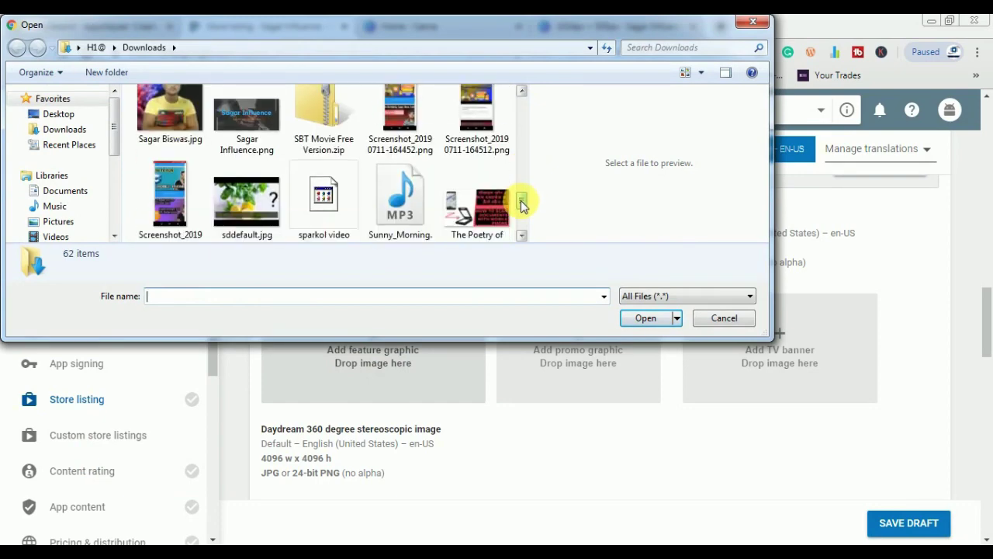
pyautogui.doubleClick(262, 118)
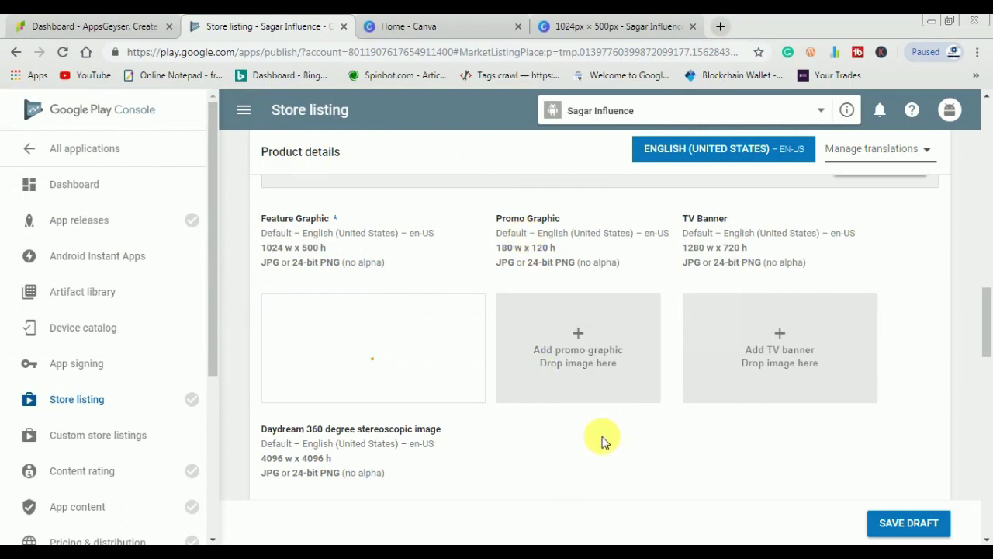
pyautogui.moveTo(988, 319); pyautogui.dragTo(988, 316)
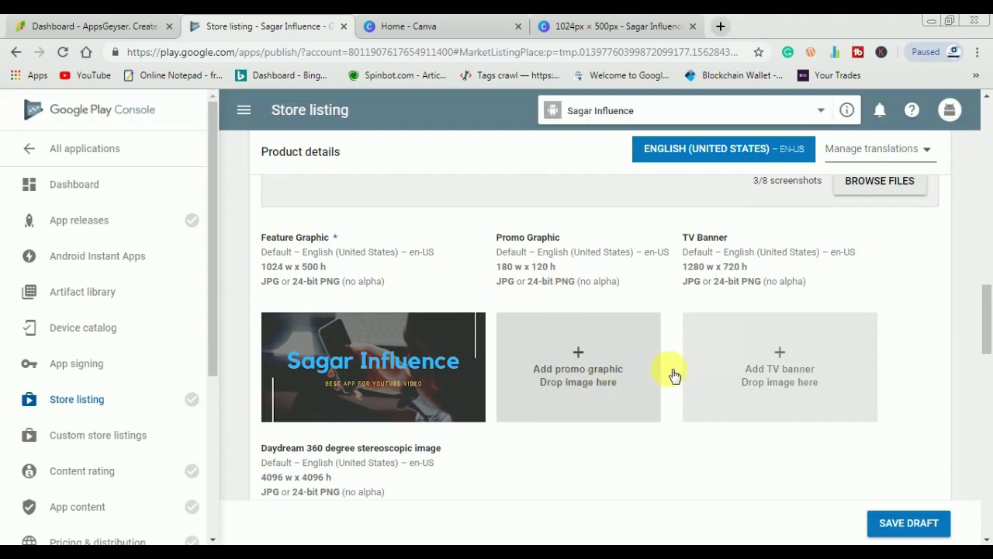
pyautogui.moveTo(988, 321); pyautogui.dragTo(988, 254)
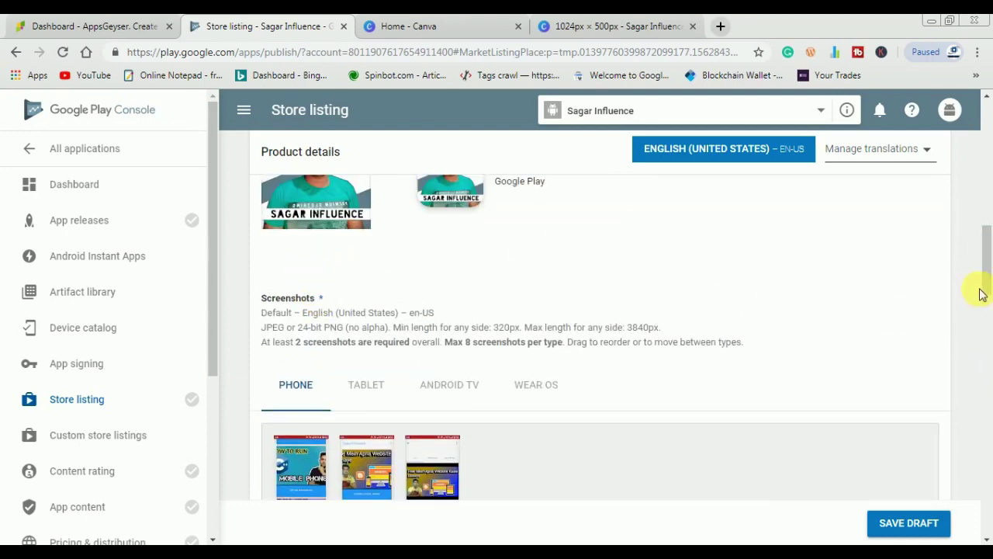
# Scroll the Store listing page down to the Categorization section
pyautogui.moveTo(986, 257); pyautogui.dragTo(986, 196)
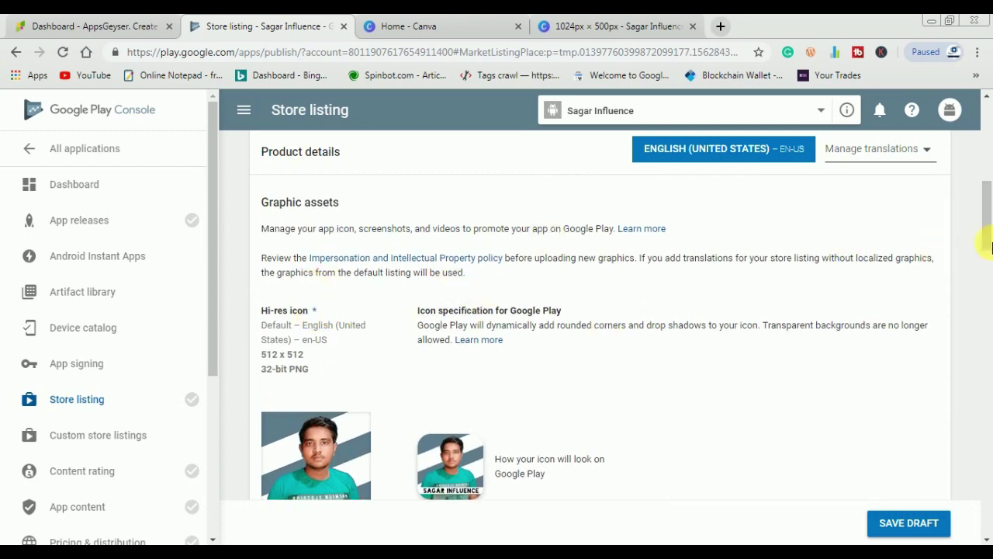
pyautogui.moveTo(990, 208); pyautogui.dragTo(990, 396)
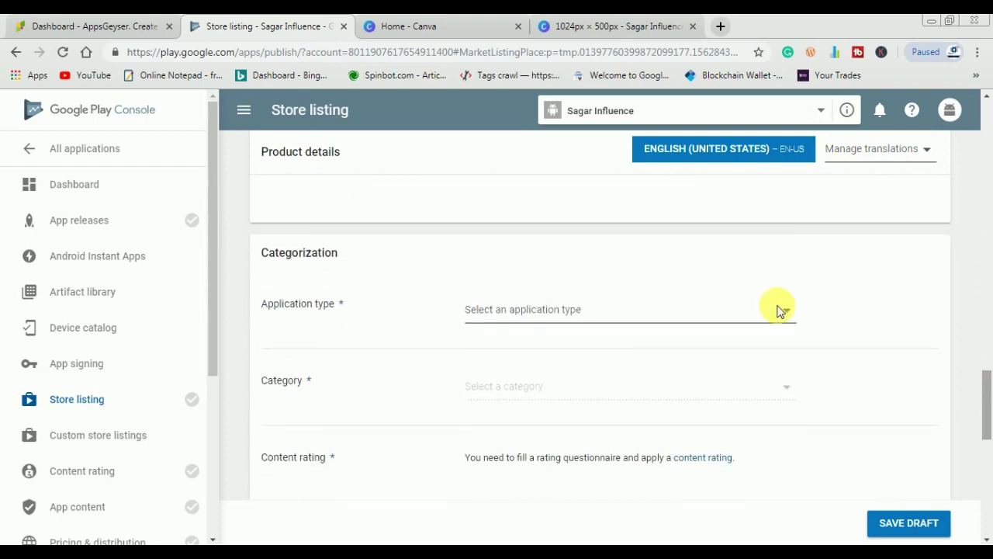
# Set the application type to Applications and the app category to Education
pyautogui.click(553, 325)
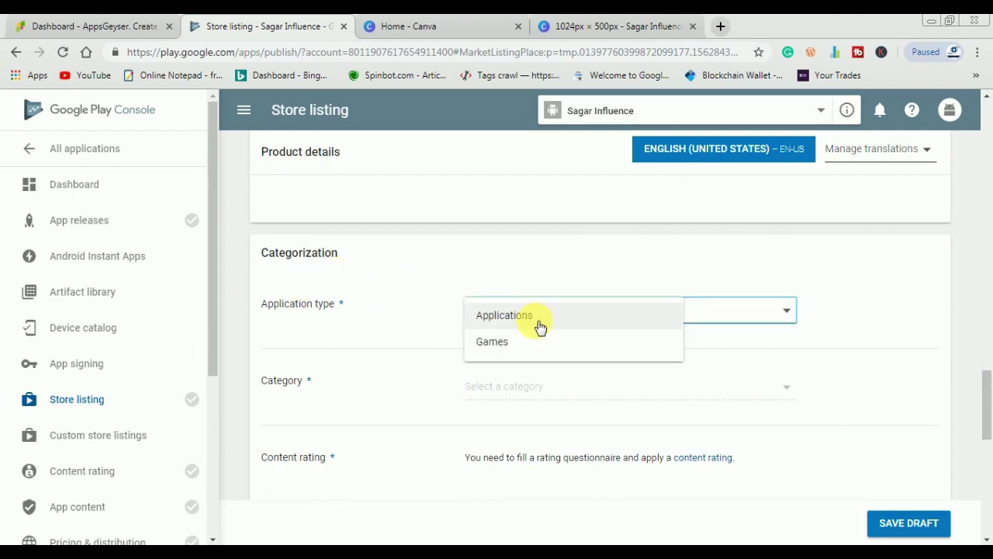
pyautogui.click(539, 325)
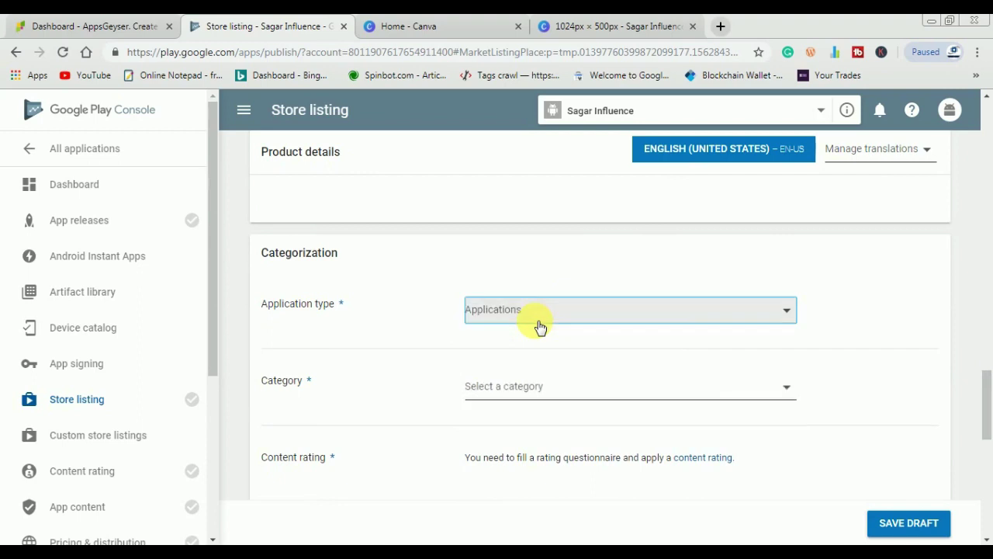
pyautogui.click(505, 398)
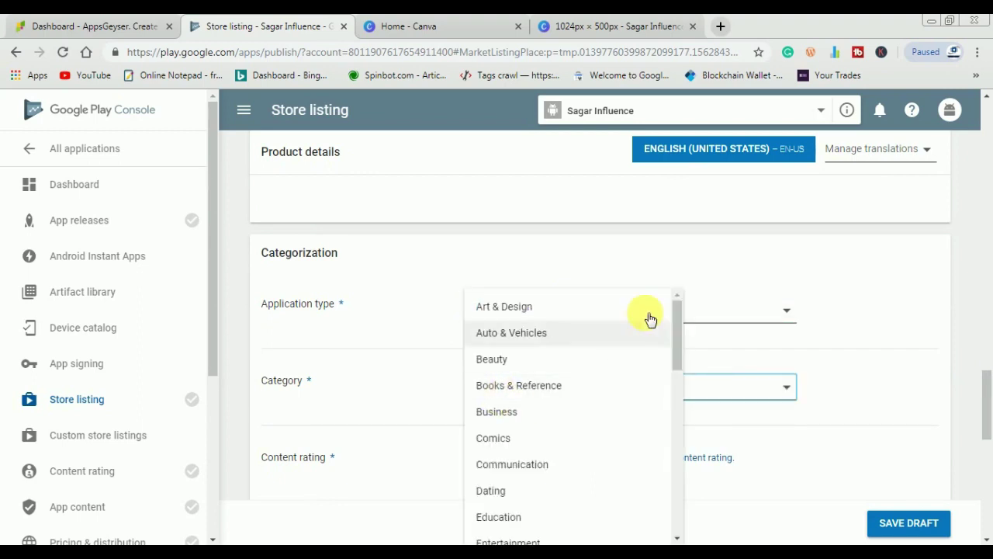
pyautogui.moveTo(674, 317); pyautogui.dragTo(687, 487)
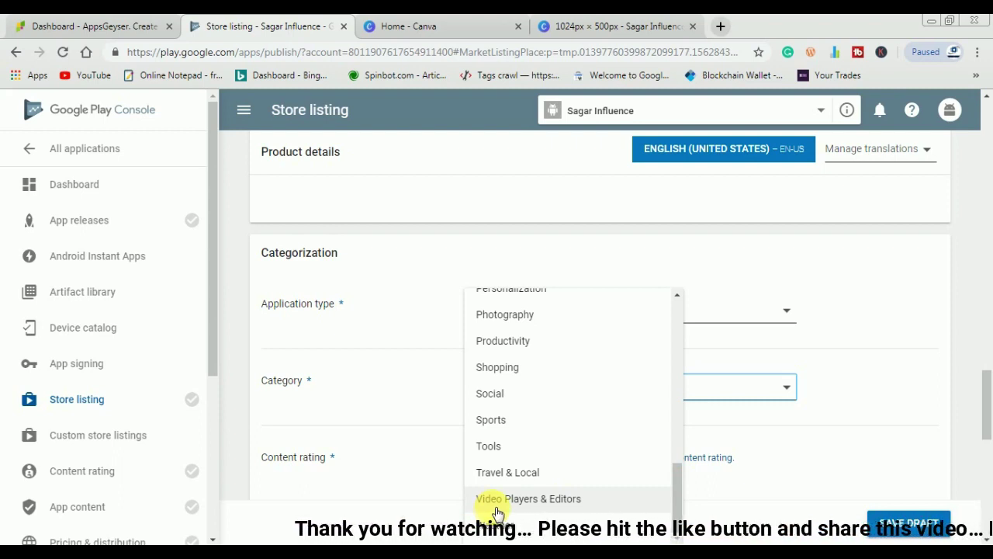
pyautogui.moveTo(675, 478); pyautogui.dragTo(672, 371)
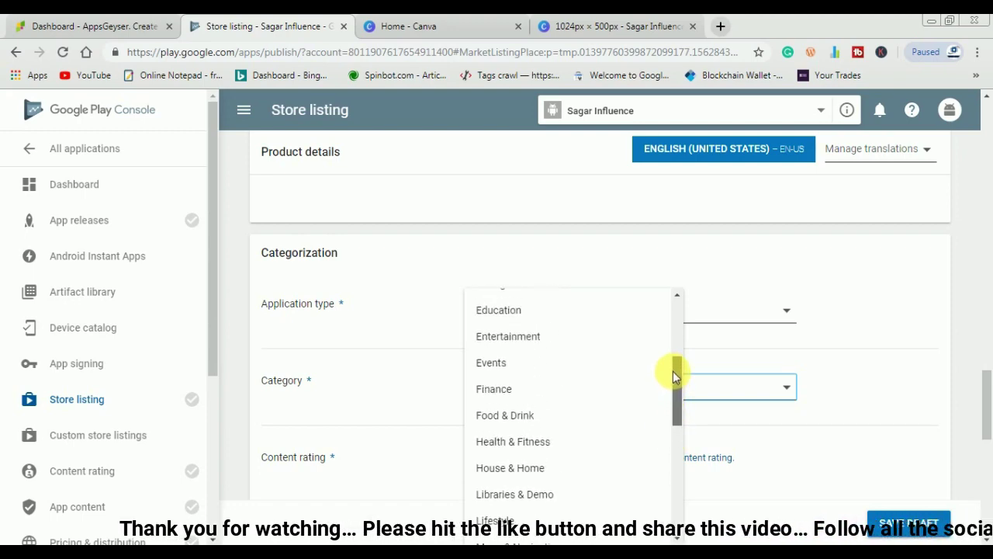
pyautogui.click(526, 312)
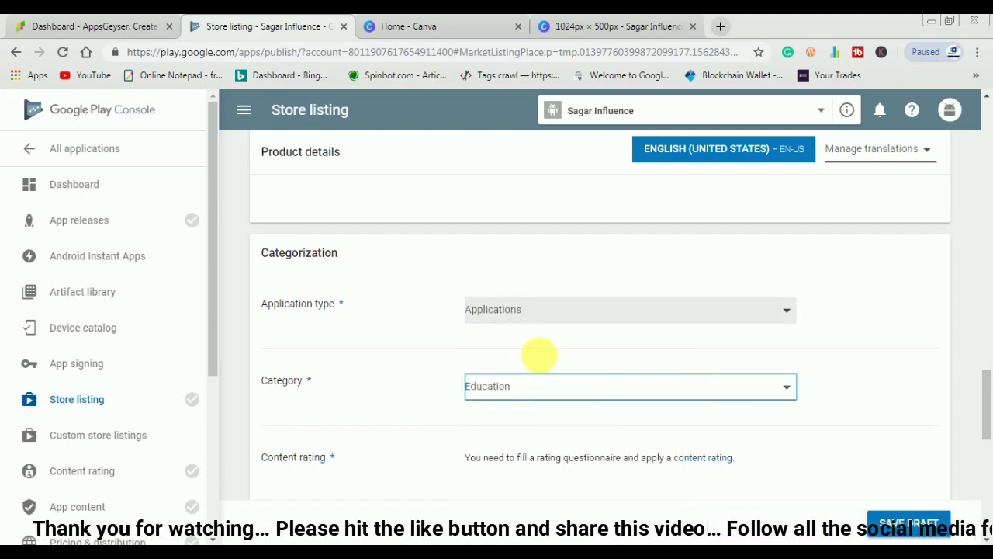
pyautogui.moveTo(987, 377); pyautogui.dragTo(987, 411)
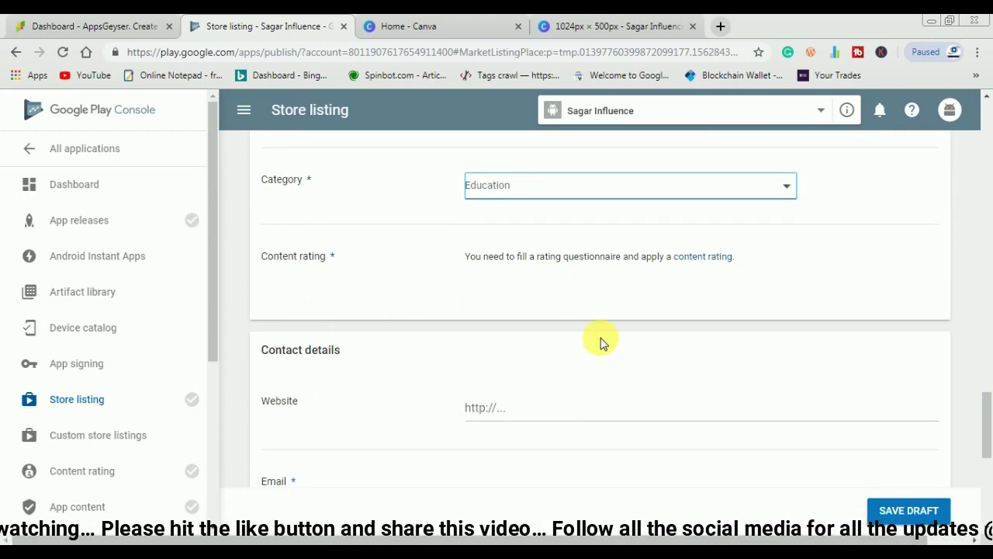
# Select the Website field in the store listing's Contact details
pyautogui.click(576, 407)
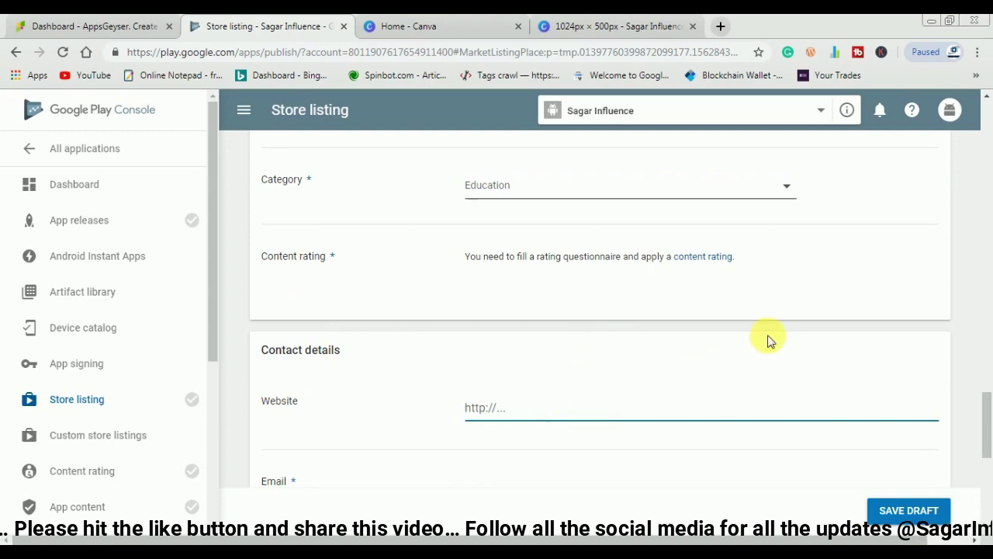
pyautogui.scroll(-2, 991, 422)
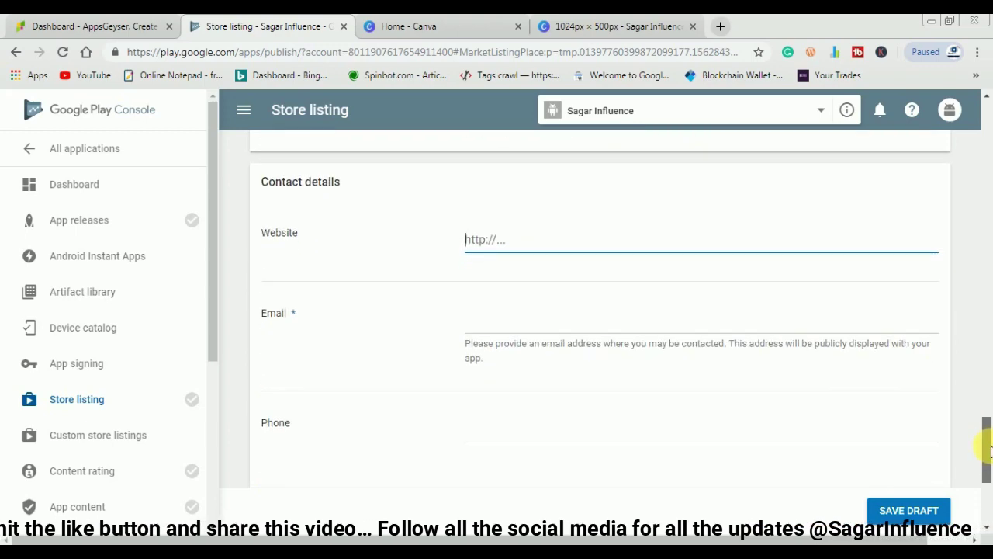
pyautogui.click(690, 334)
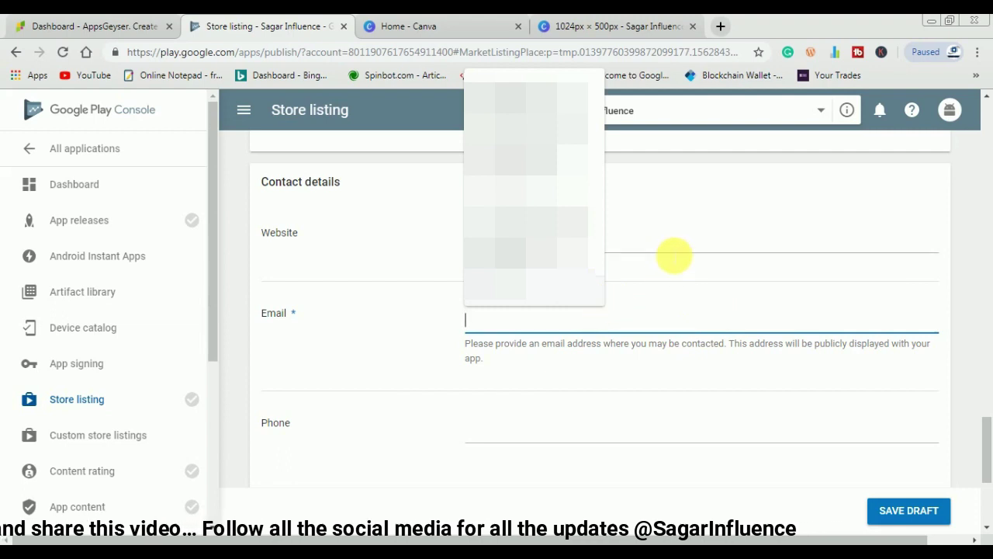
pyautogui.click(675, 240)
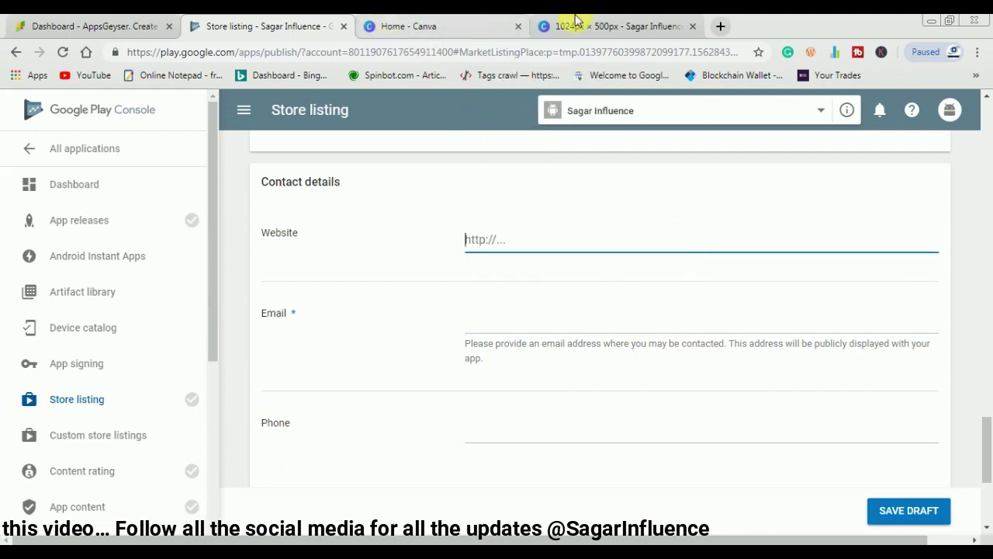
# In a new browser tab, enter perfectoffer.online and select the whole address for copying
pyautogui.click(722, 28)
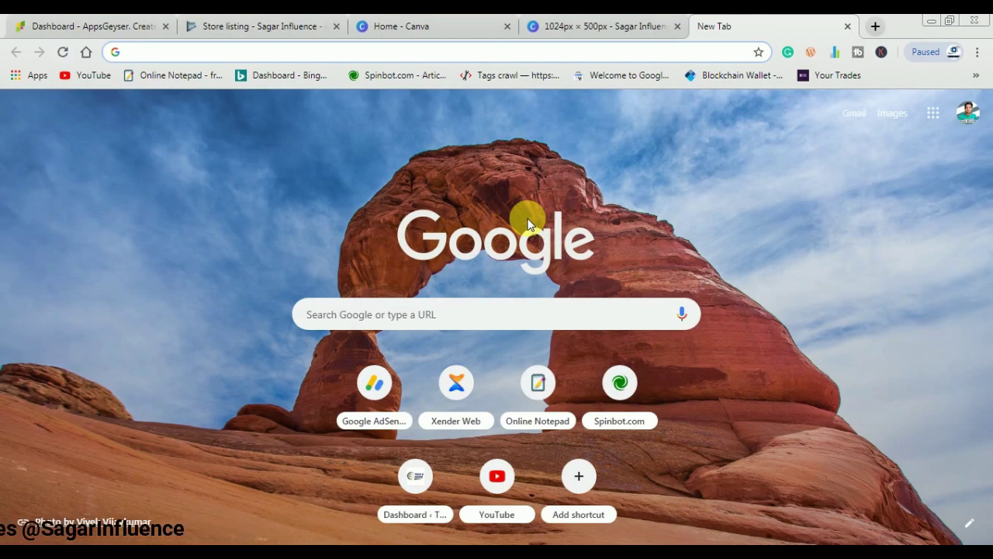
pyautogui.write('perfectoffer.online')
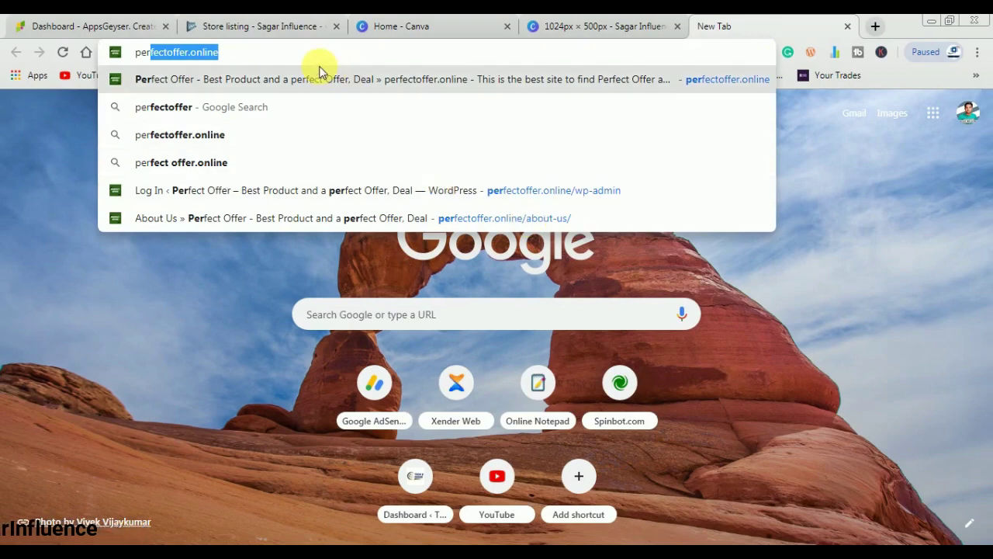
pyautogui.click(317, 60)
pyautogui.hotkey('ctrl', 'a')
pyautogui.hotkey('ctrl', 'c')
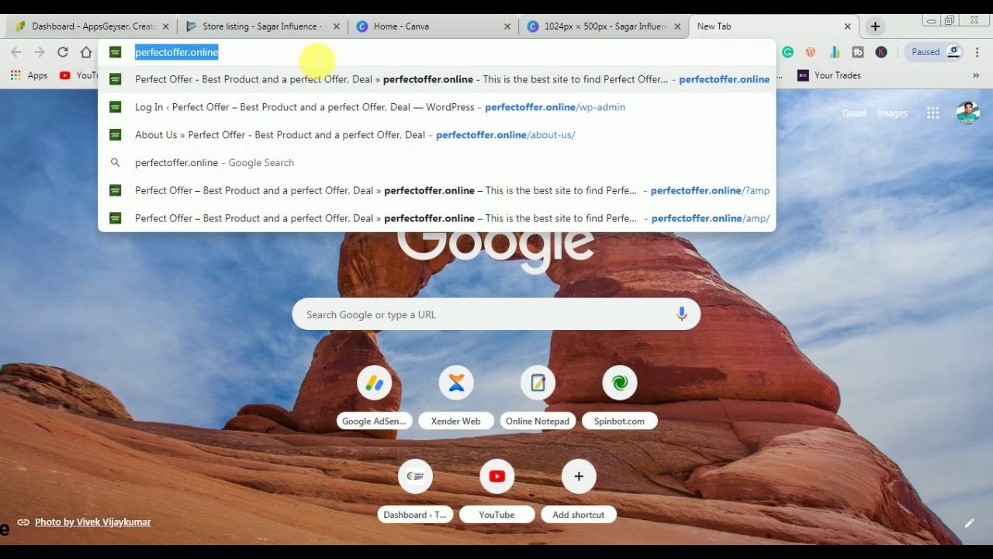
pyautogui.click(207, 23)
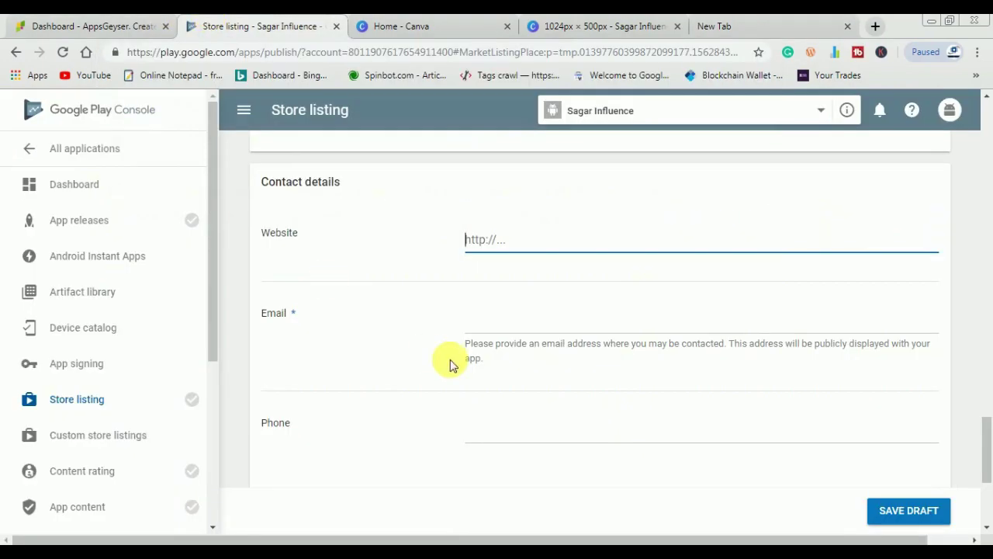
pyautogui.hotkey('ctrl', 'v')
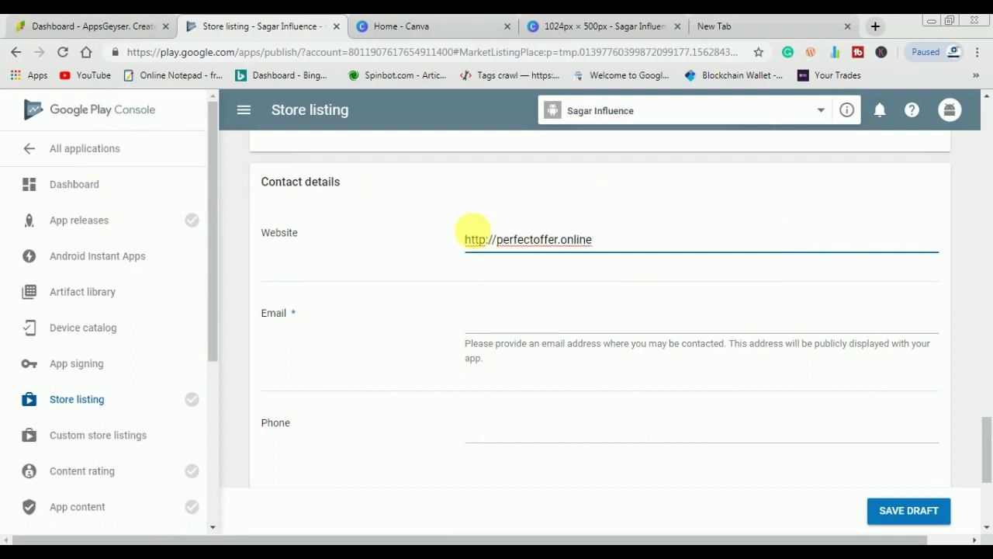
pyautogui.click(480, 325)
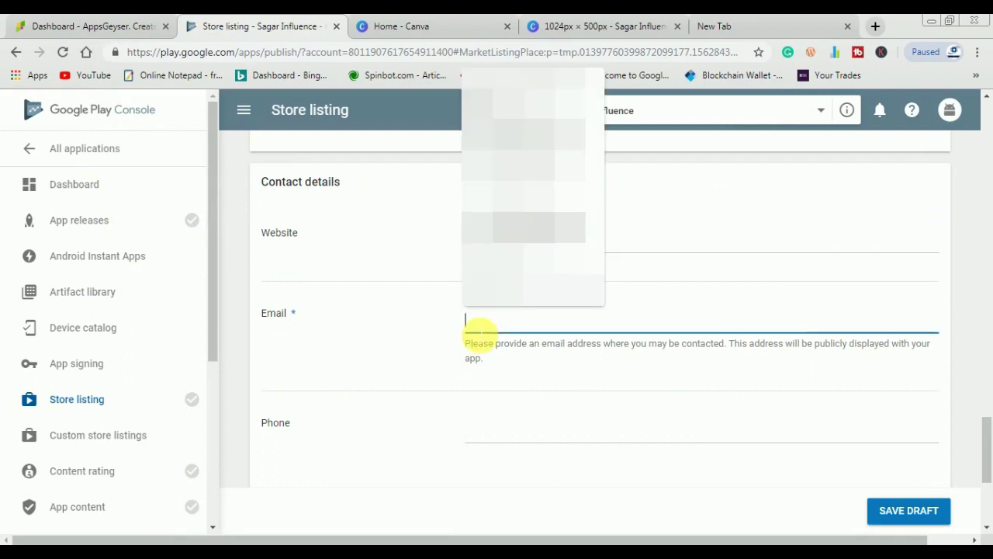
pyautogui.hotkey('ctrl', 'v')
pyautogui.click(496, 320)
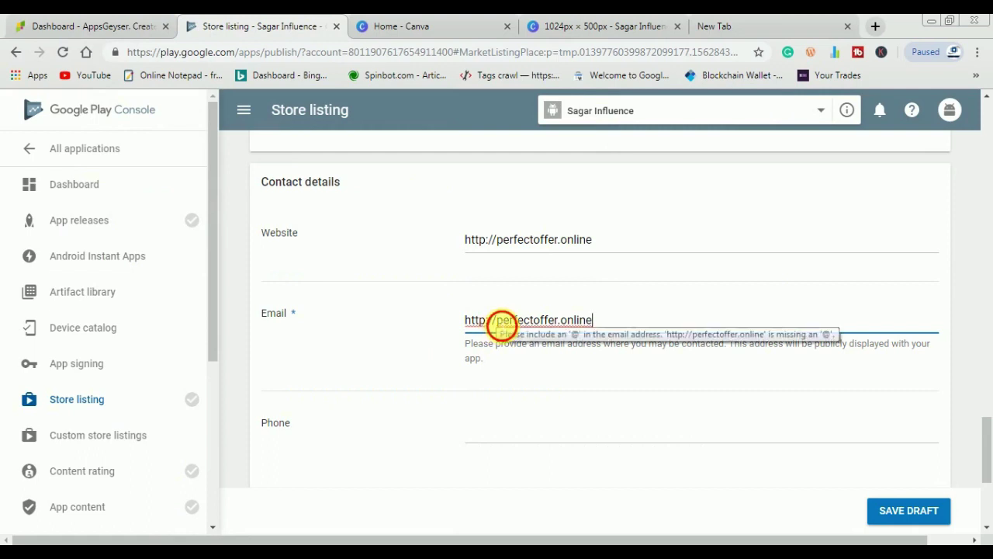
pyautogui.press('BackSpace')
pyautogui.press('BackSpace')
pyautogui.press('BackSpace')
pyautogui.press('BackSpace')
pyautogui.press('BackSpace')
pyautogui.press('BackSpace')
pyautogui.press('BackSpace')
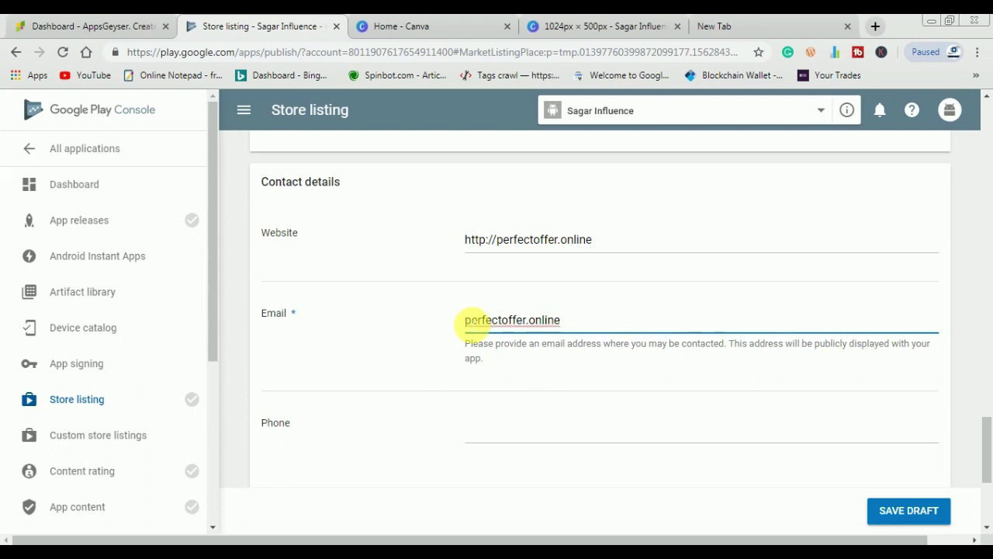
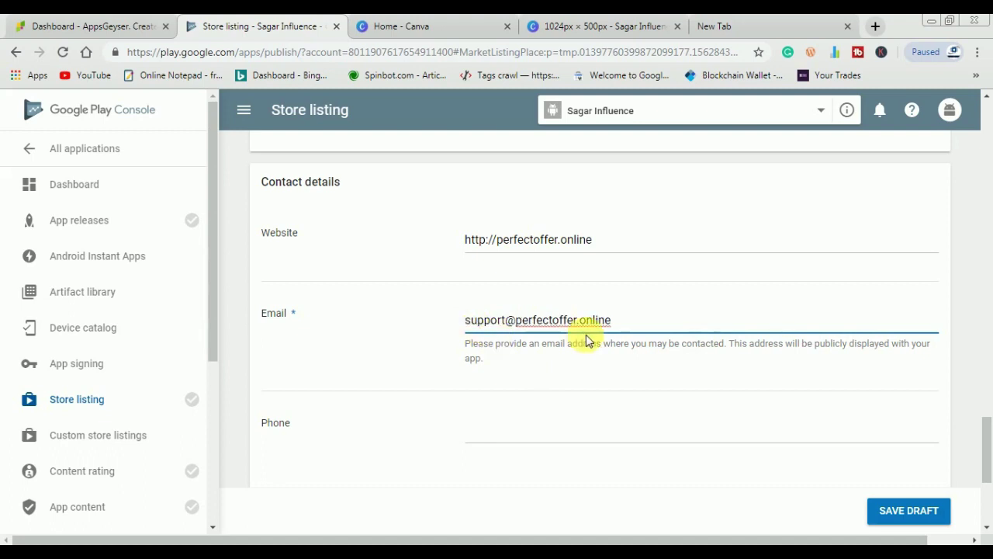
pyautogui.click(505, 439)
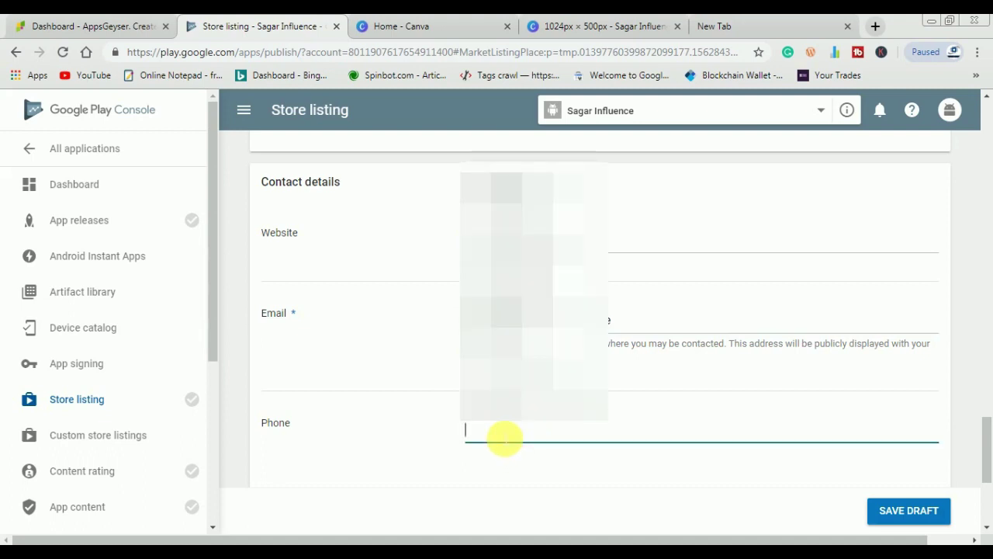
pyautogui.hotkey('shift', 'Tab')
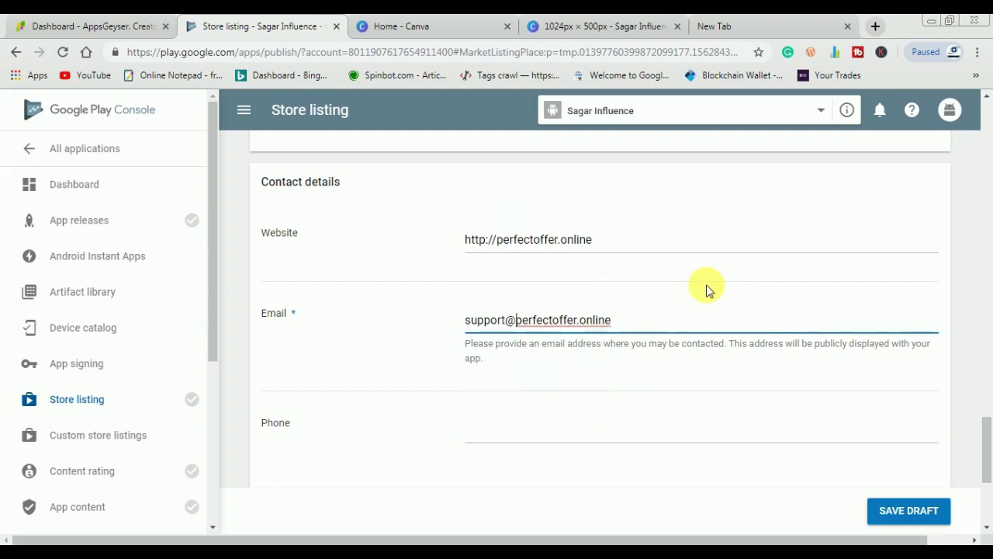
pyautogui.moveTo(986, 422); pyautogui.dragTo(983, 439)
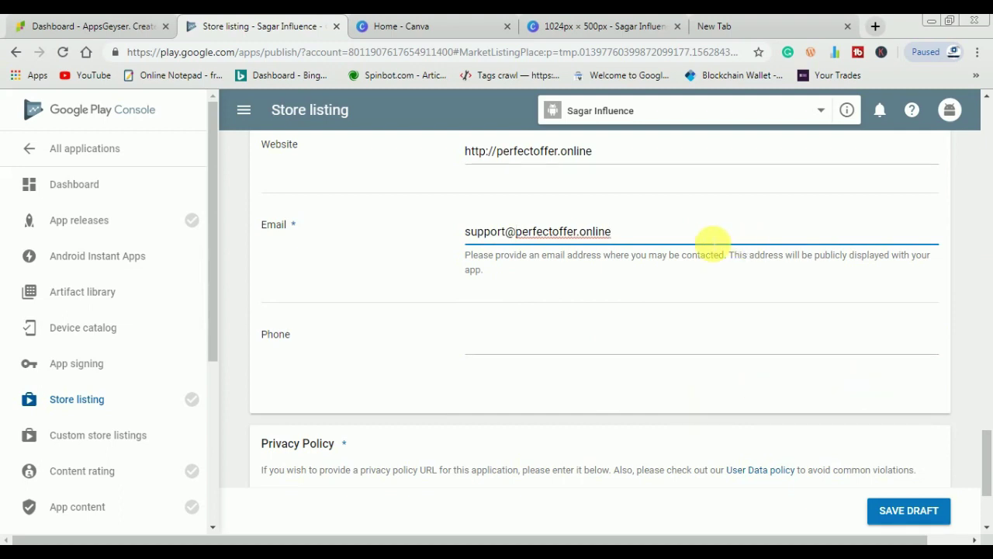
pyautogui.hotkey('ctrl', 'a')
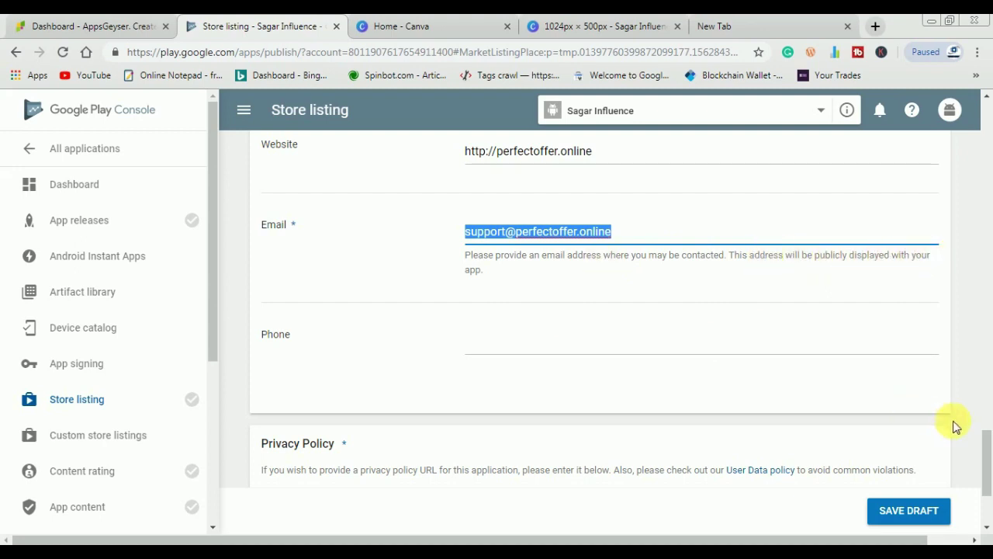
pyautogui.moveTo(987, 446); pyautogui.dragTo(985, 461)
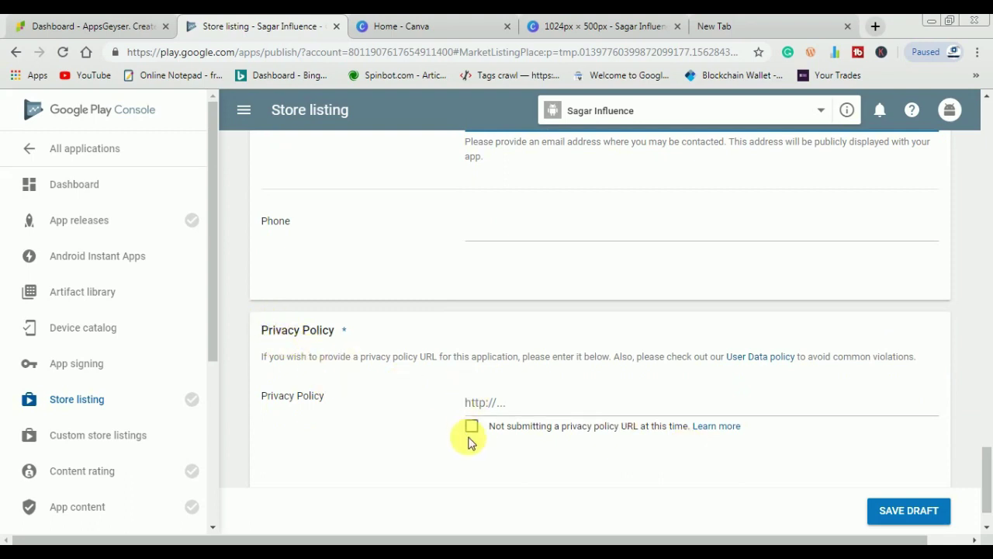
pyautogui.click(472, 404)
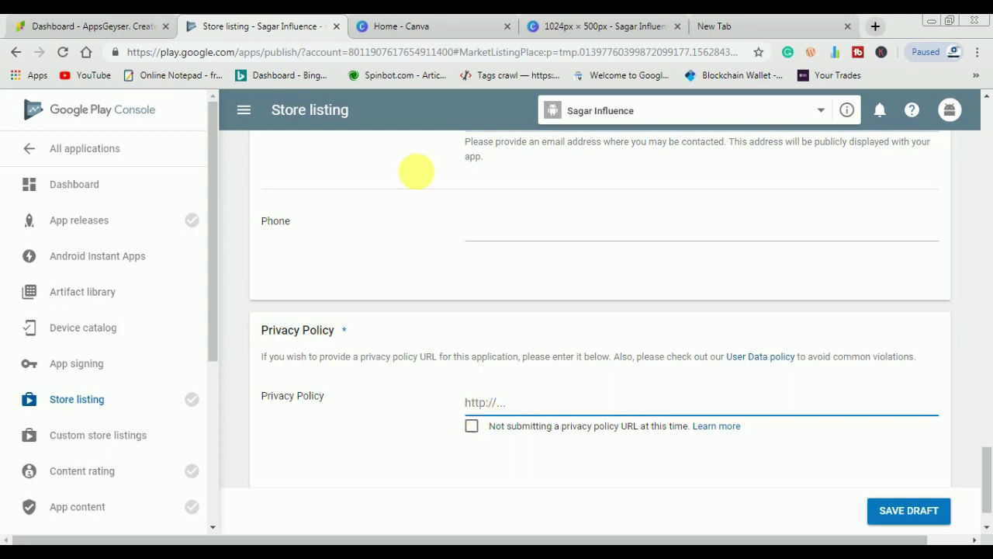
pyautogui.click(118, 23)
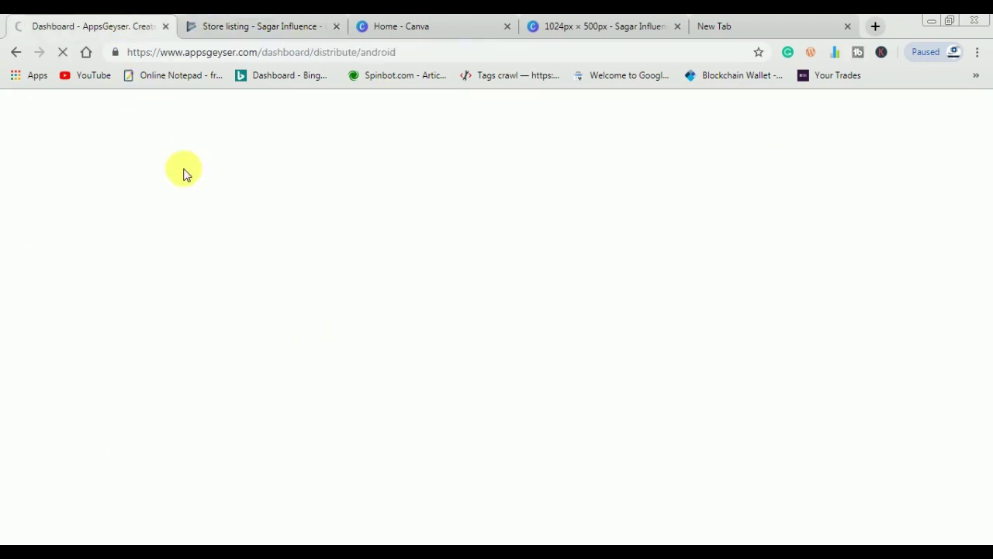
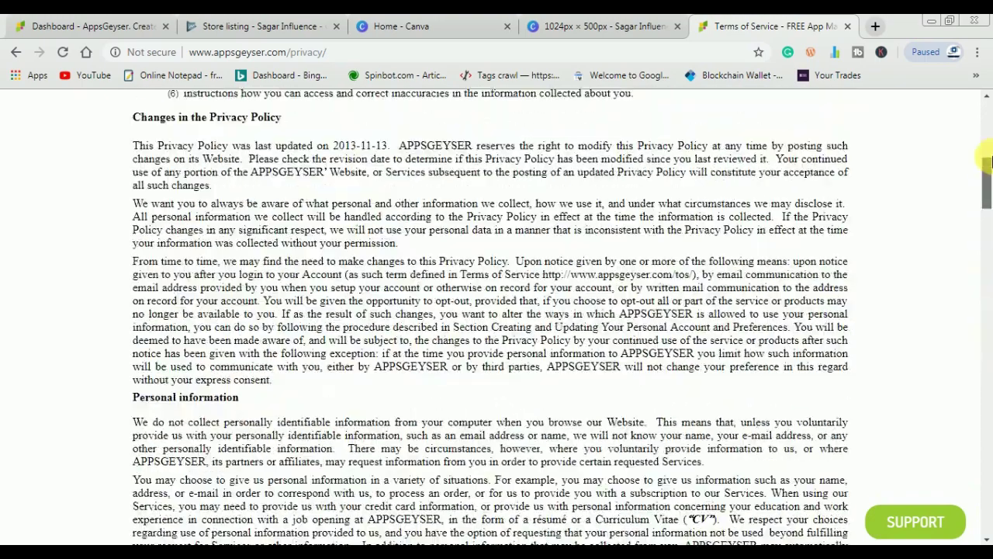
pyautogui.click(501, 50)
pyautogui.hotkey('ctrl', 'c')
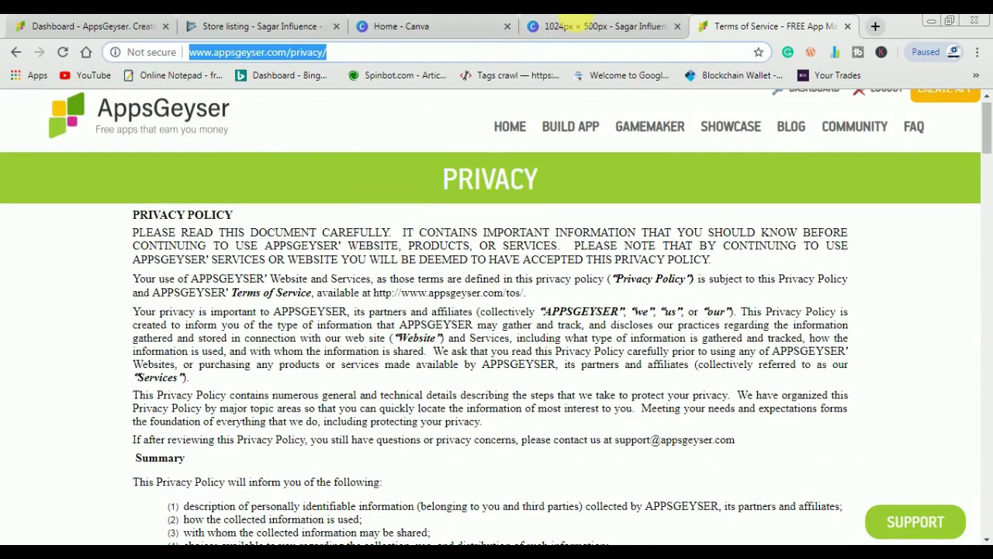
pyautogui.click(262, 22)
pyautogui.hotkey('ctrl', 'v')
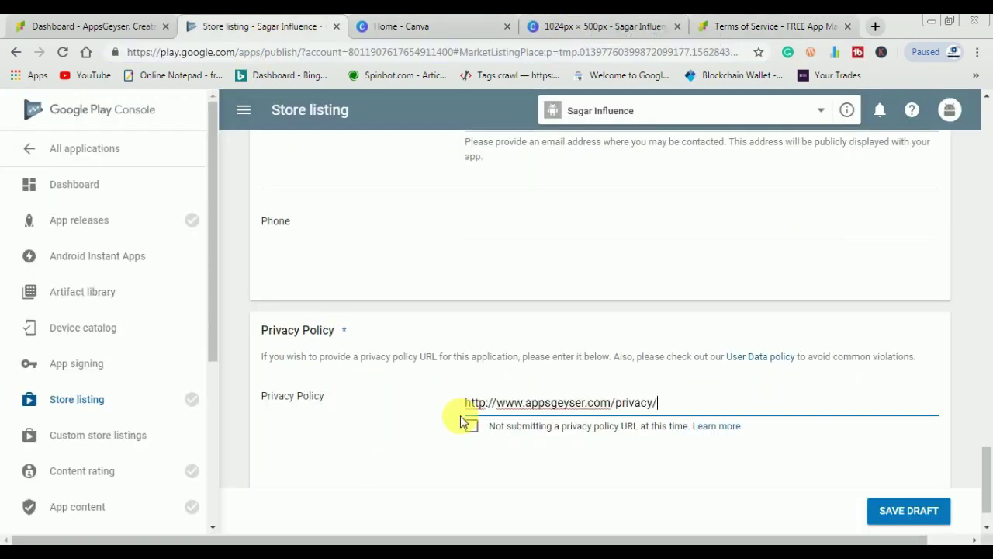
# Save the store listing draft so the Store listing section shows as complete
pyautogui.click(908, 508)
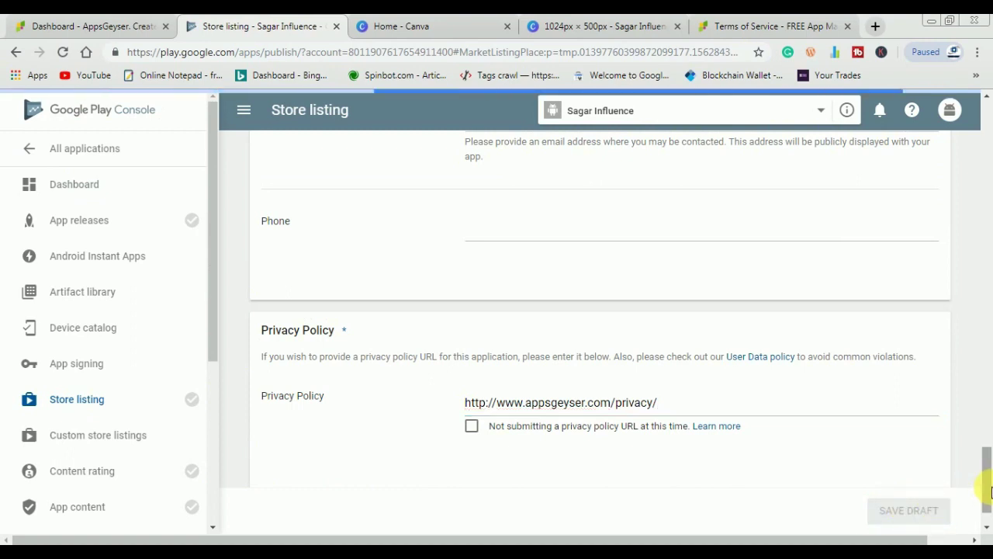
pyautogui.moveTo(990, 491); pyautogui.dragTo(990, 486)
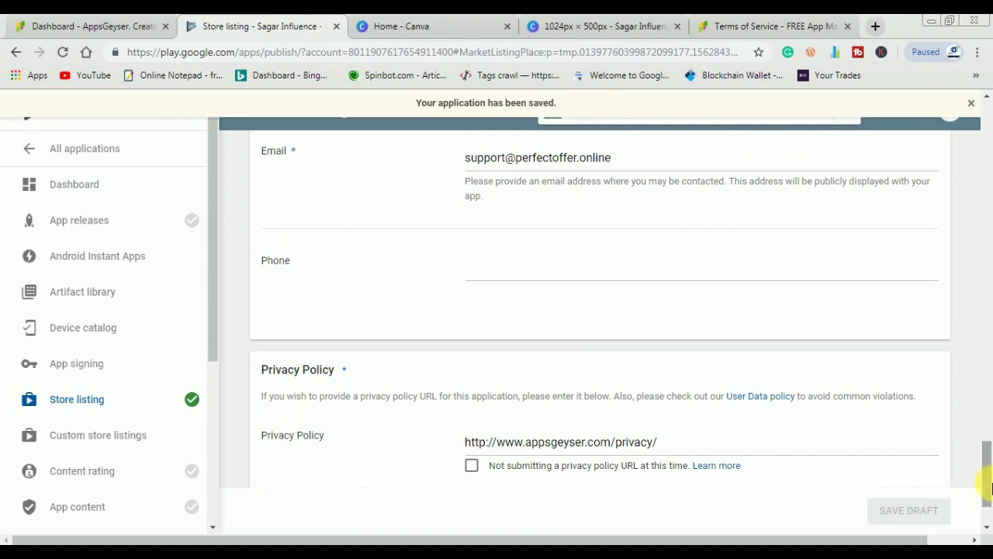
pyautogui.moveTo(990, 486); pyautogui.dragTo(936, 450)
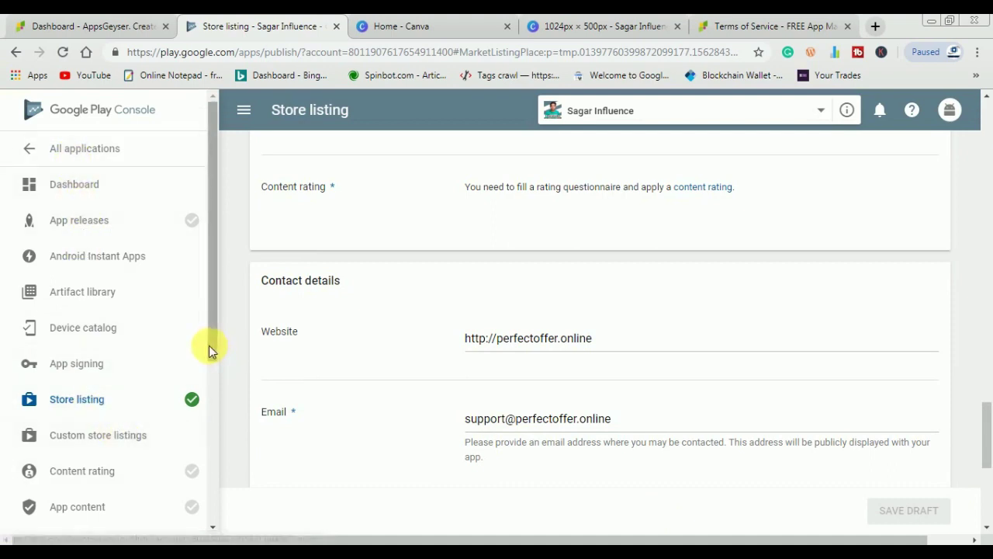
pyautogui.moveTo(209, 345); pyautogui.dragTo(208, 390)
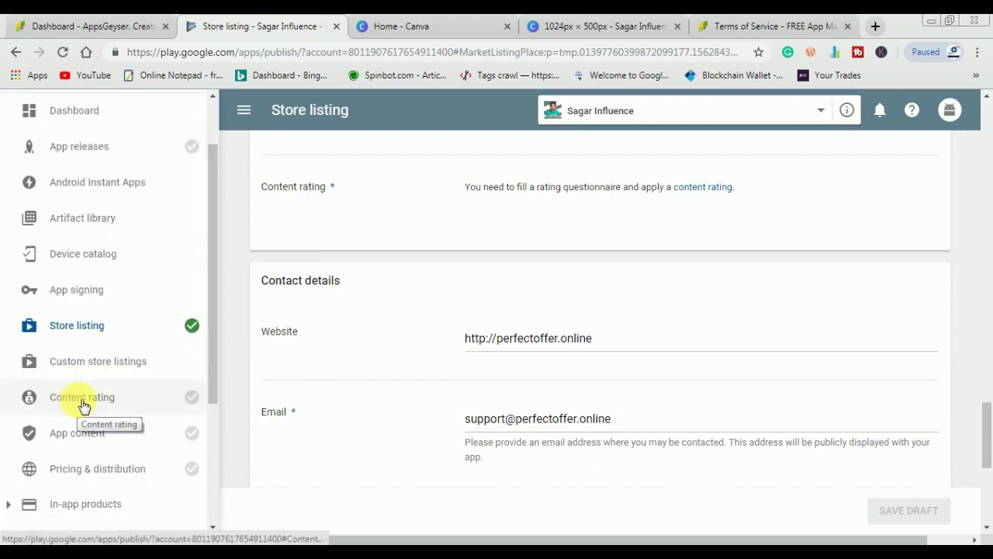
# Go through Content rating and App releases to manage the Production track
pyautogui.click(83, 405)
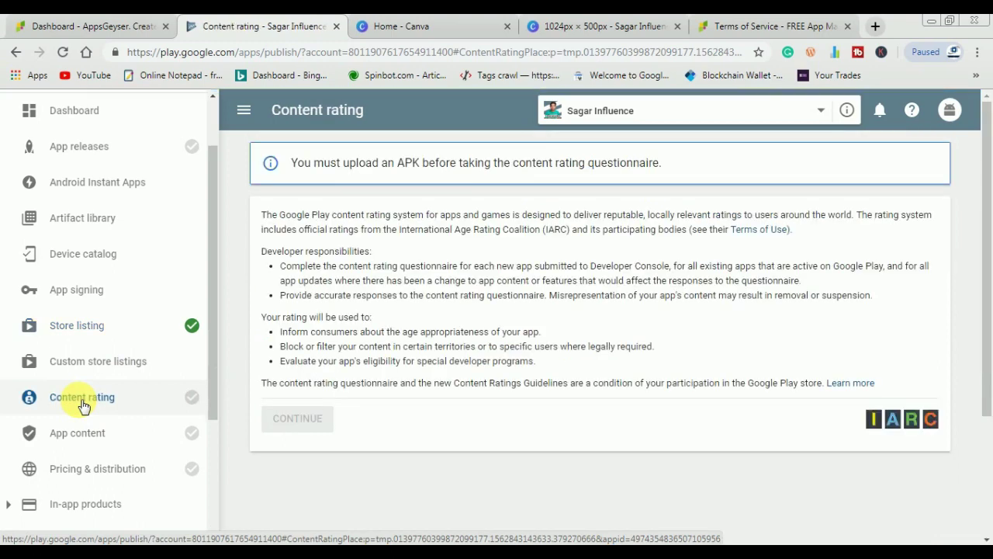
pyautogui.click(91, 150)
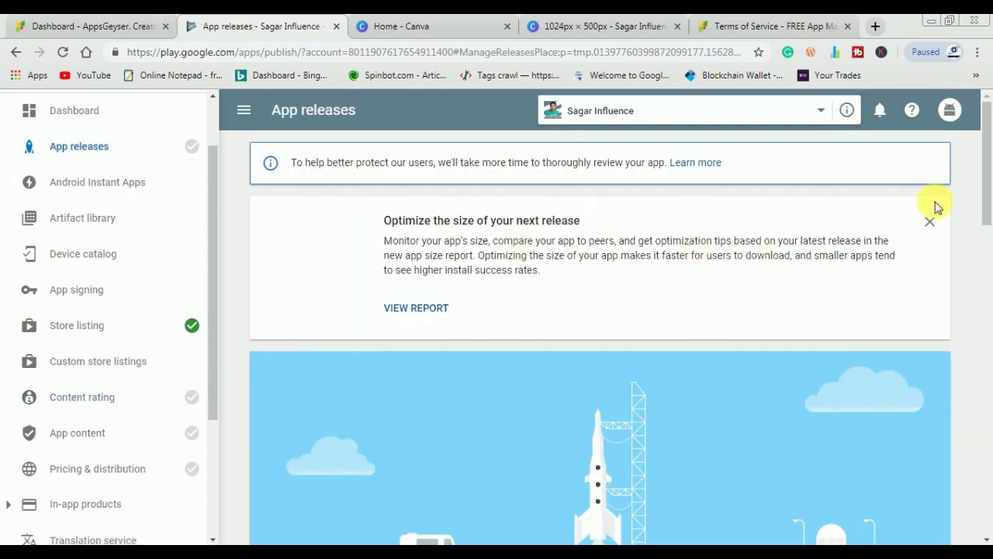
pyautogui.moveTo(985, 149); pyautogui.dragTo(984, 229)
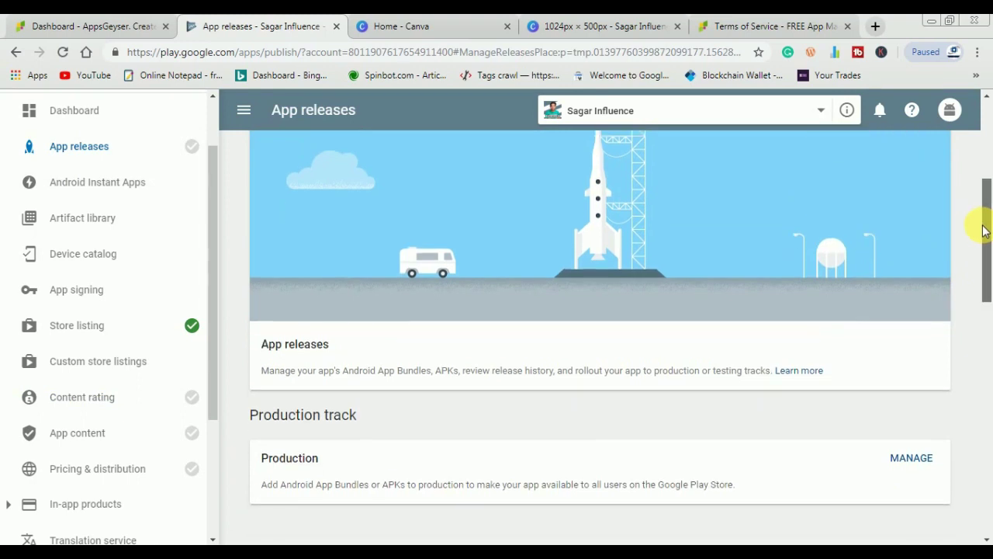
pyautogui.click(924, 463)
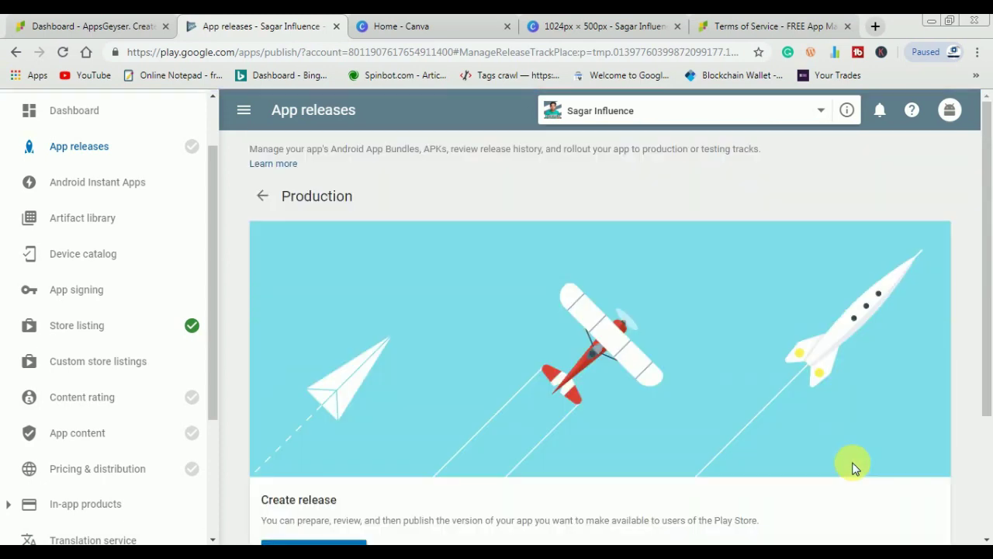
pyautogui.moveTo(983, 270); pyautogui.dragTo(984, 344)
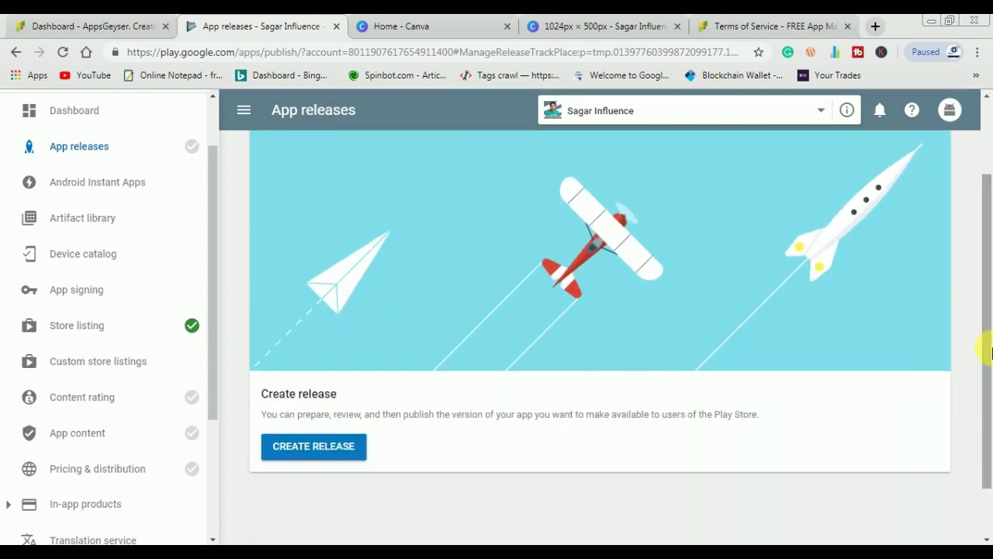
# Create a production release, opt in to app signing by Google Play, and accept its terms
pyautogui.click(279, 452)
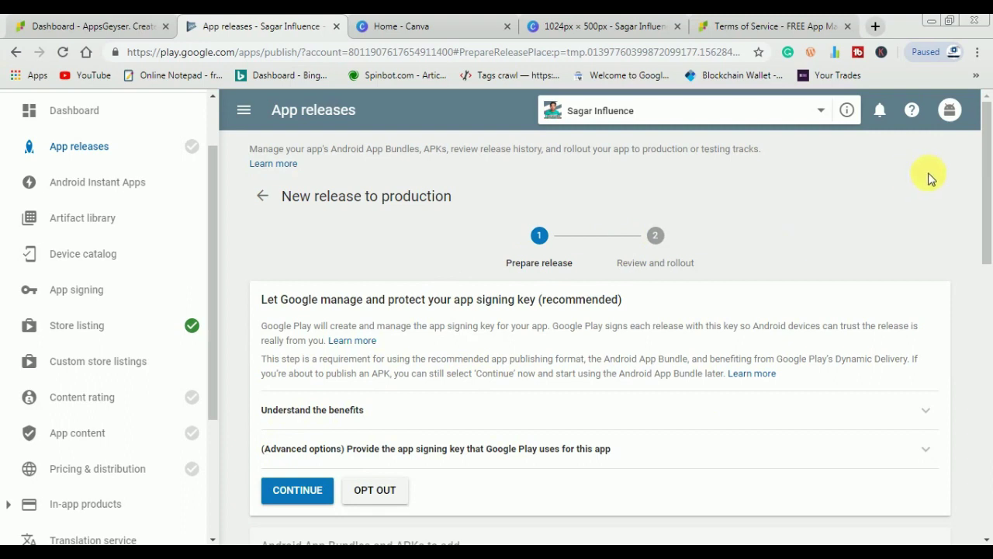
pyautogui.scroll(-2, 466, 325)
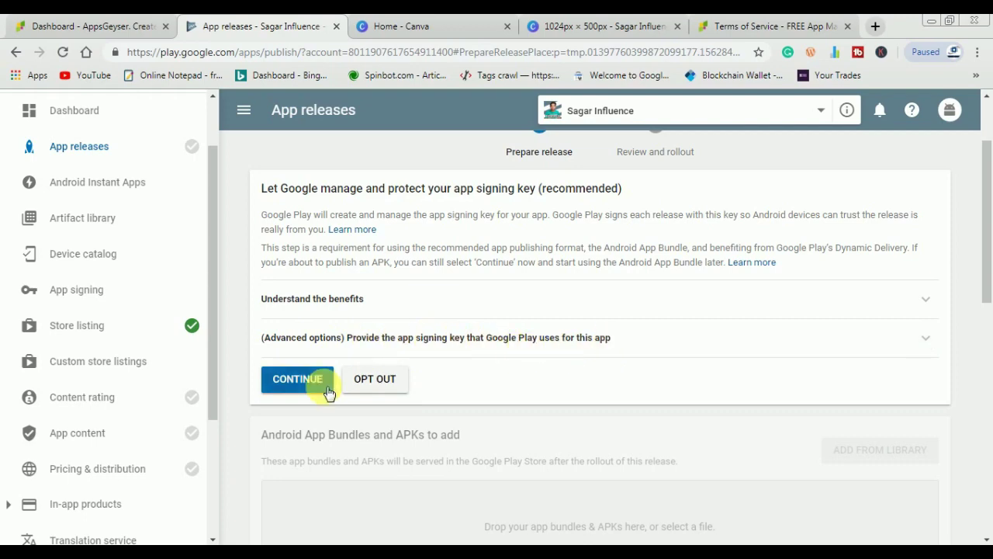
pyautogui.click(360, 381)
pyautogui.moveTo(980, 277); pyautogui.dragTo(991, 243)
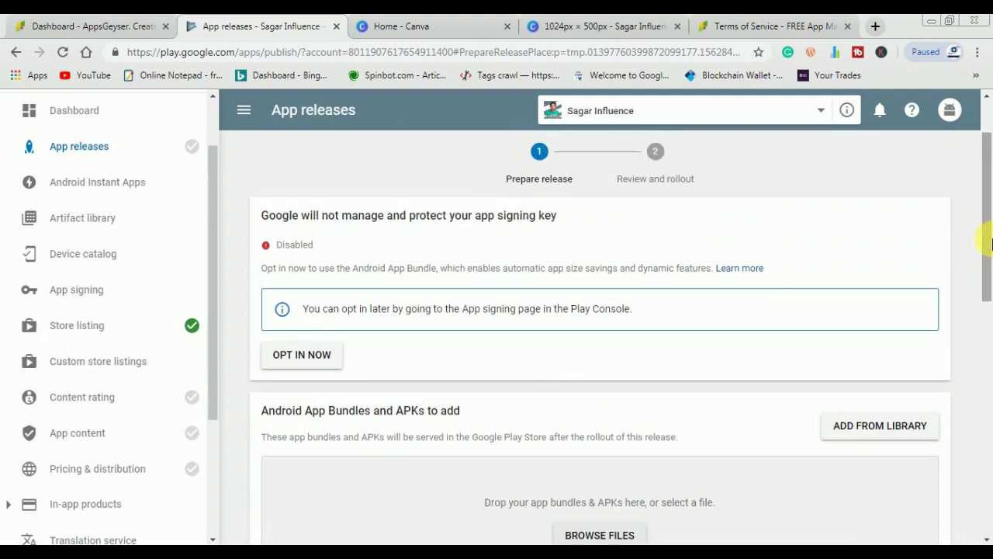
pyautogui.moveTo(992, 243); pyautogui.dragTo(987, 250)
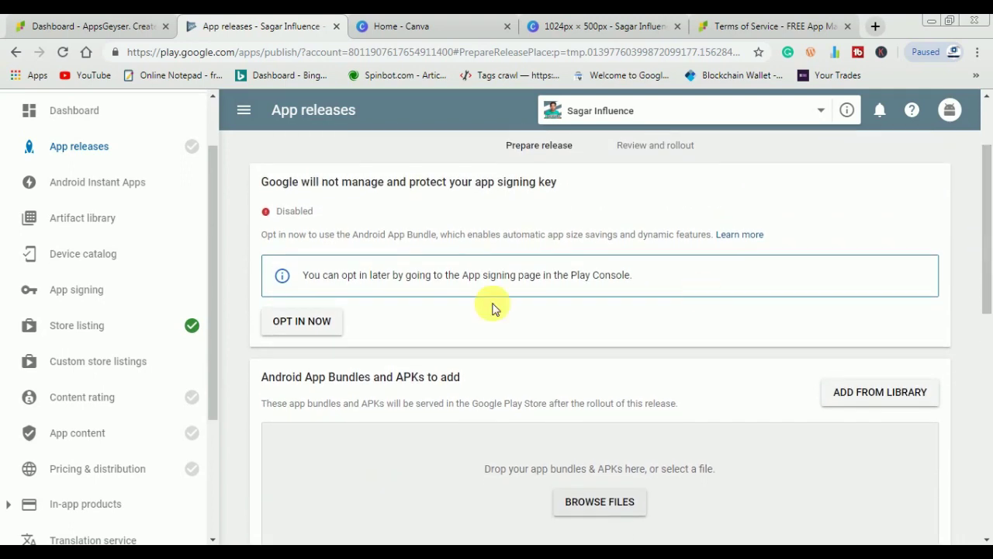
pyautogui.click(338, 330)
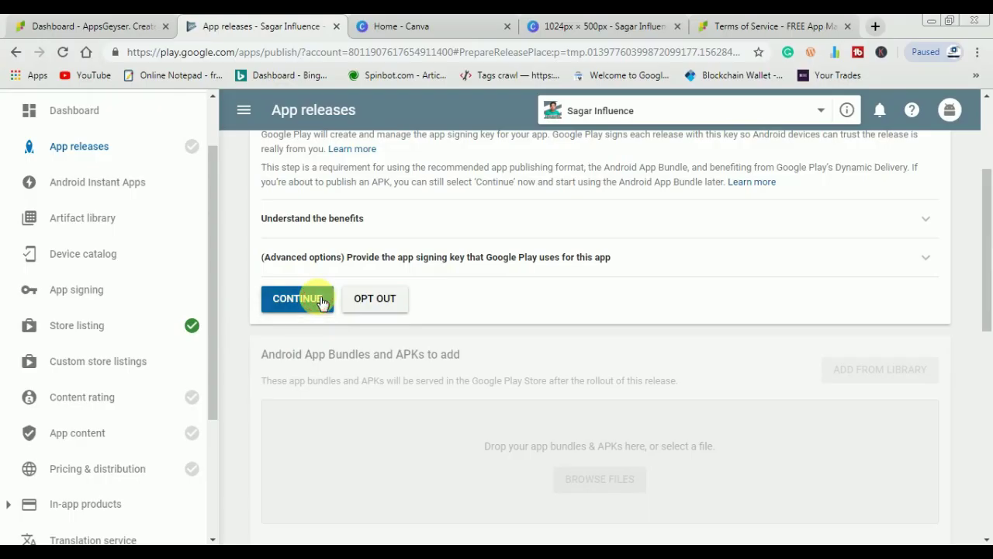
pyautogui.click(320, 300)
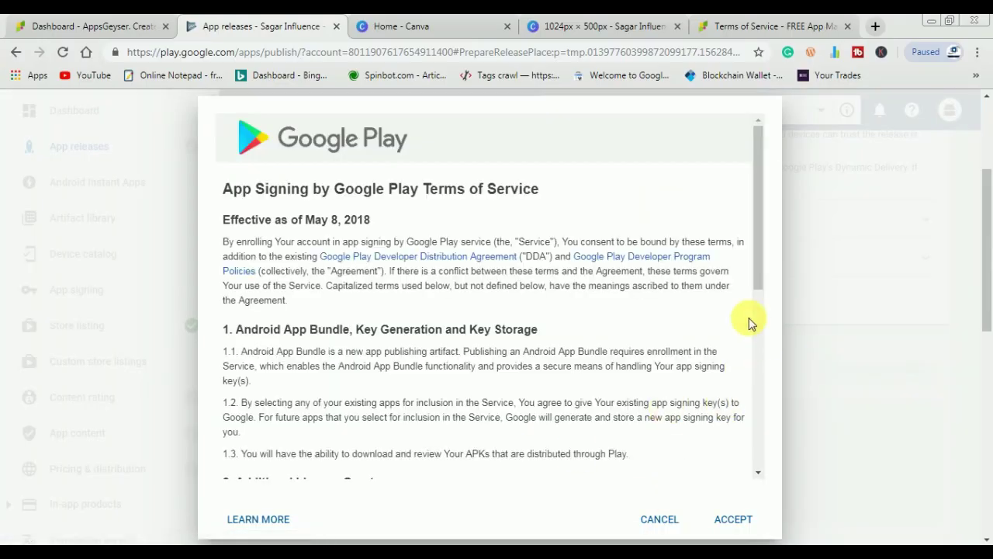
pyautogui.moveTo(758, 287); pyautogui.dragTo(745, 509)
pyautogui.click(733, 519)
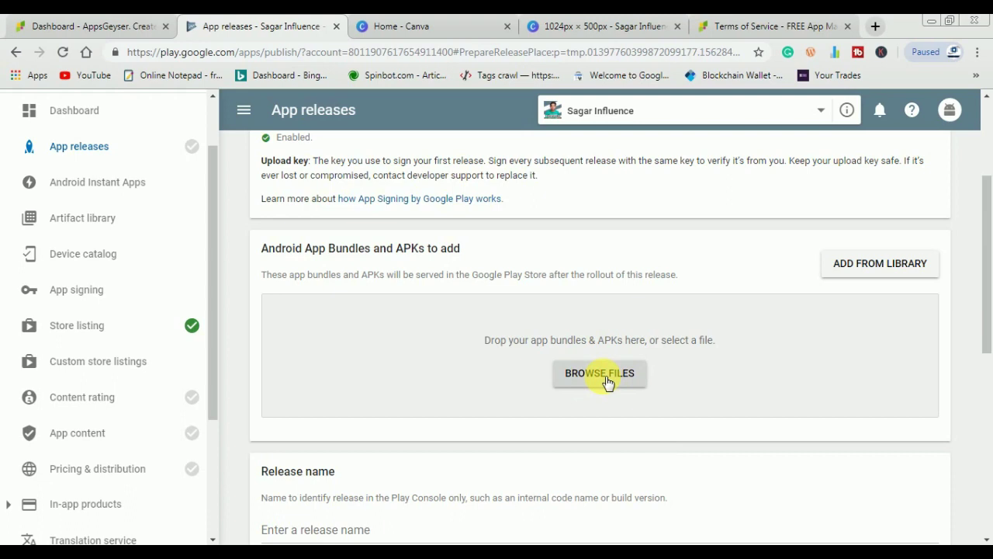
# Upload _Sagar_Influence_9242333.apk from Downloads to the production release
pyautogui.click(569, 376)
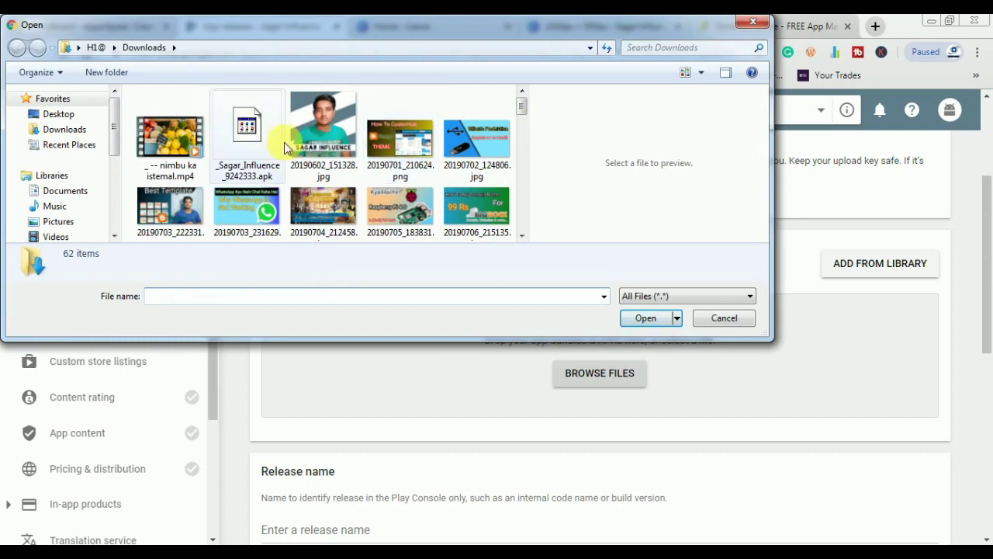
pyautogui.doubleClick(270, 148)
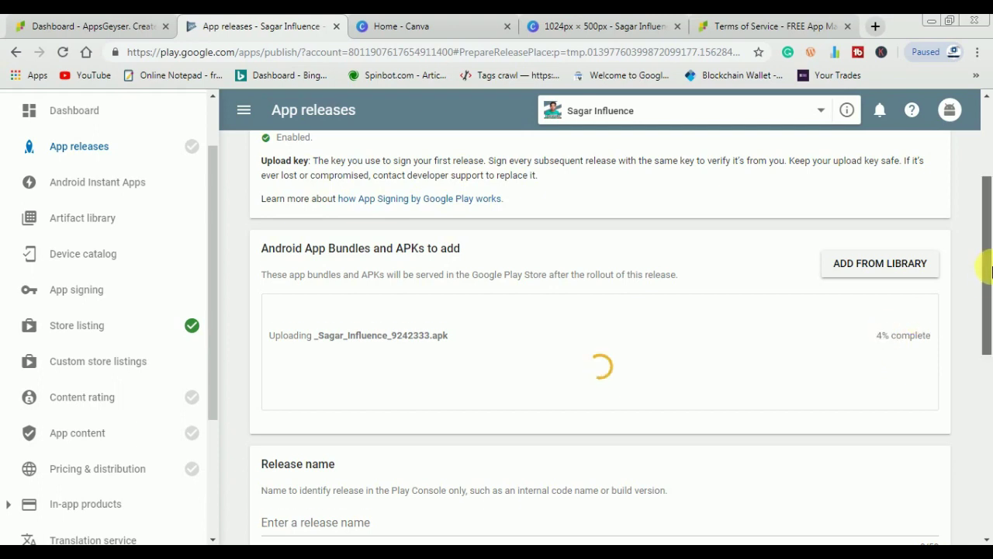
pyautogui.scroll(-2, 989, 326)
pyautogui.scroll(-1, 989, 326)
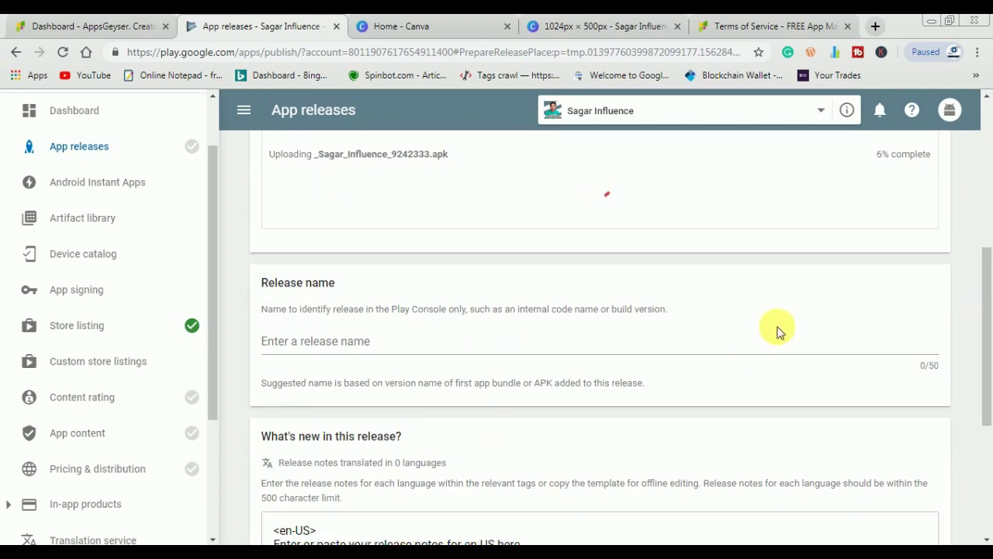
pyautogui.scroll(-3, 990, 333)
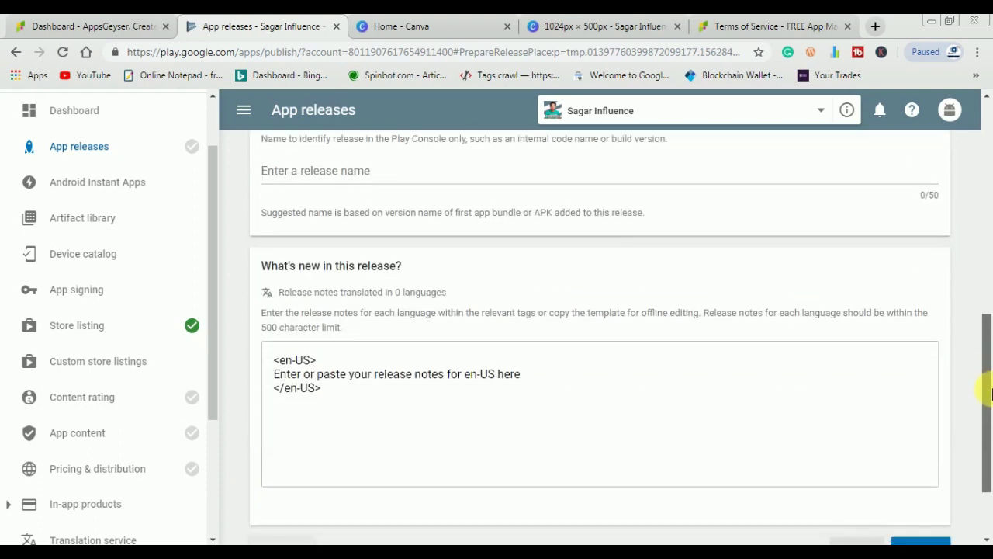
pyautogui.scroll(2, 989, 334)
pyautogui.moveTo(990, 334); pyautogui.dragTo(978, 211)
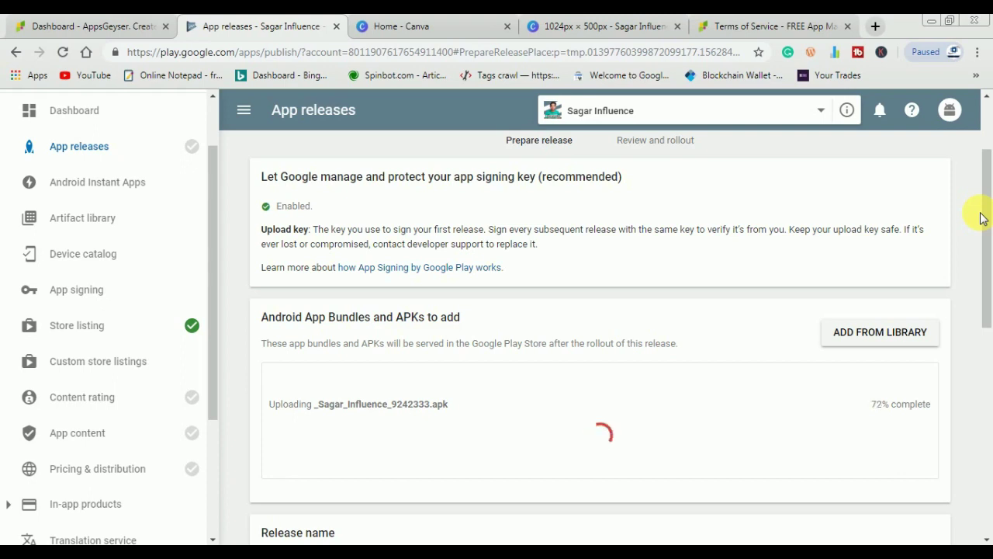
# Close the Canva, 1024×500 image and AppsGeyser terms tabs, then return to App releases
pyautogui.click(508, 28)
pyautogui.click(507, 27)
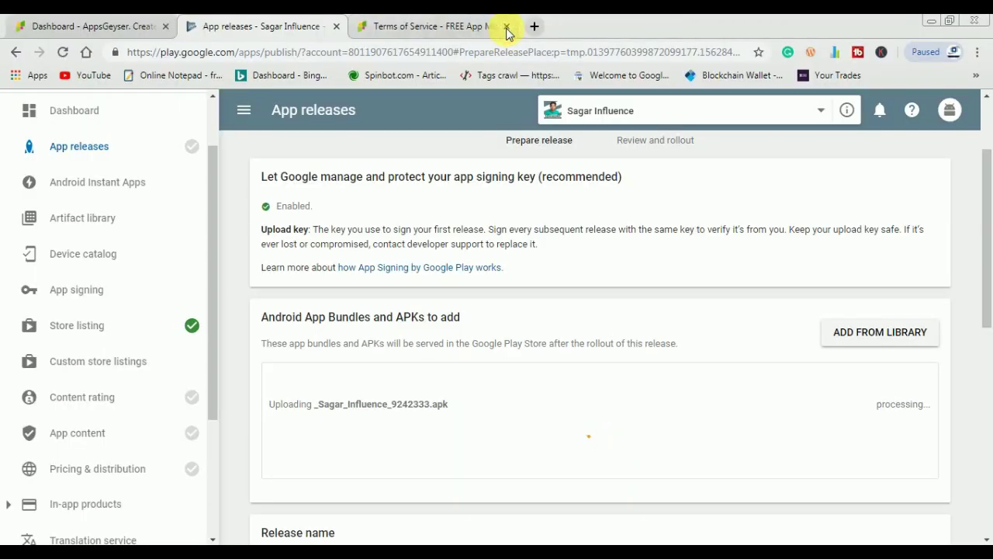
pyautogui.click(507, 27)
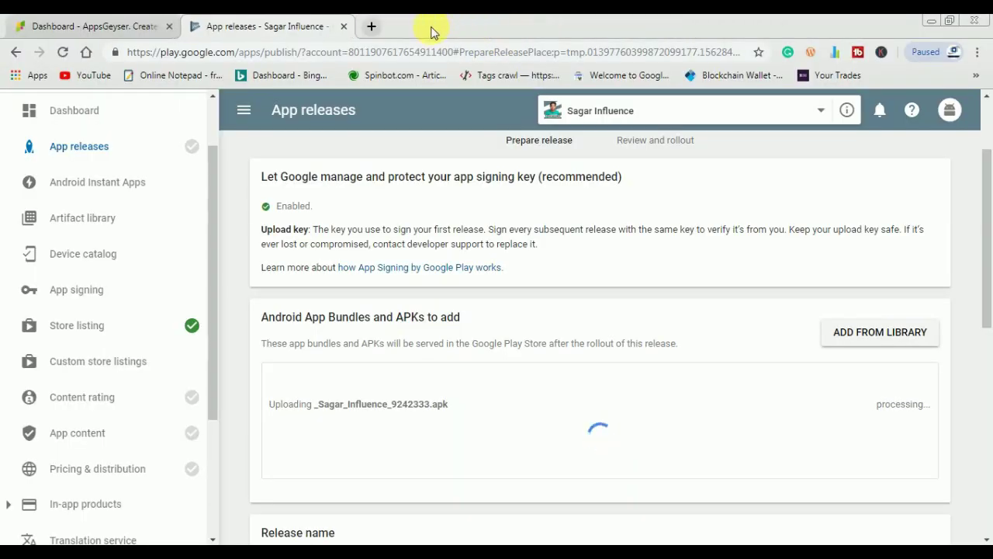
pyautogui.click(370, 28)
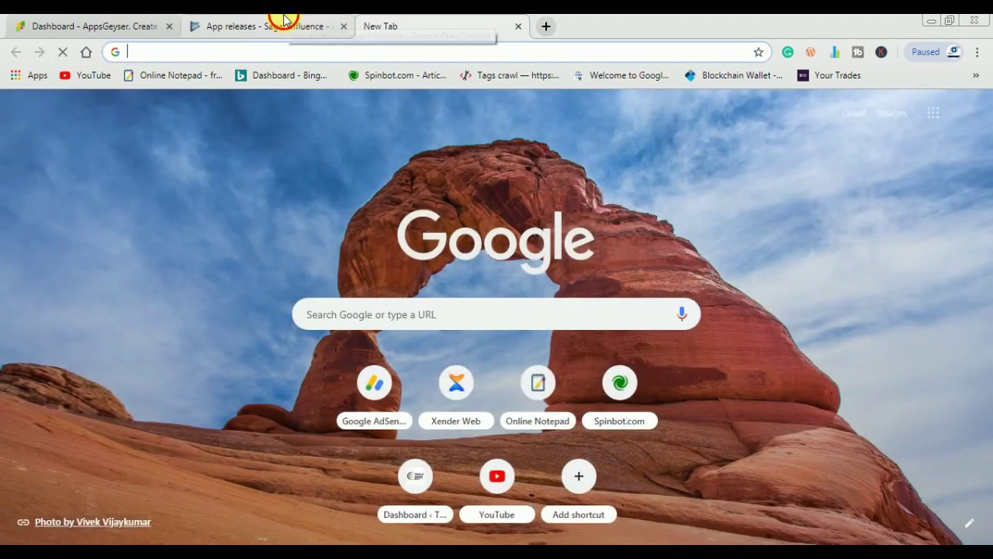
pyautogui.click(284, 24)
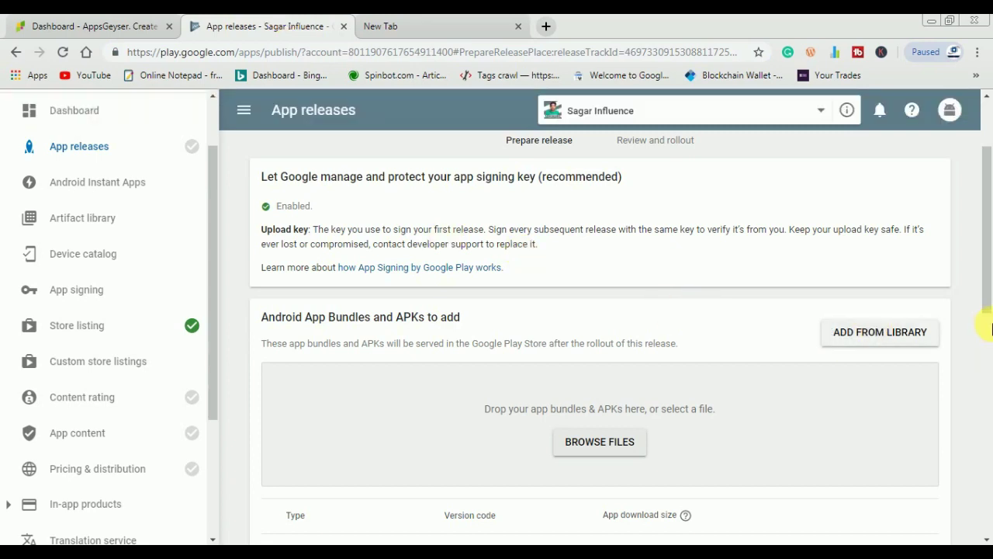
# Save the release 1.0 draft with its uploaded APK
pyautogui.scroll(-1, 990, 327)
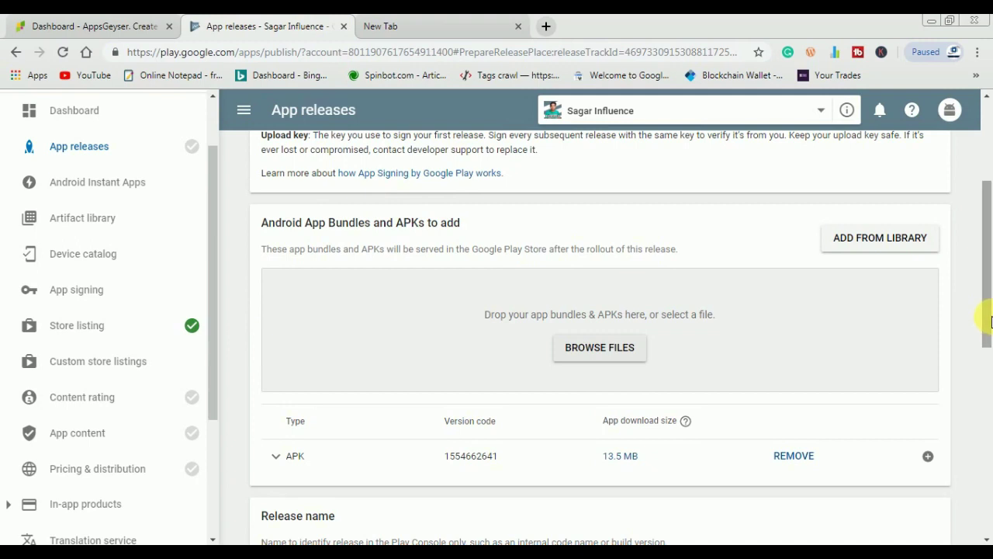
pyautogui.moveTo(990, 310); pyautogui.dragTo(990, 516)
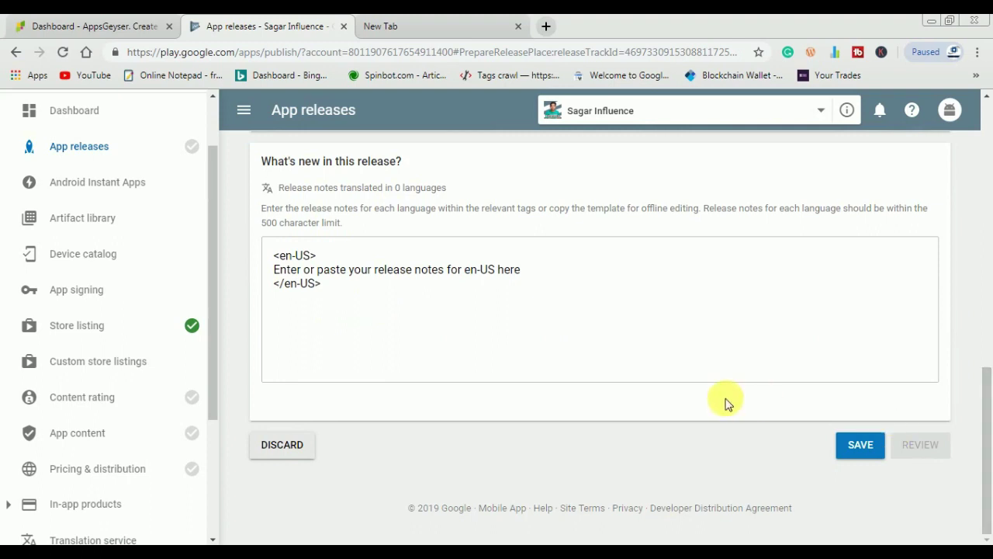
pyautogui.click(861, 446)
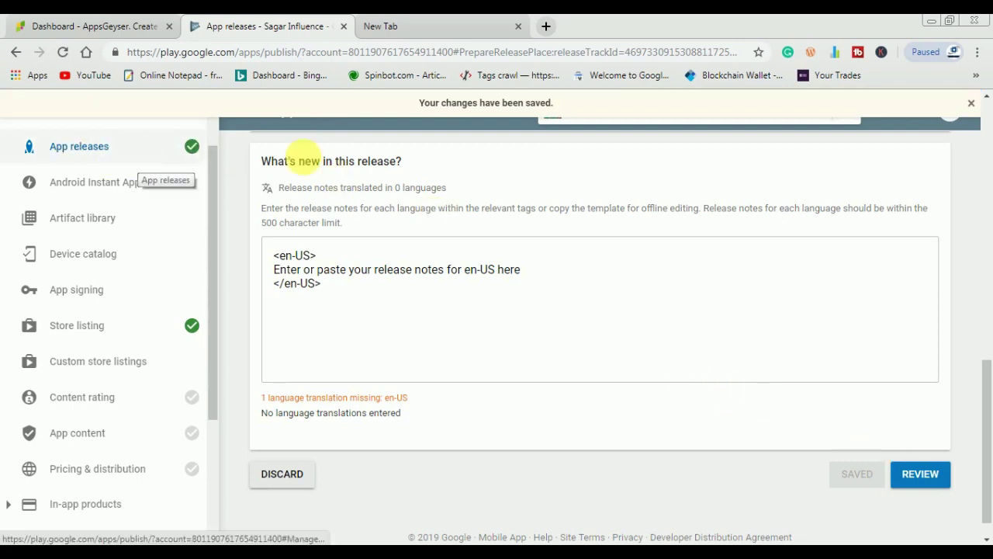
# Review release 1.0 for production rollout, then go to the Content rating section
pyautogui.click(931, 475)
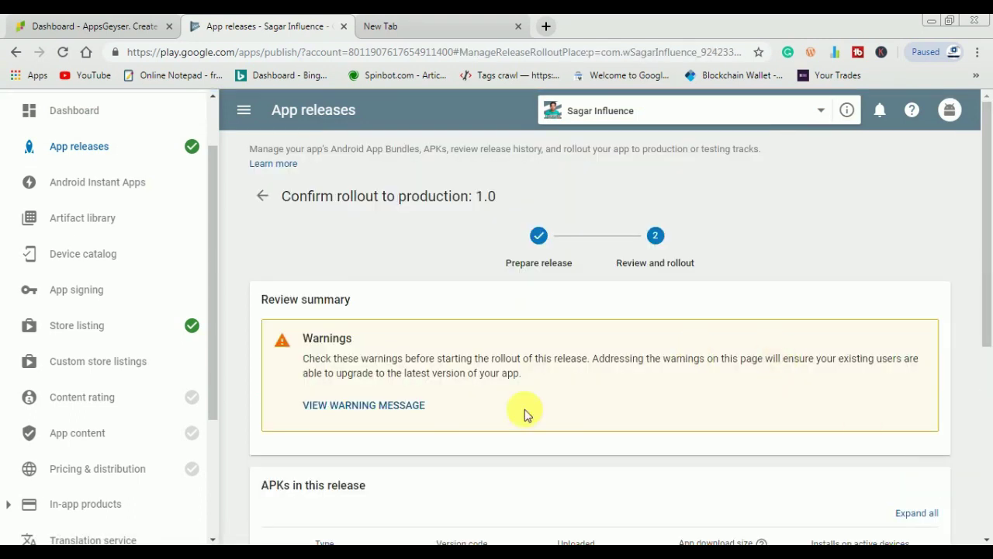
pyautogui.moveTo(985, 311); pyautogui.dragTo(967, 289)
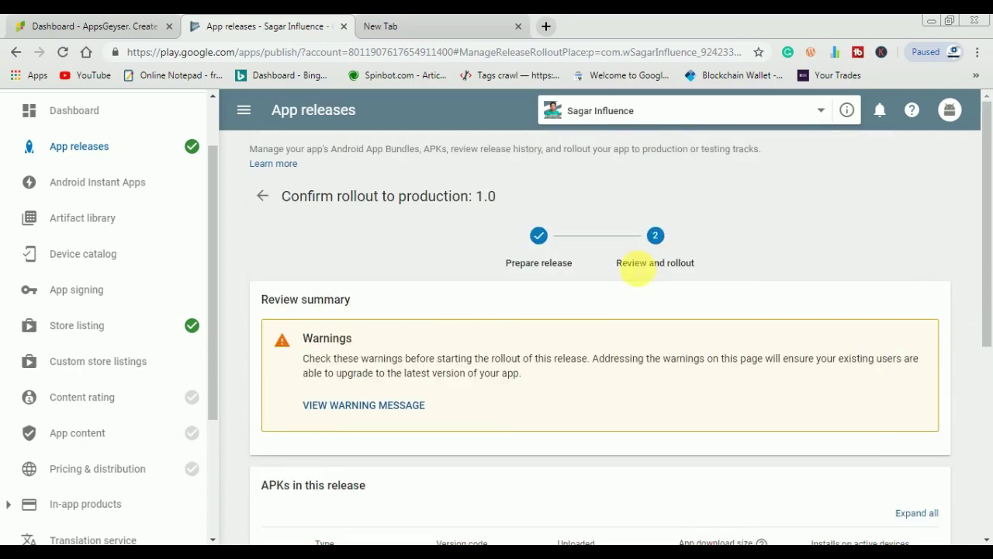
pyautogui.click(93, 399)
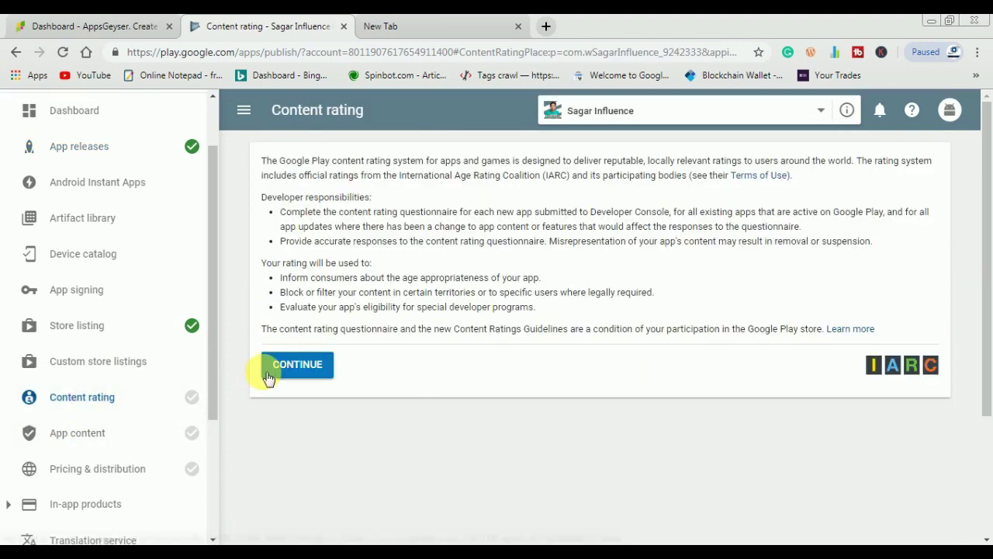
# Start the questionnaire and enter the contact e-mail in both Email address and Confirm email fields
pyautogui.click(281, 372)
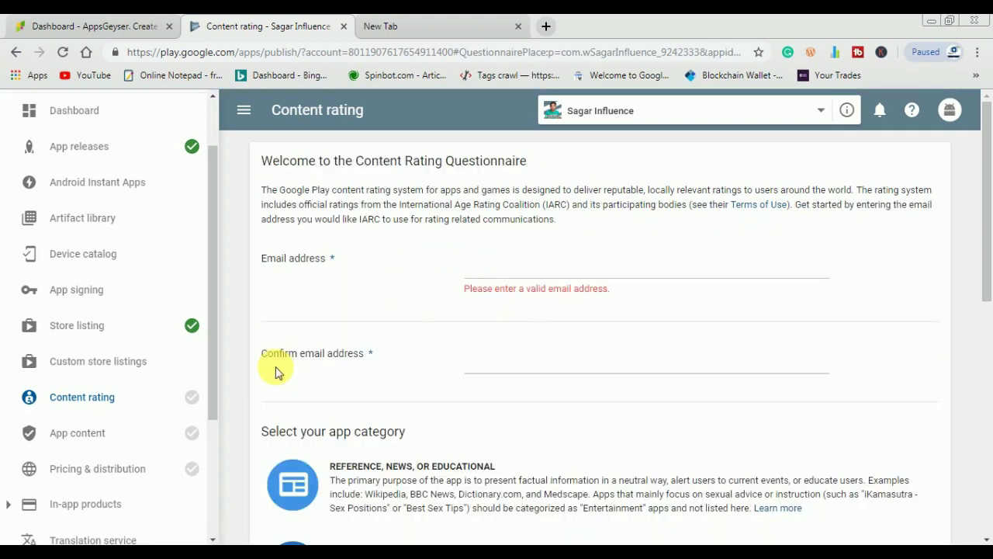
pyautogui.click(514, 272)
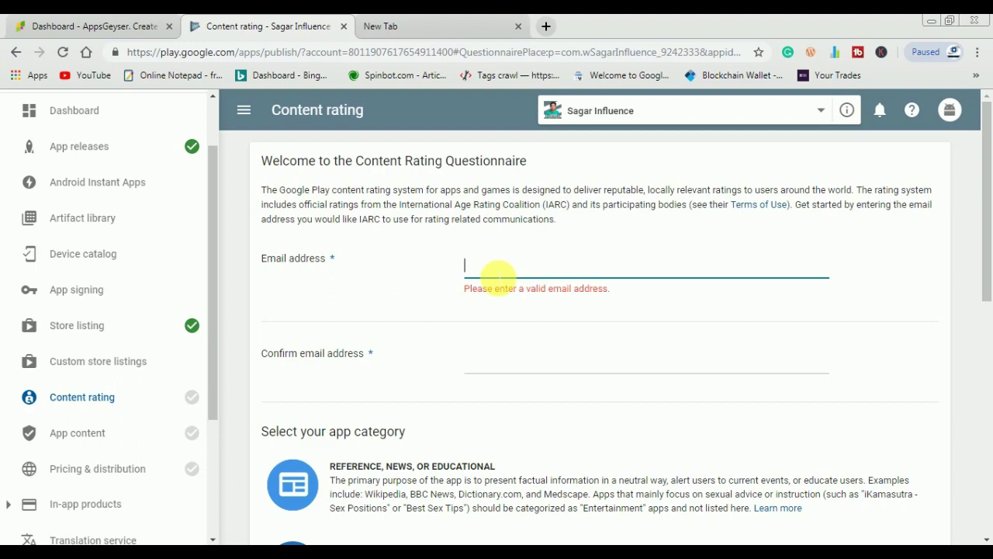
pyautogui.hotkey('ctrl', 'v')
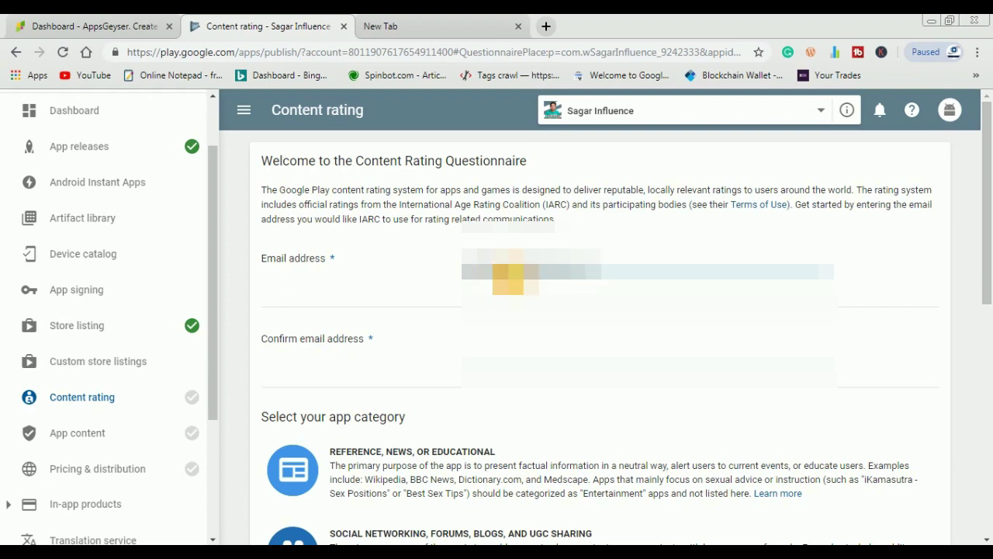
pyautogui.tripleClick(508, 277)
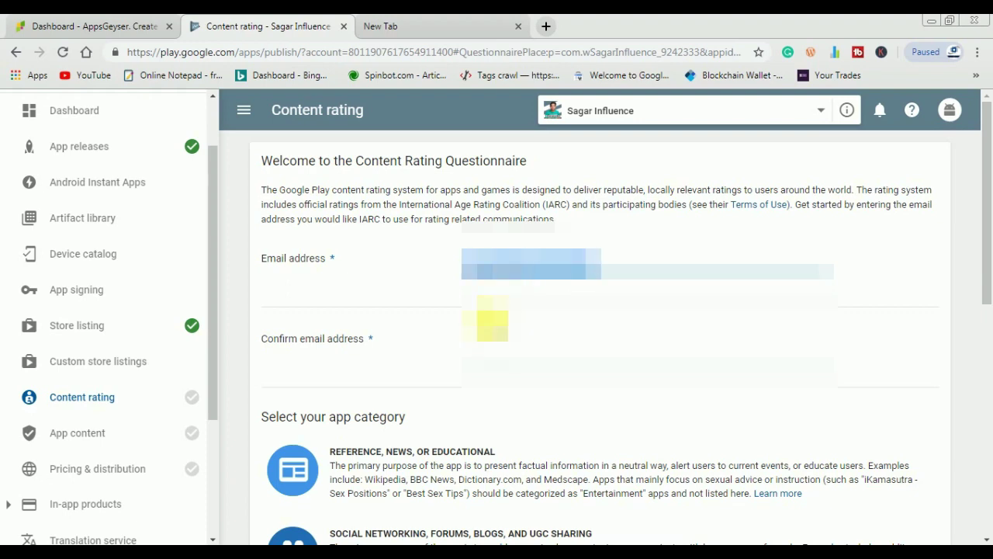
pyautogui.click(485, 348)
pyautogui.hotkey('ctrl', 'v')
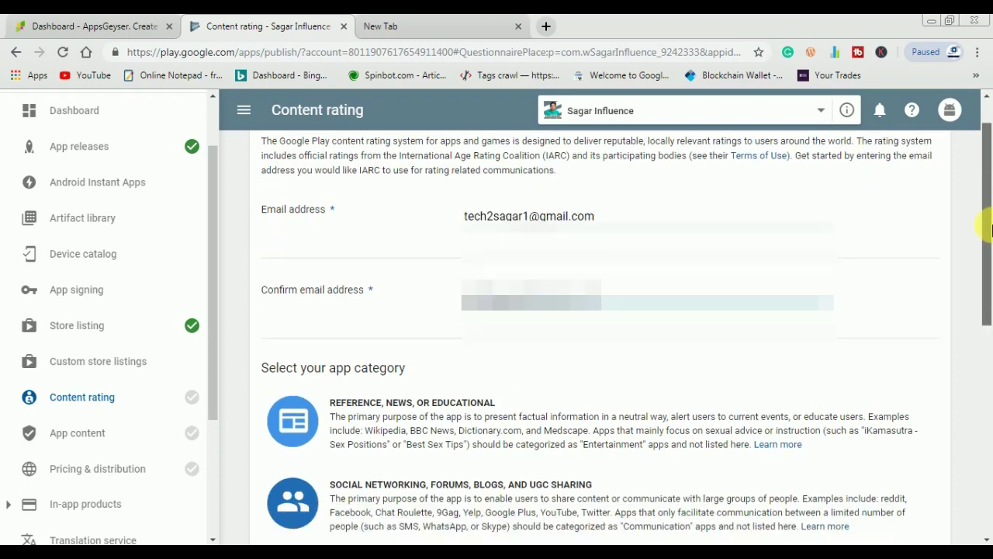
pyautogui.scroll(-2, 987, 252)
pyautogui.moveTo(990, 260); pyautogui.dragTo(990, 435)
pyautogui.moveTo(989, 379); pyautogui.dragTo(990, 265)
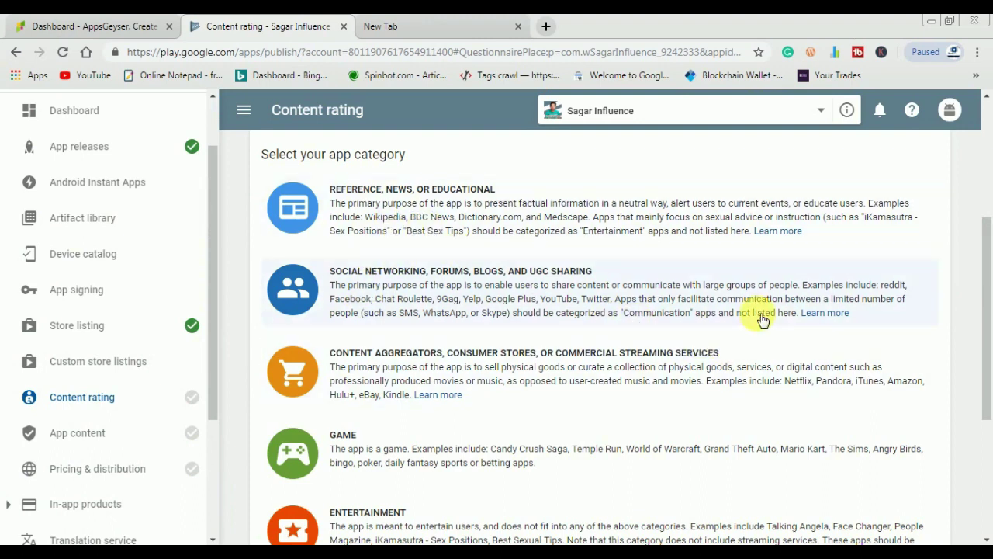
# Choose the Reference, News, or Educational category for the app
pyautogui.moveTo(987, 229); pyautogui.dragTo(989, 302)
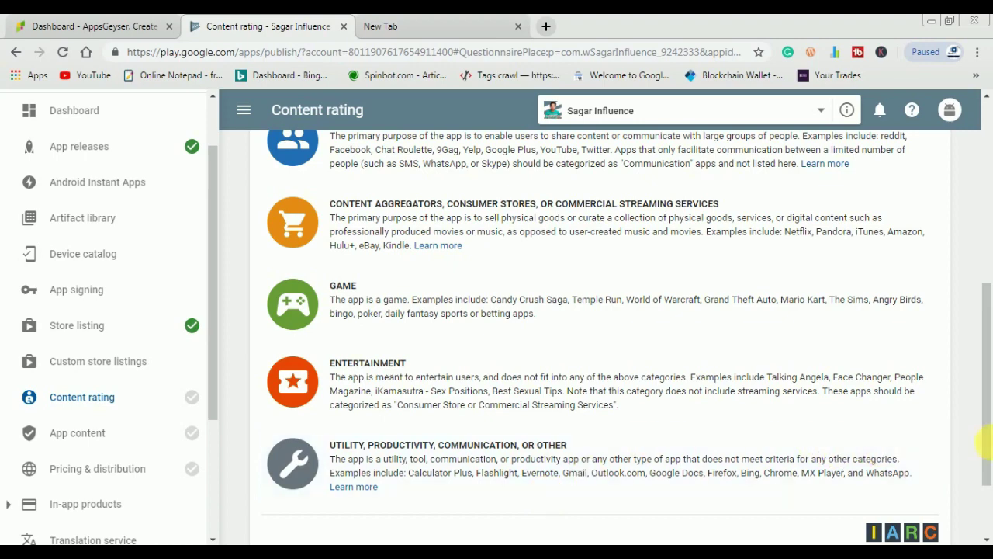
pyautogui.moveTo(989, 444); pyautogui.dragTo(989, 345)
pyautogui.click(655, 294)
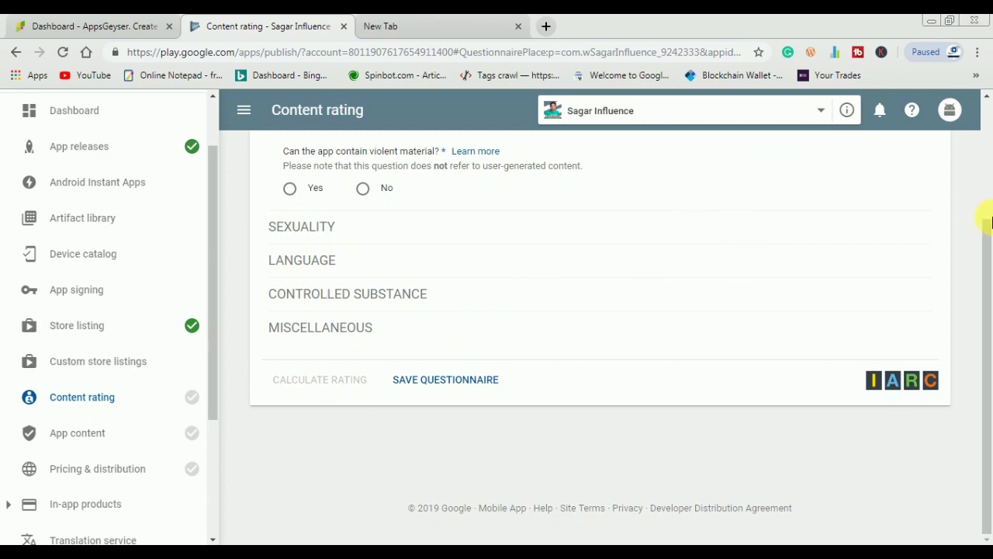
# Answer No to the violence, sexual material and offensive language questions
pyautogui.scroll(1, 991, 222)
pyautogui.scroll(2, 991, 222)
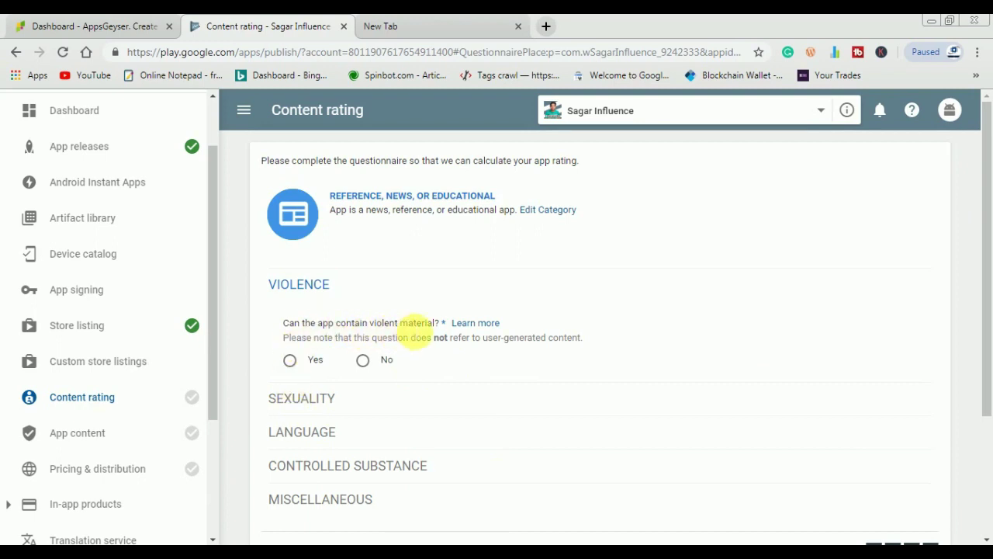
pyautogui.click(362, 359)
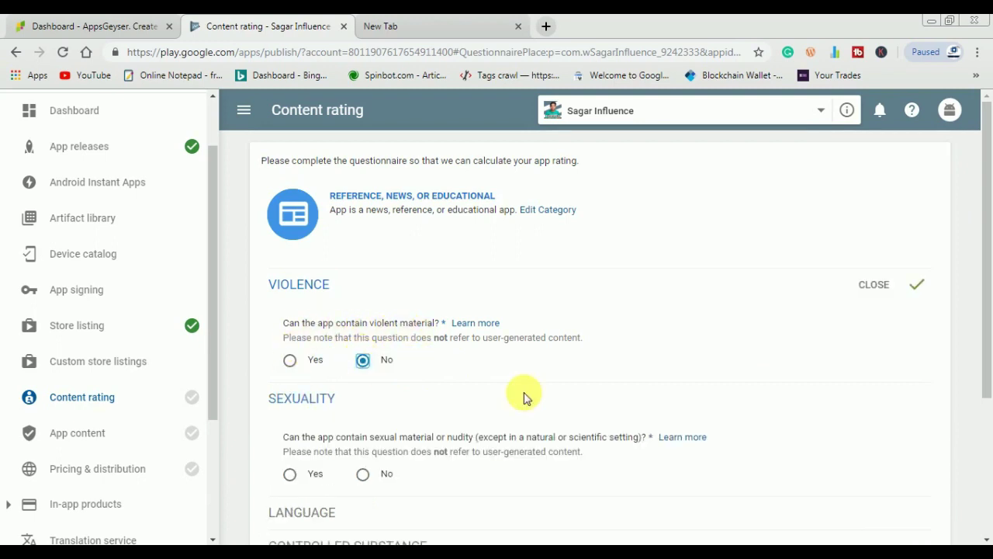
pyautogui.moveTo(989, 279); pyautogui.dragTo(979, 335)
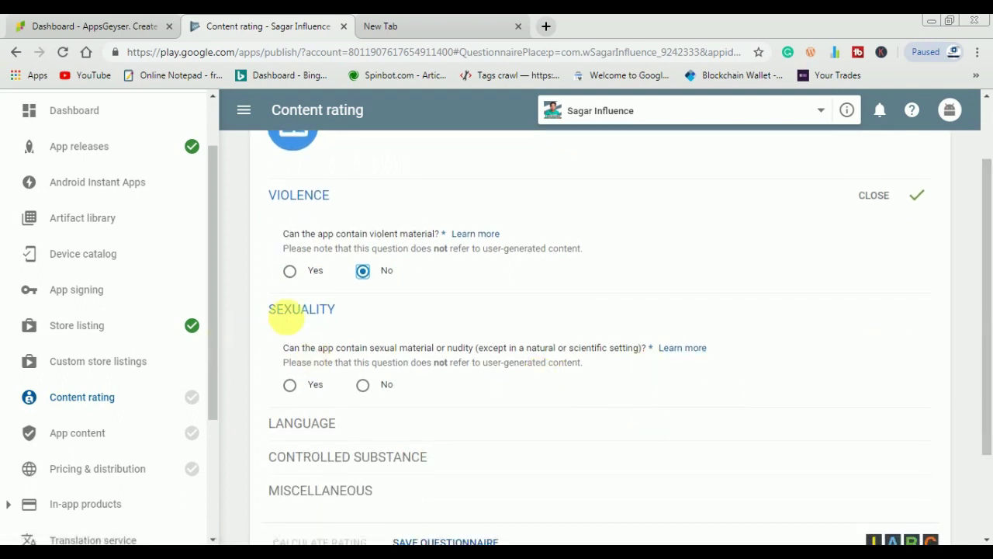
pyautogui.click(363, 385)
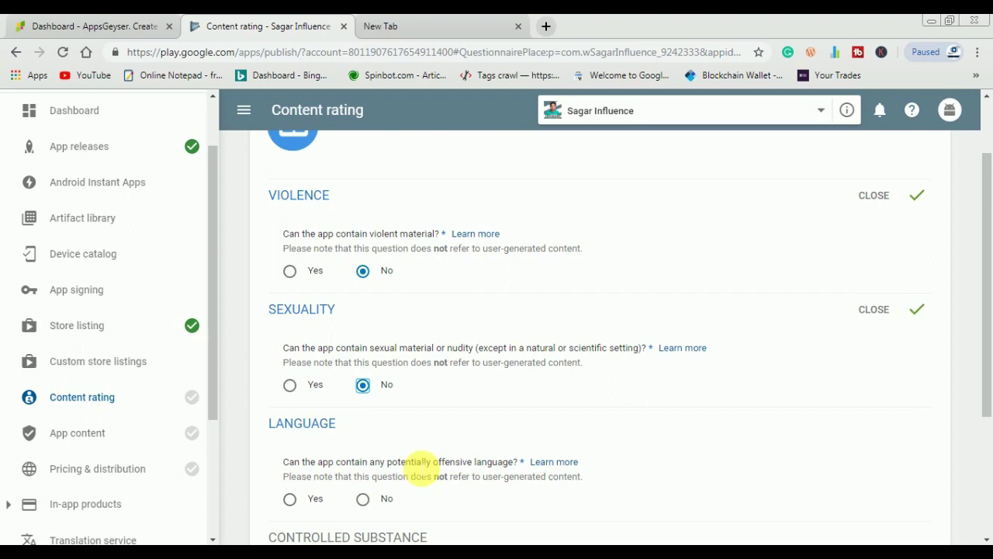
pyautogui.click(363, 499)
pyautogui.moveTo(987, 321); pyautogui.dragTo(986, 436)
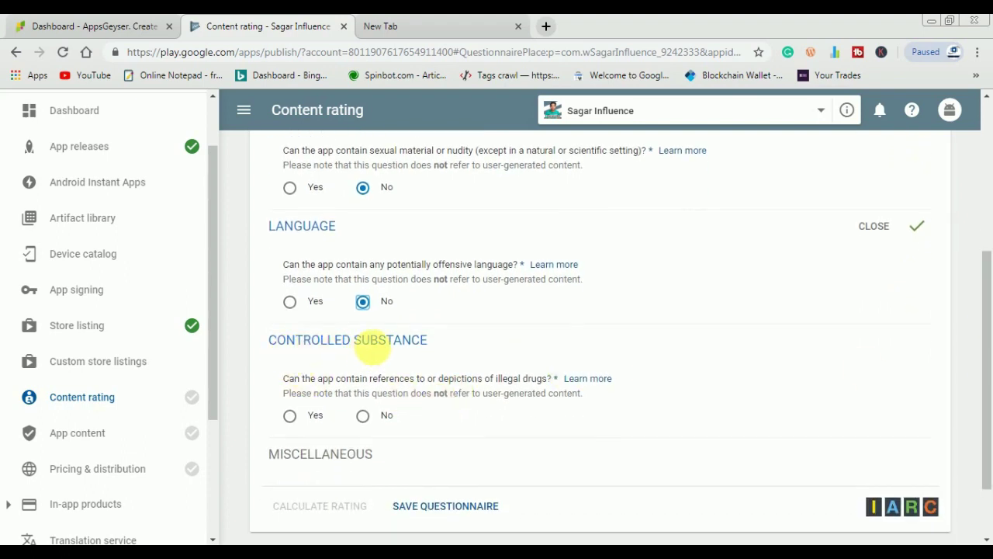
# Answer No to illegal drugs, user interaction, location sharing and digital purchases questions
pyautogui.click(363, 415)
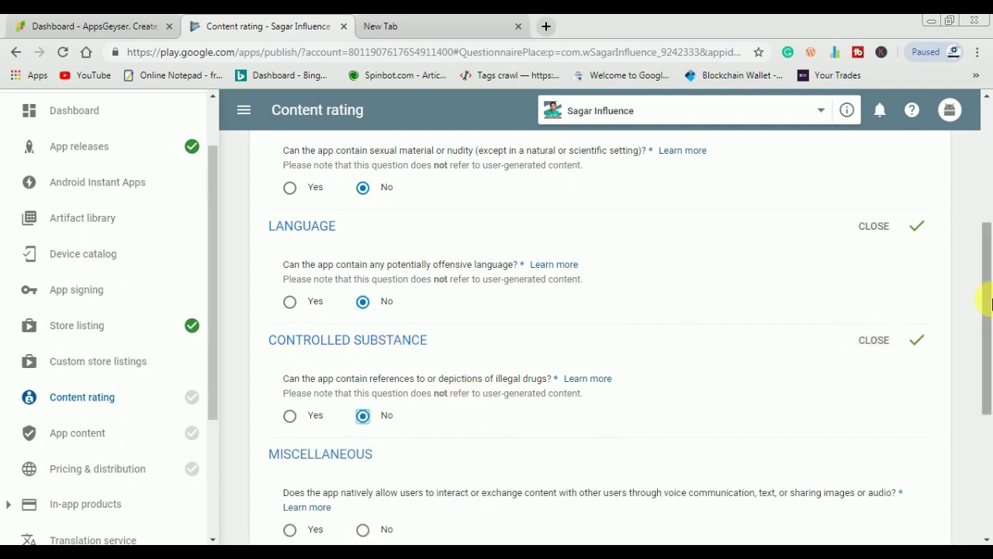
pyautogui.moveTo(987, 298); pyautogui.dragTo(989, 378)
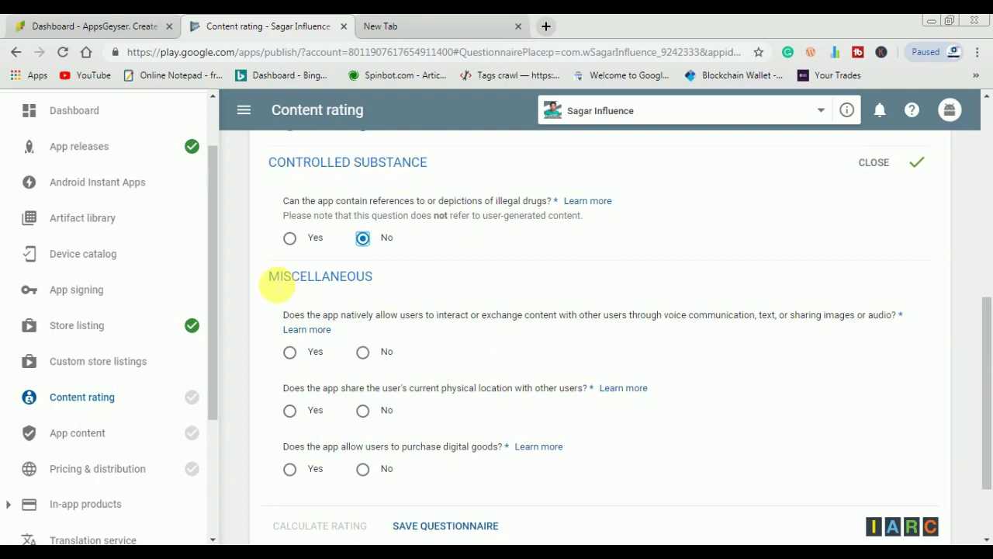
pyautogui.click(363, 353)
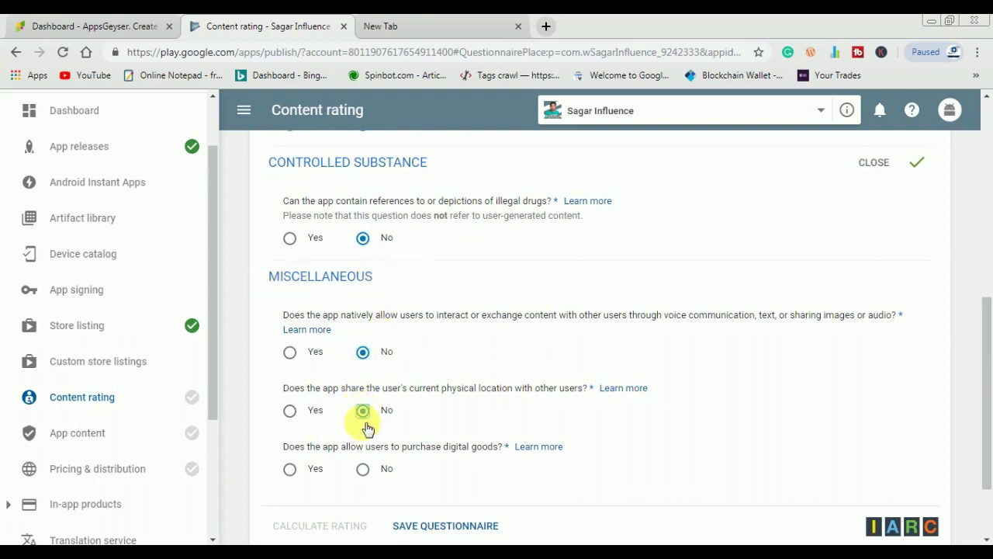
pyautogui.click(364, 411)
pyautogui.click(363, 469)
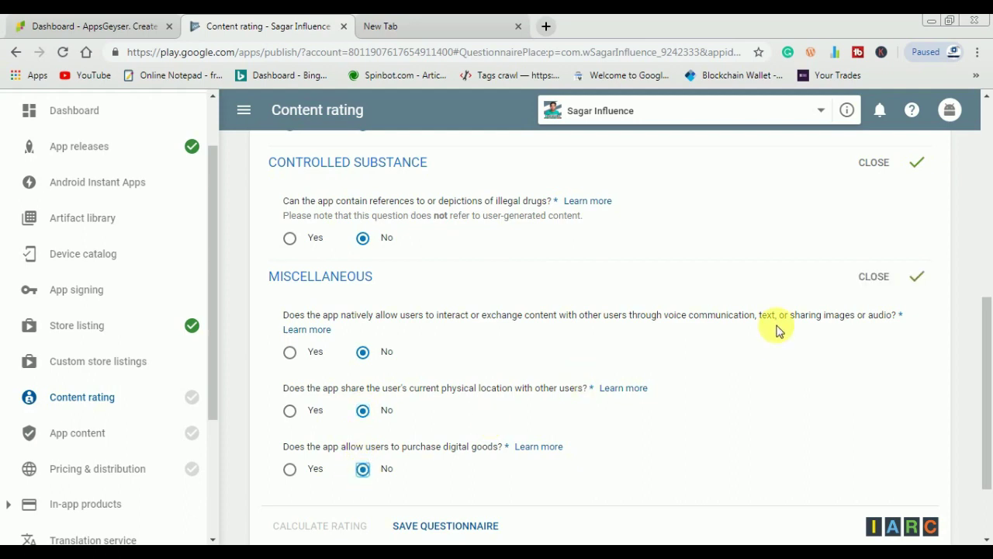
pyautogui.moveTo(985, 348); pyautogui.dragTo(986, 390)
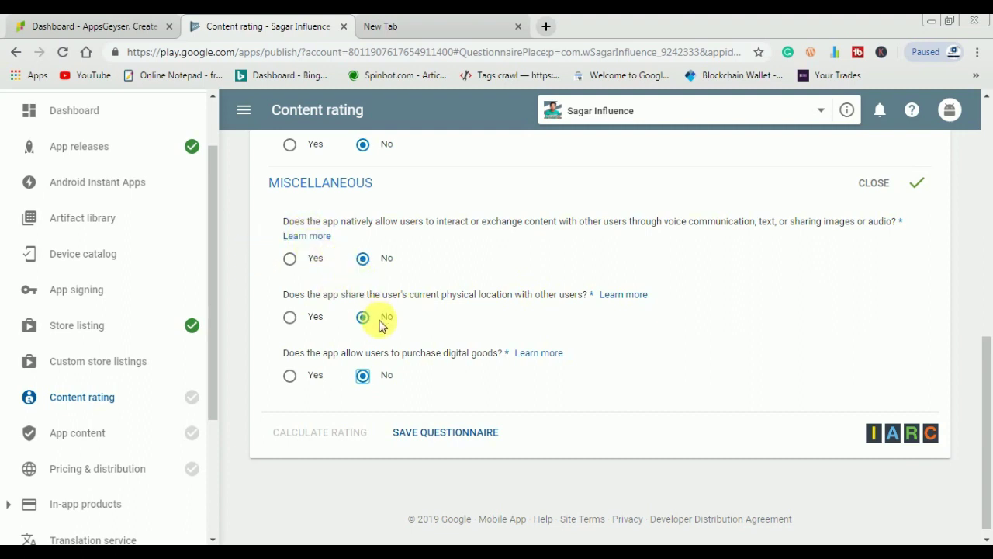
# Save the questionnaire and apply the rating: ESRB Everyone, PEGI 3, USK All ages, Rated 3+
pyautogui.click(430, 435)
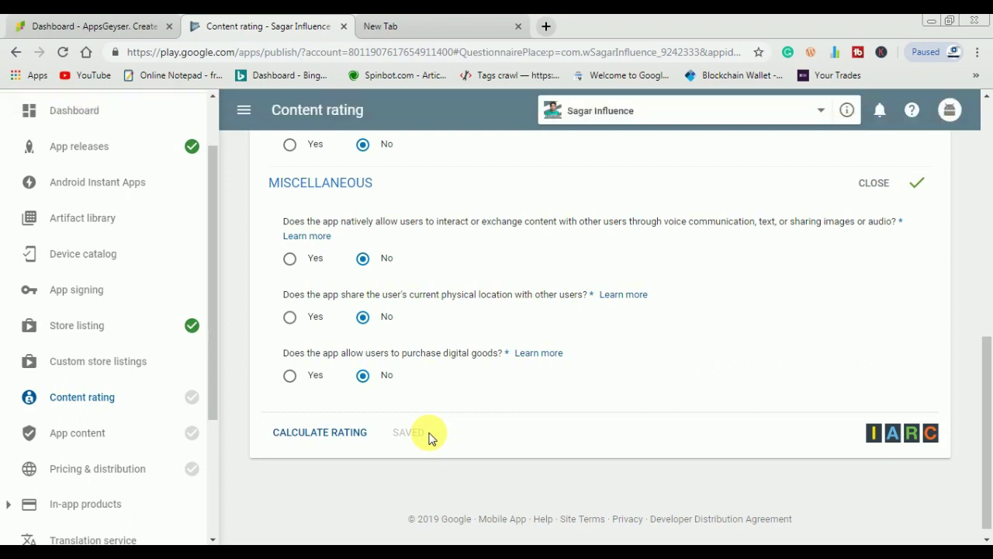
pyautogui.click(310, 435)
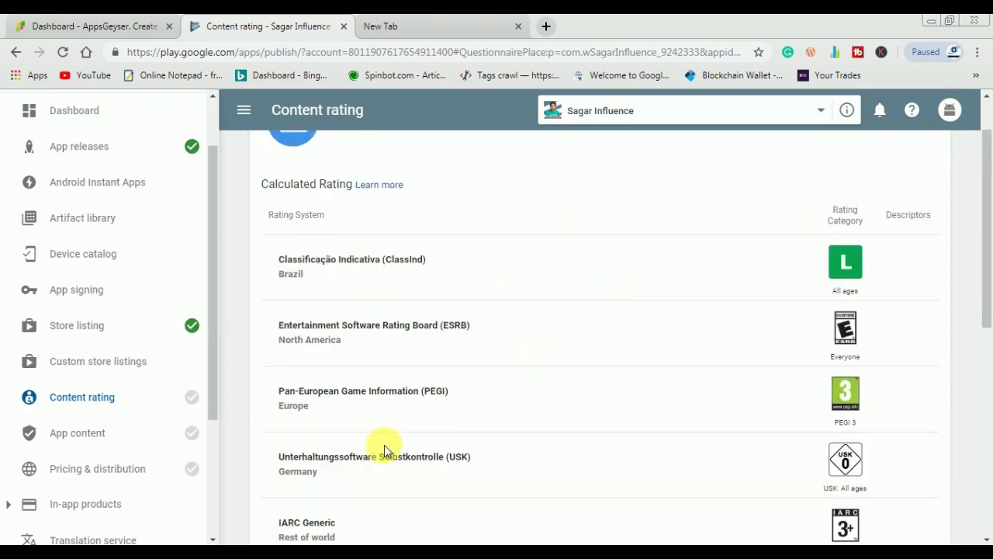
pyautogui.moveTo(986, 300); pyautogui.dragTo(990, 485)
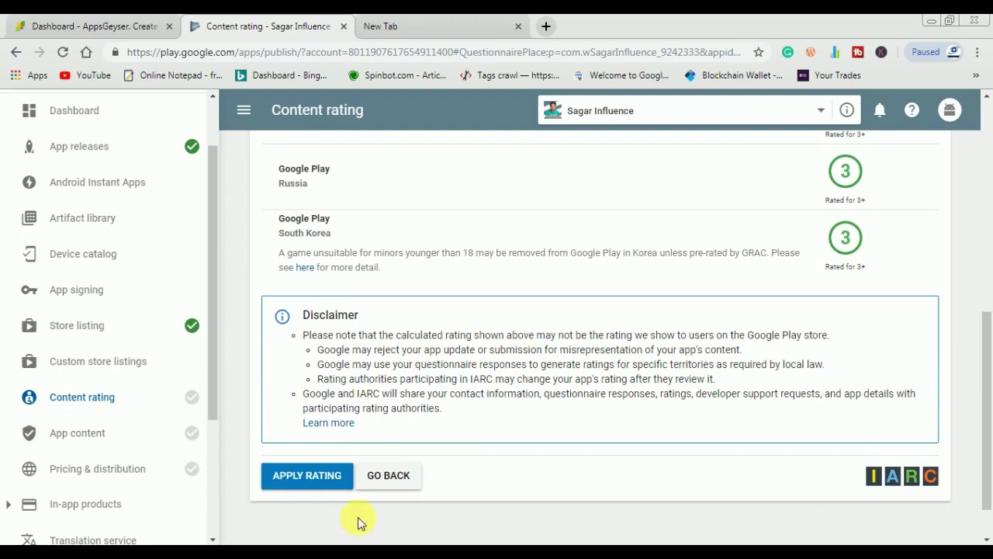
pyautogui.click(316, 485)
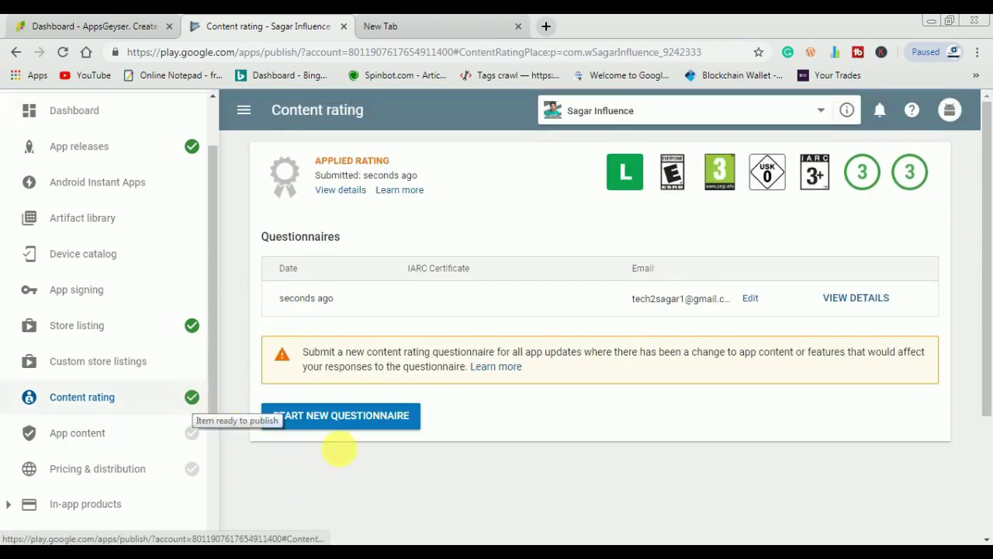
# Make the app available in all 149 countries under Pricing & distribution
pyautogui.click(182, 434)
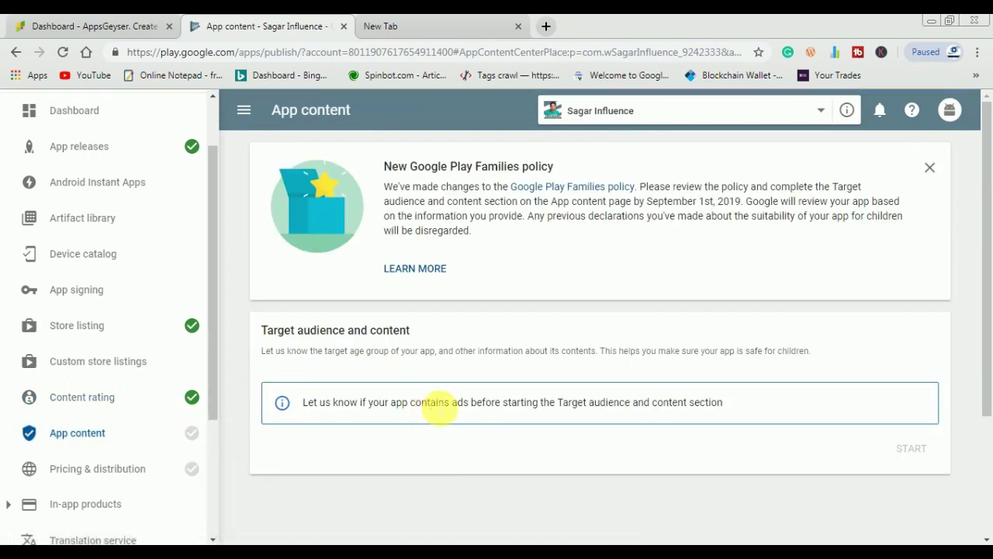
pyautogui.click(192, 469)
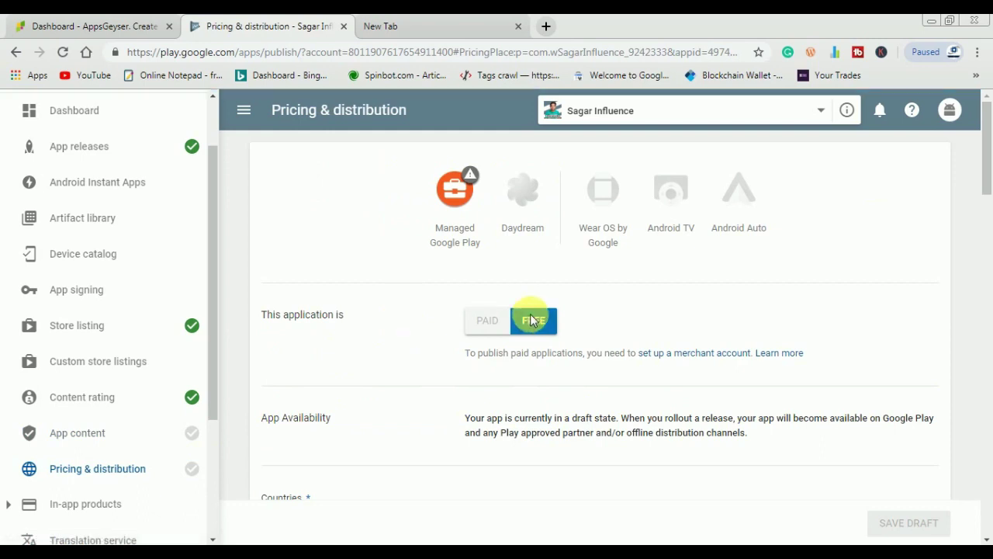
pyautogui.moveTo(989, 194); pyautogui.dragTo(989, 260)
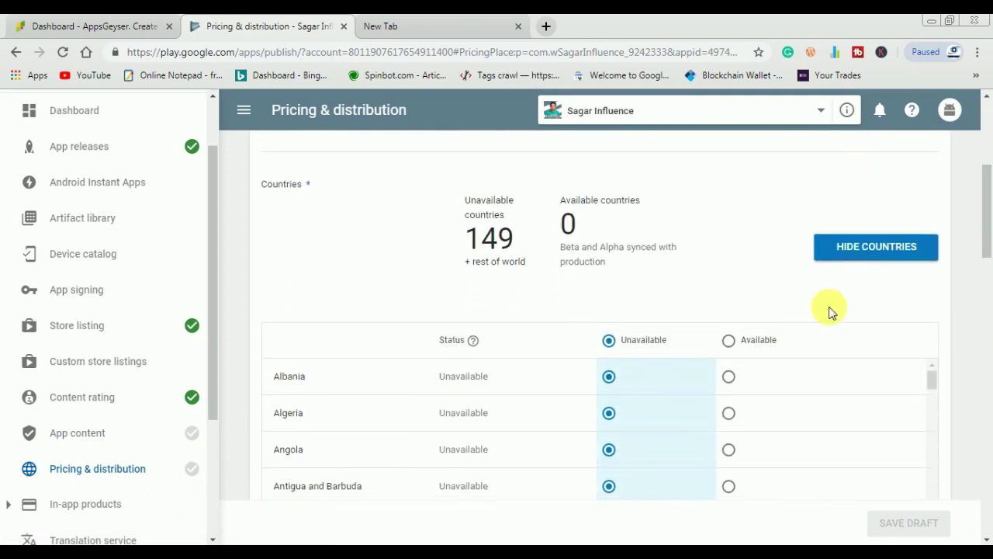
pyautogui.click(730, 341)
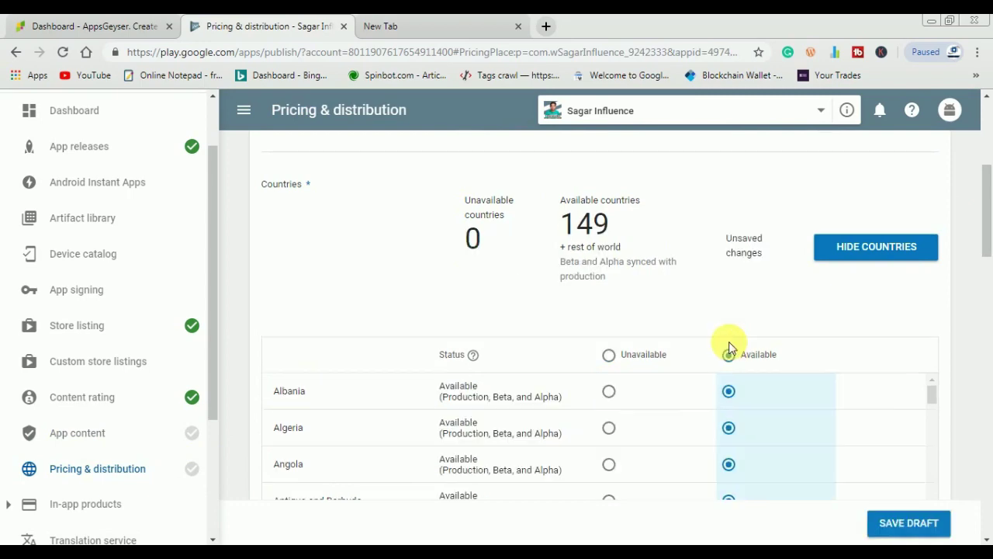
# Declare that the app contains ads and acknowledge the US export laws
pyautogui.moveTo(990, 208); pyautogui.dragTo(990, 301)
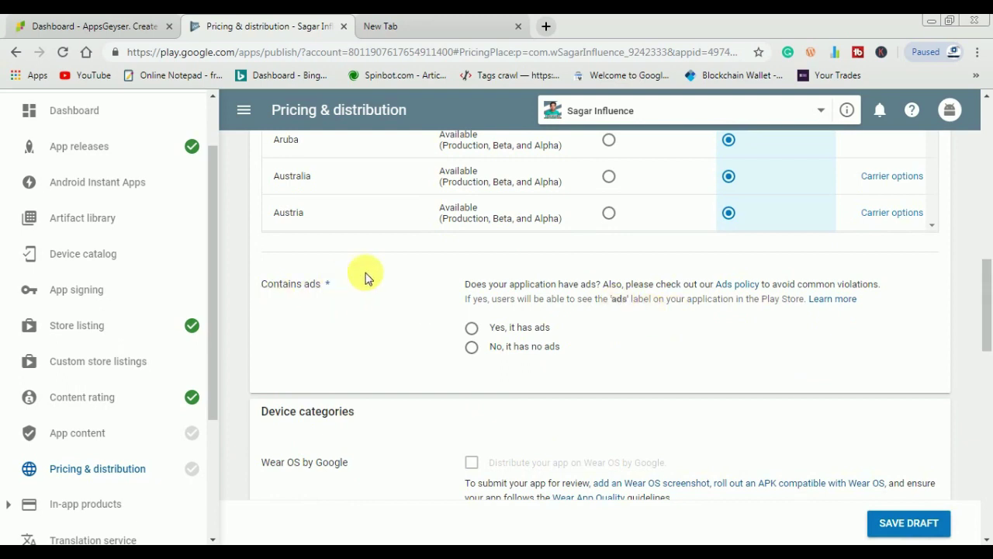
pyautogui.click(474, 329)
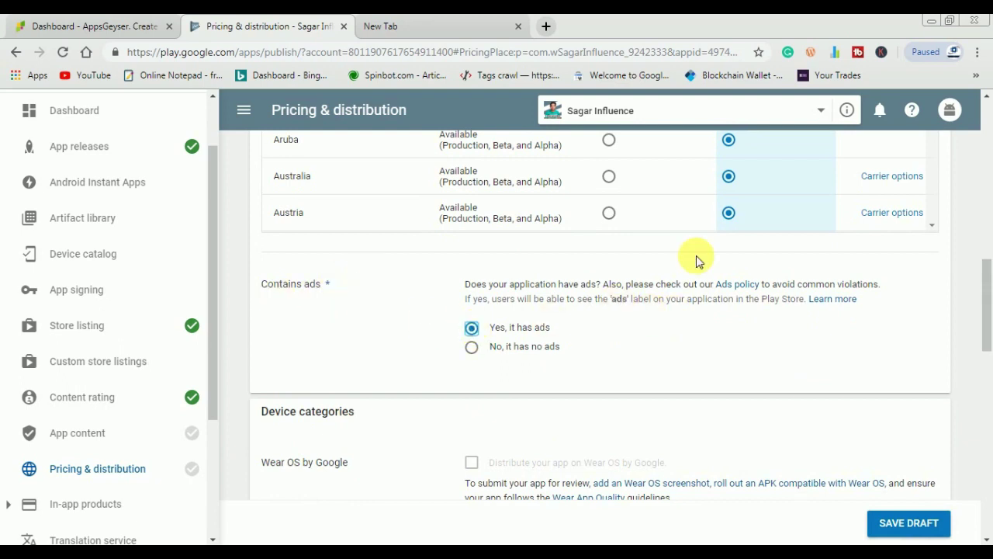
pyautogui.moveTo(984, 311); pyautogui.dragTo(990, 490)
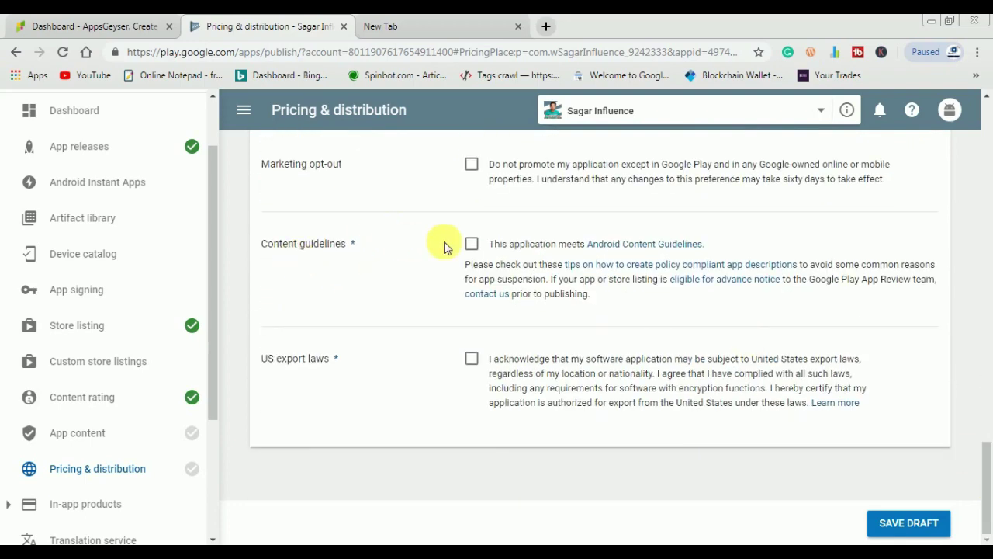
pyautogui.click(471, 362)
pyautogui.moveTo(985, 454); pyautogui.dragTo(987, 423)
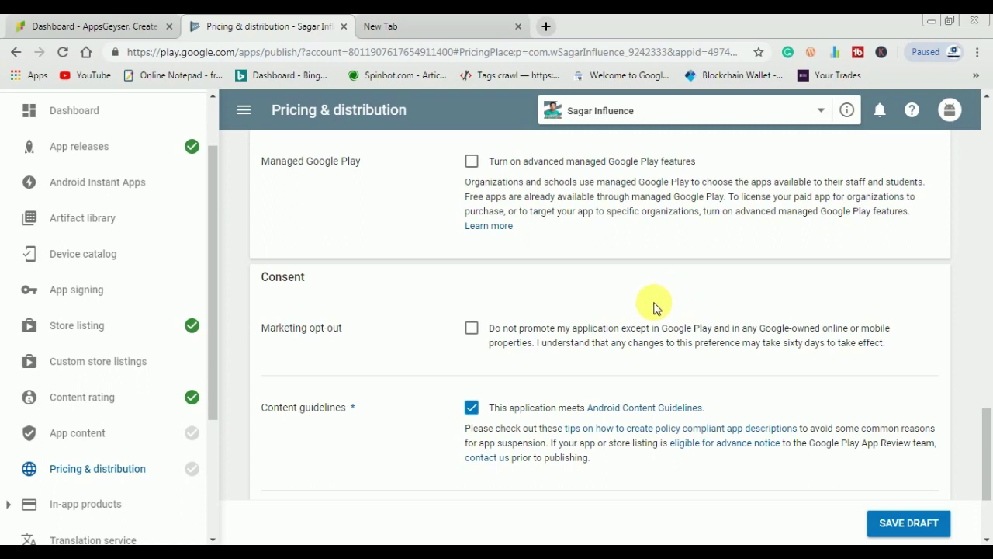
# Save the pricing and distribution draft and go back to App content
pyautogui.click(882, 523)
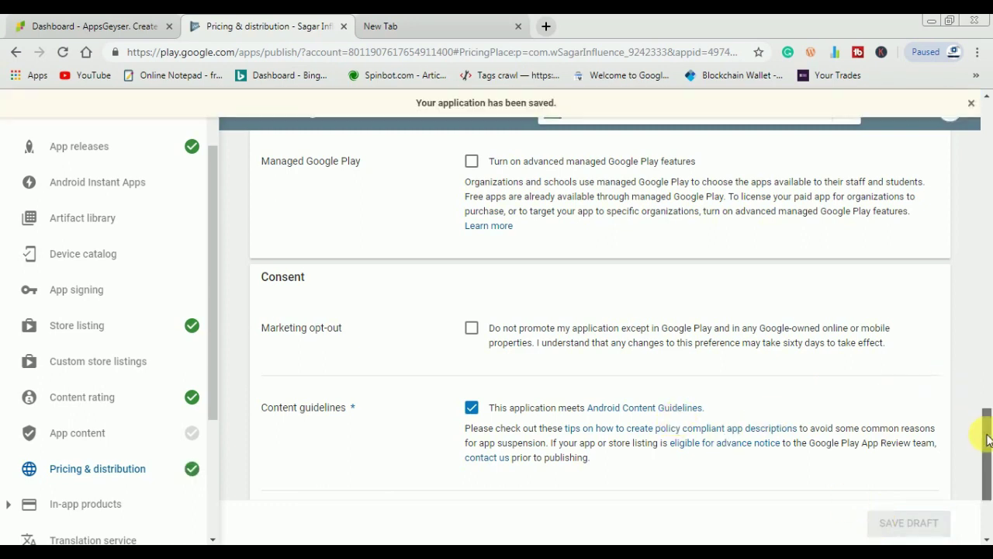
pyautogui.scroll(-1, 987, 446)
pyautogui.scroll(-1, 987, 447)
pyautogui.moveTo(989, 450); pyautogui.dragTo(890, 235)
pyautogui.scroll(-10, 890, 235)
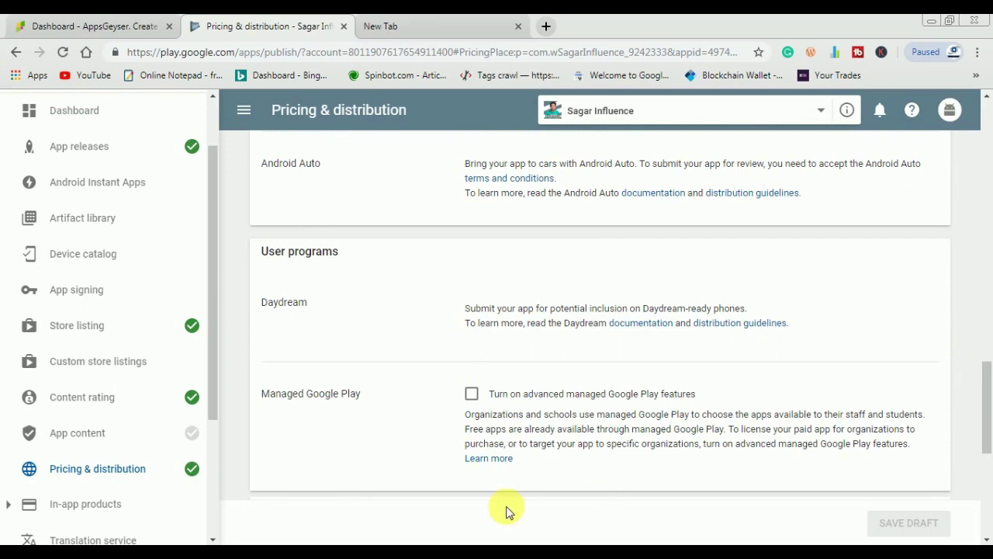
pyautogui.click(156, 432)
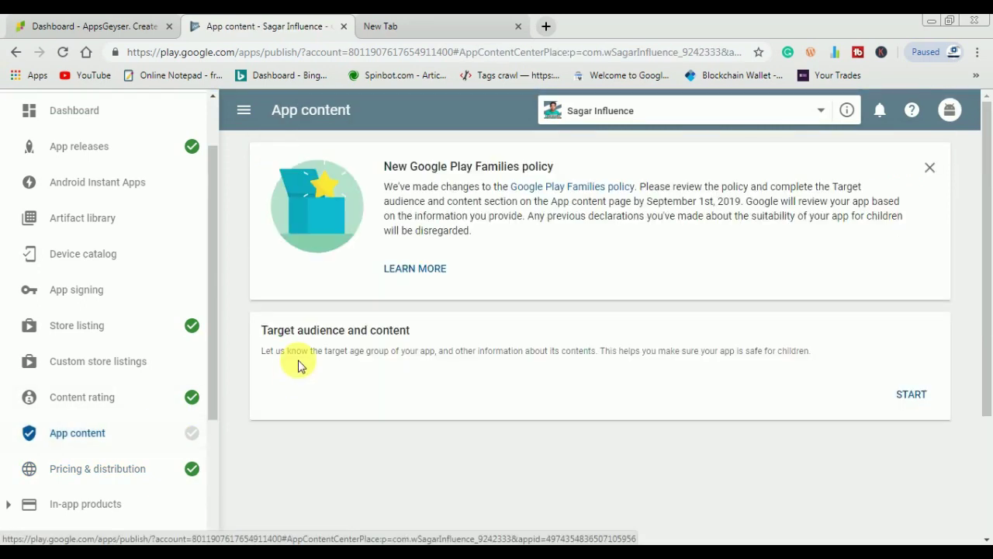
# Start Target audience and content and tick all six age groups, 0-5 through 18+
pyautogui.click(909, 394)
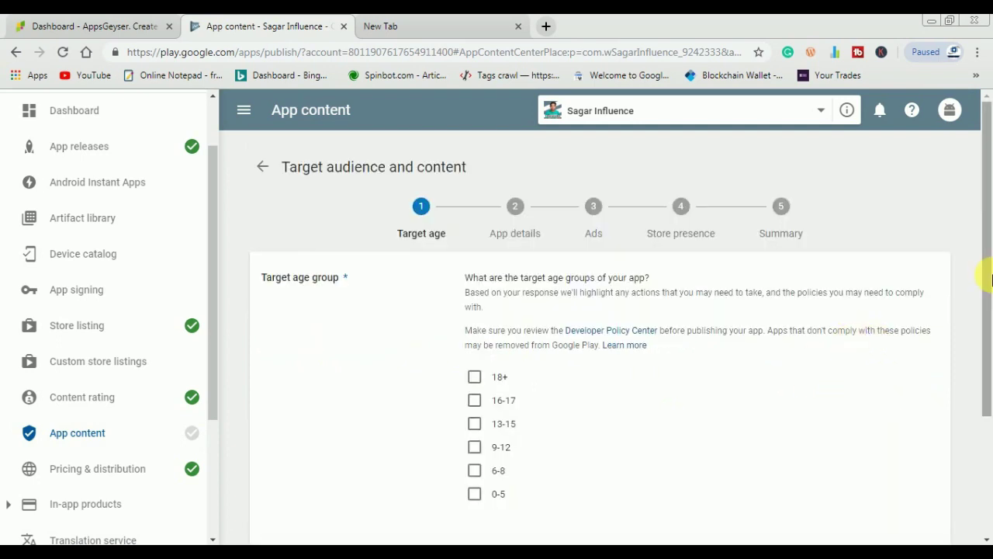
pyautogui.moveTo(991, 279); pyautogui.dragTo(984, 337)
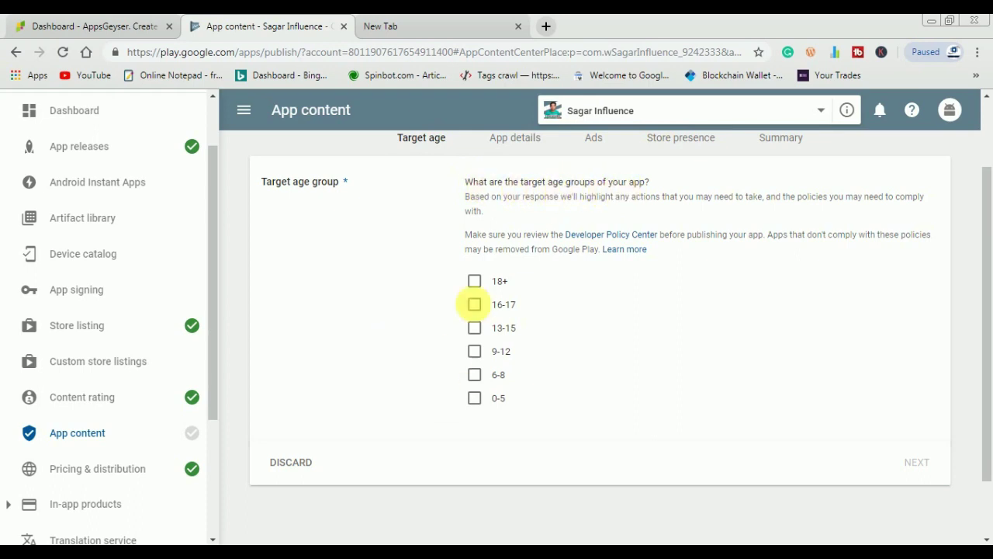
pyautogui.click(475, 398)
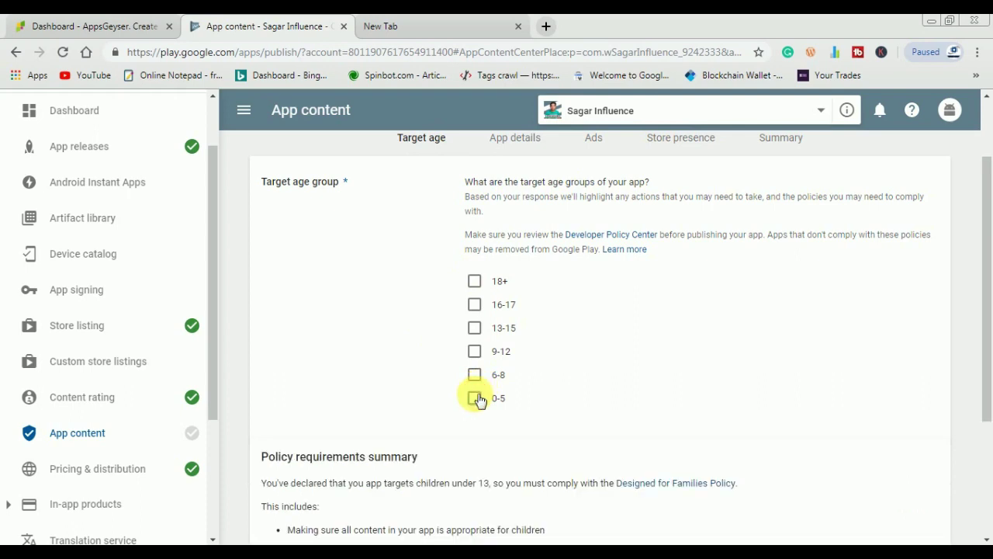
pyautogui.click(473, 377)
pyautogui.click(473, 353)
pyautogui.click(475, 327)
pyautogui.click(475, 305)
pyautogui.click(475, 283)
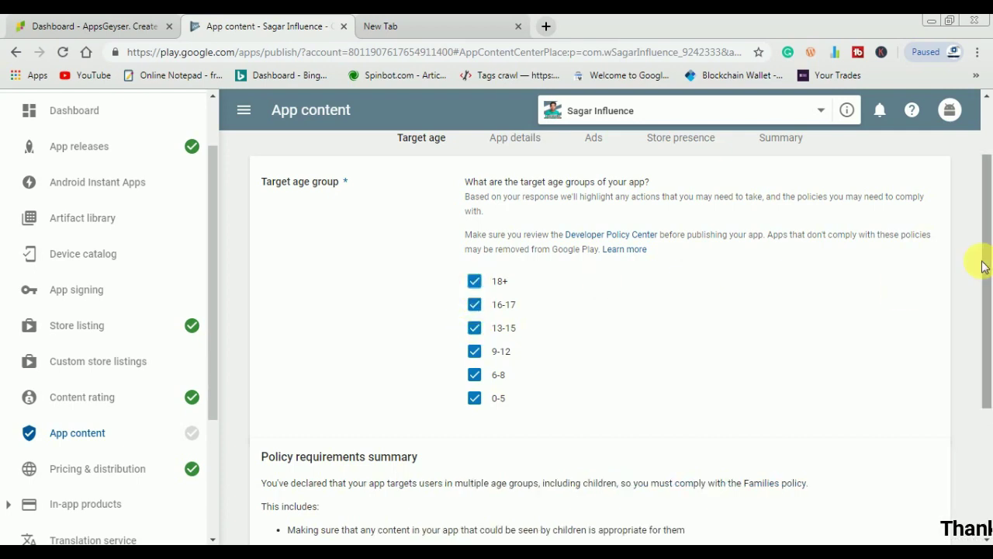
# Continue and confirm that the audience includes children under 13
pyautogui.moveTo(985, 260); pyautogui.dragTo(987, 392)
pyautogui.click(921, 441)
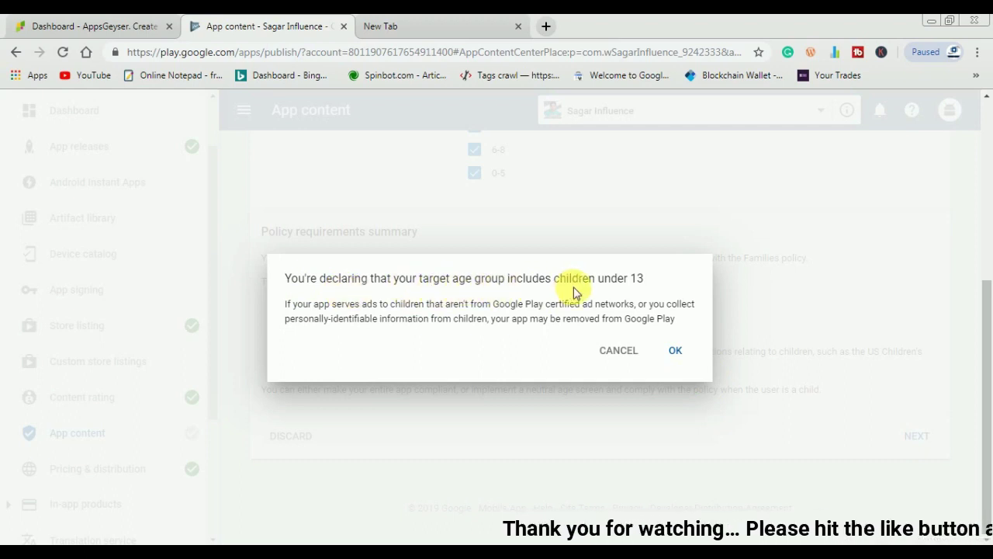
pyautogui.click(676, 352)
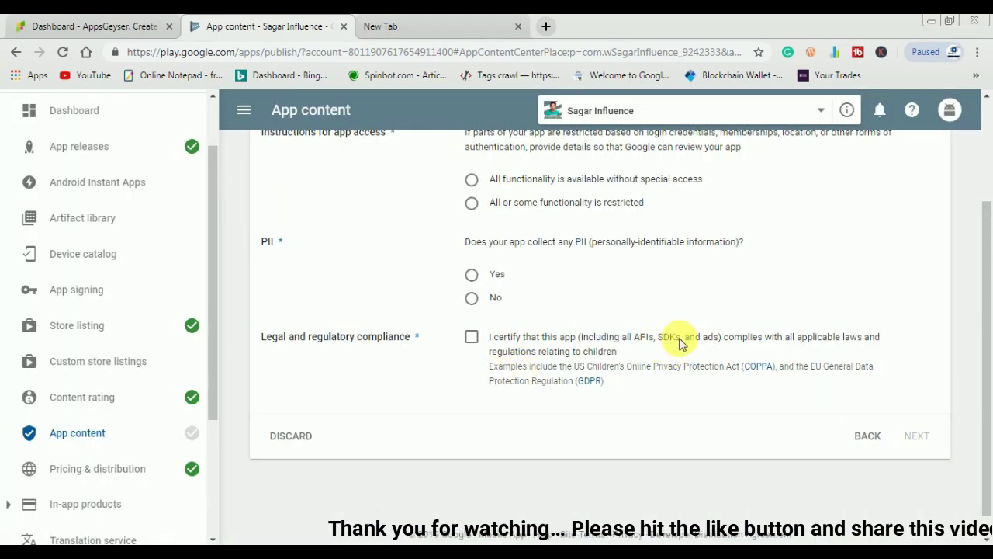
# Declare no special access needed, PII collected, and children's-law compliance, then continue to Ads
pyautogui.moveTo(983, 310); pyautogui.dragTo(982, 271)
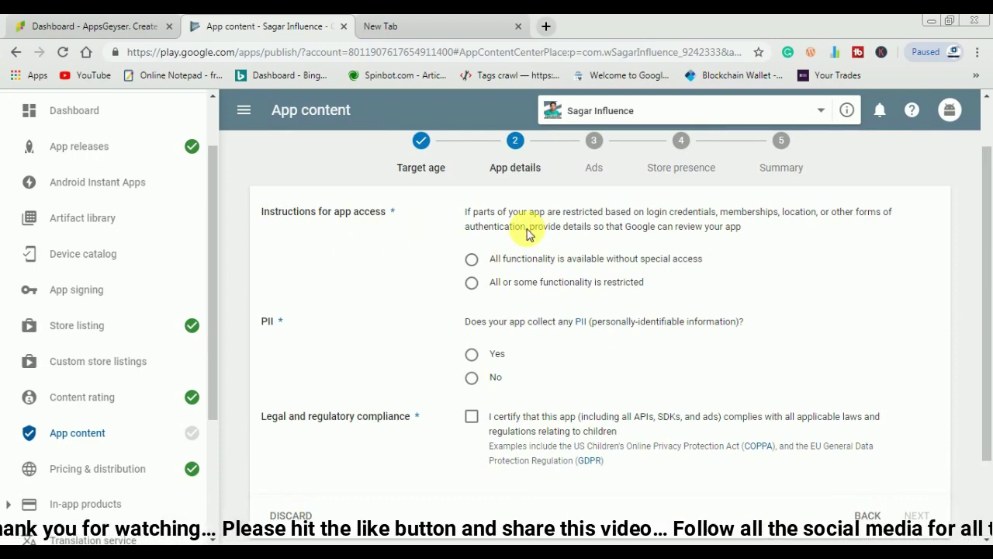
pyautogui.click(473, 261)
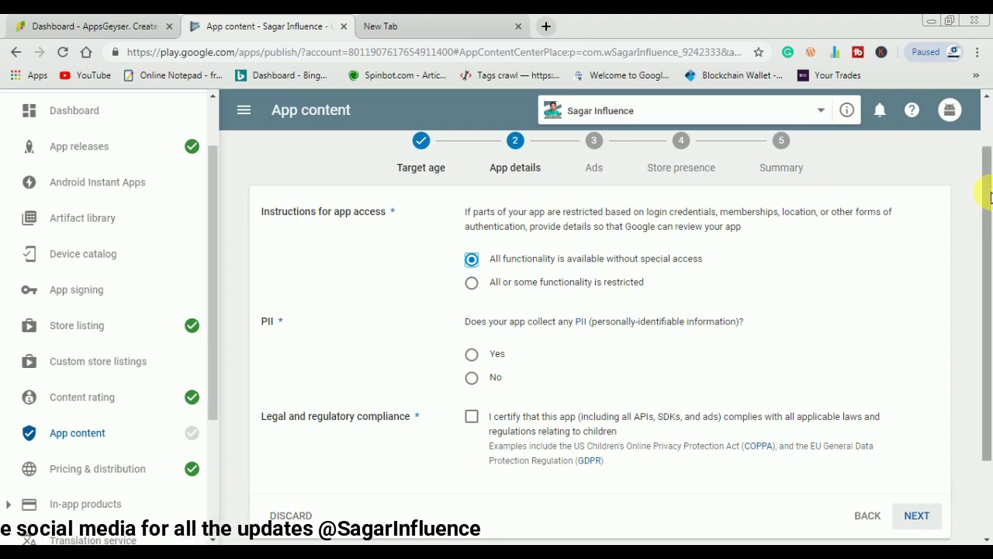
pyautogui.moveTo(986, 207); pyautogui.dragTo(990, 237)
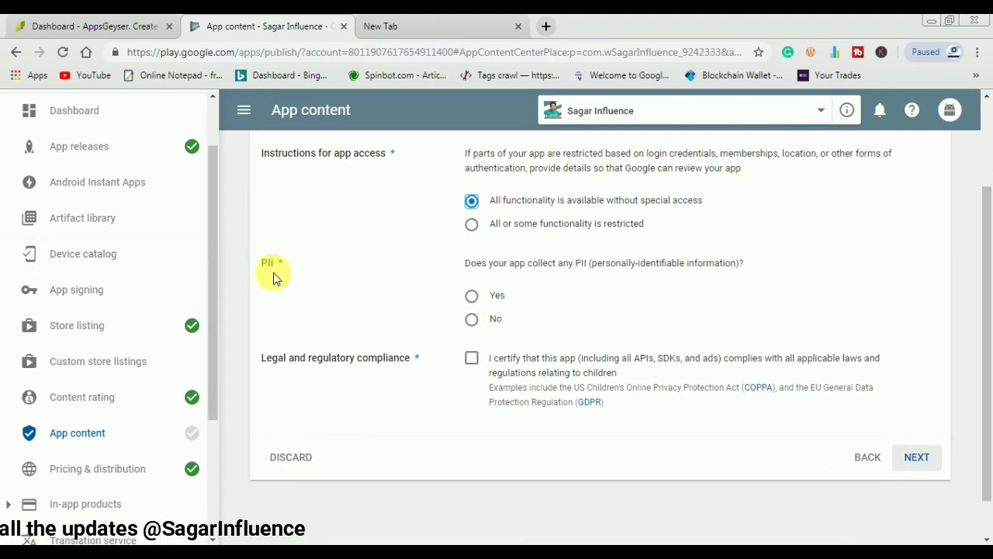
pyautogui.click(472, 297)
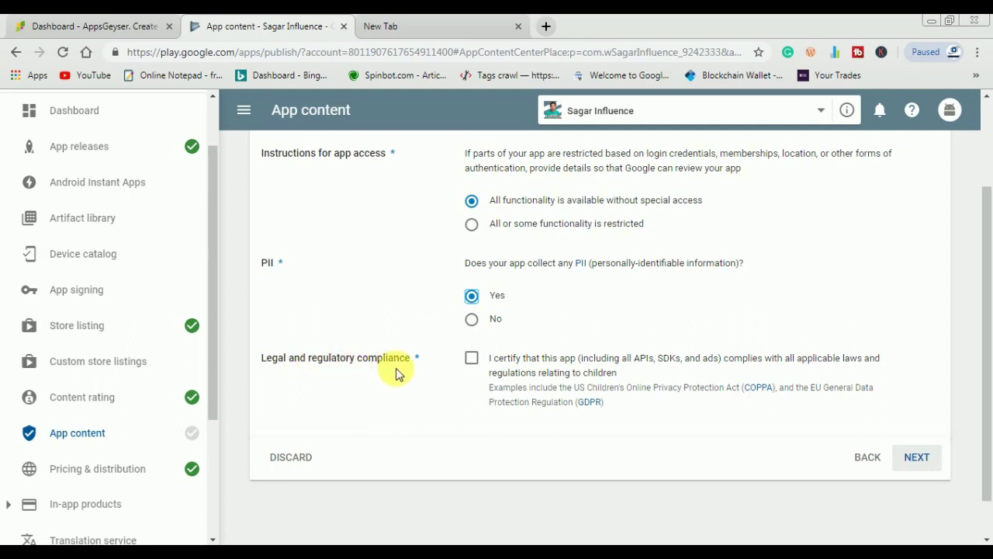
pyautogui.click(469, 359)
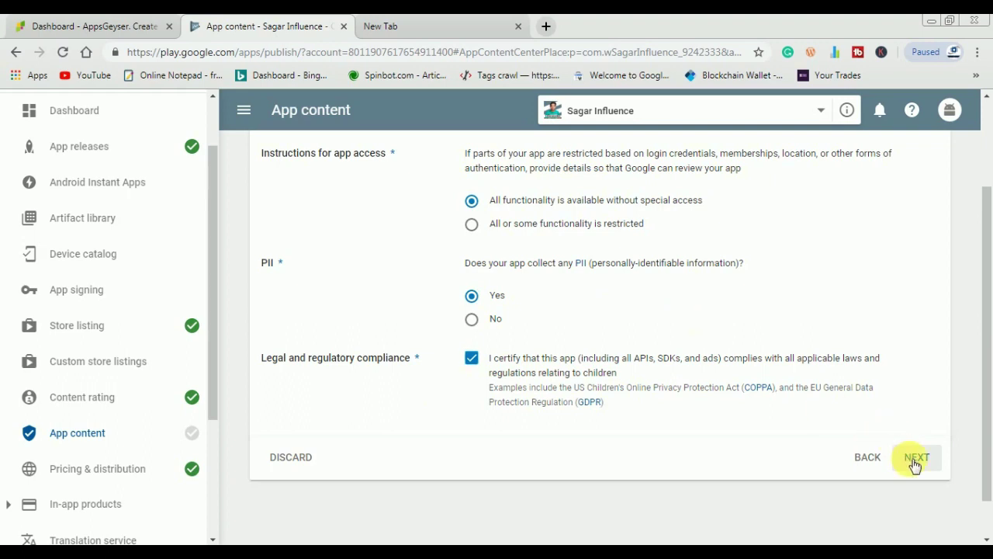
pyautogui.click(916, 459)
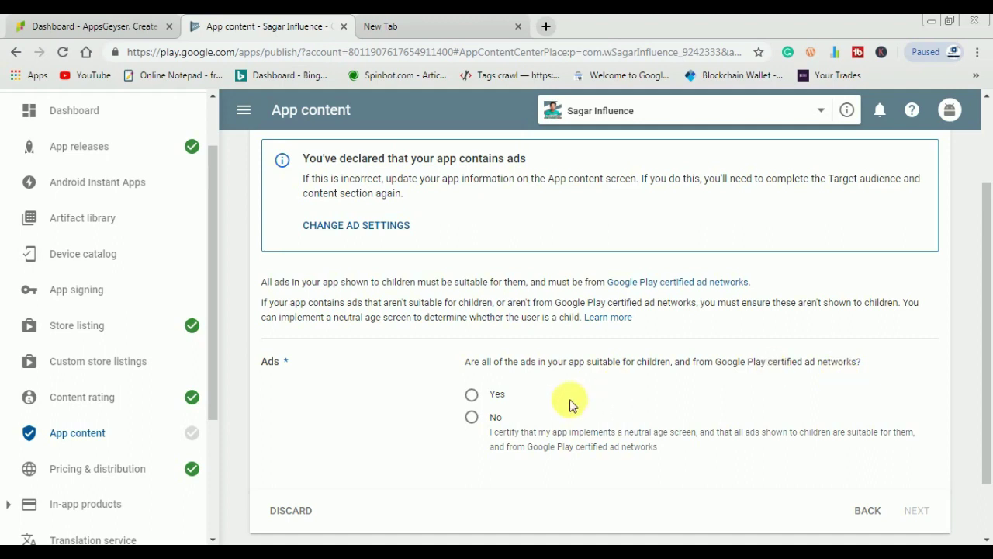
# Answer Yes that all ads suit children and continue to Store presence
pyautogui.click(472, 397)
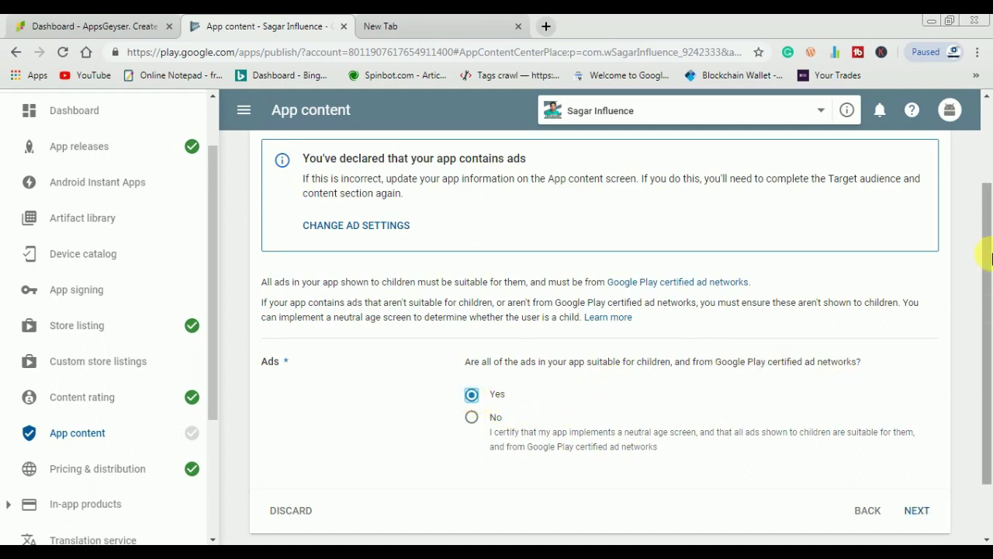
pyautogui.moveTo(991, 256); pyautogui.dragTo(991, 291)
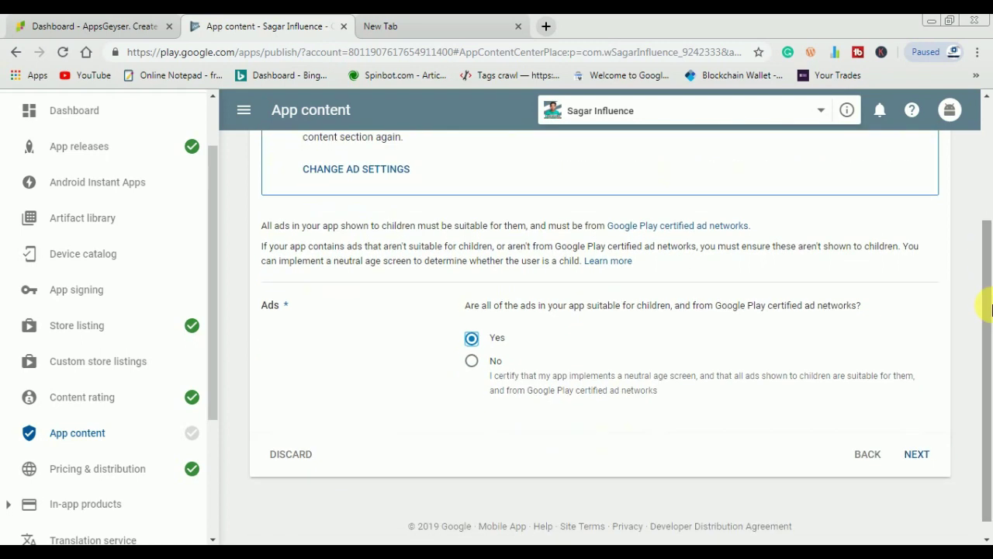
pyautogui.click(912, 454)
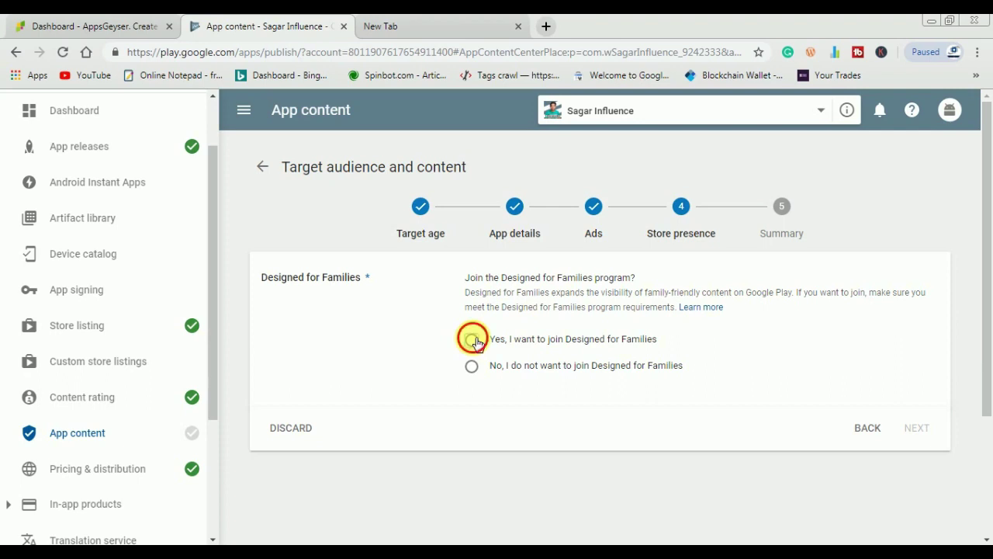
# Opt in to Designed for Families with the Education category and continue to the summary
pyautogui.click(472, 339)
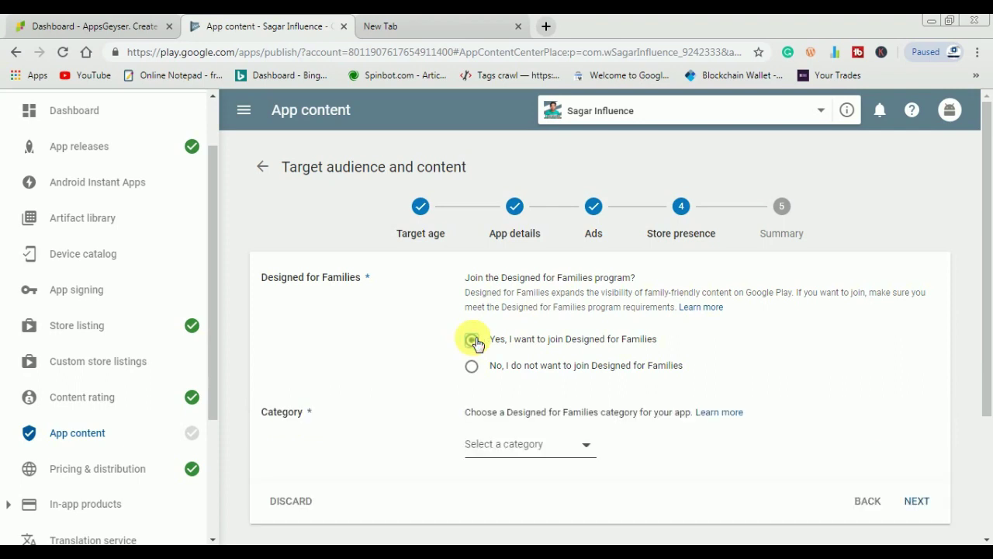
pyautogui.click(526, 449)
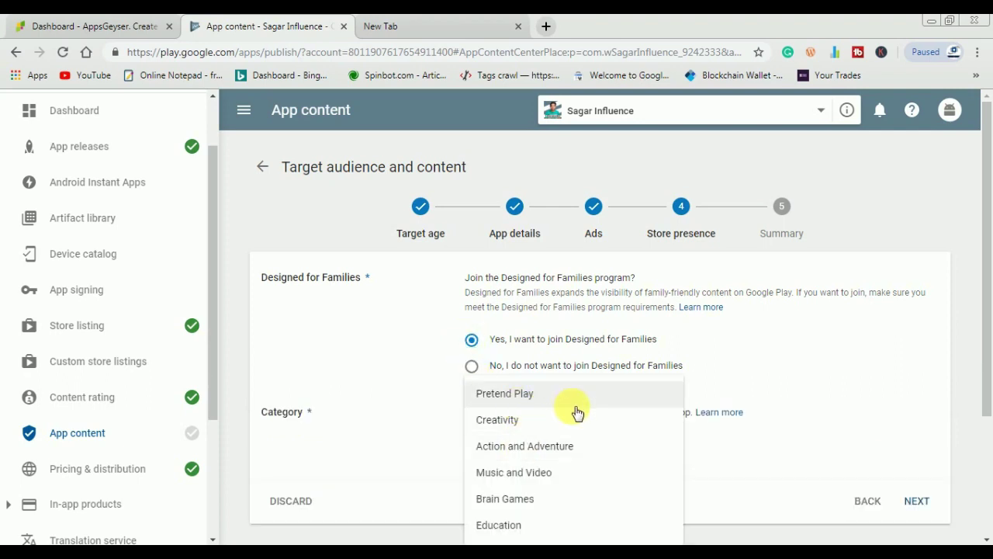
pyautogui.moveTo(987, 337); pyautogui.dragTo(989, 371)
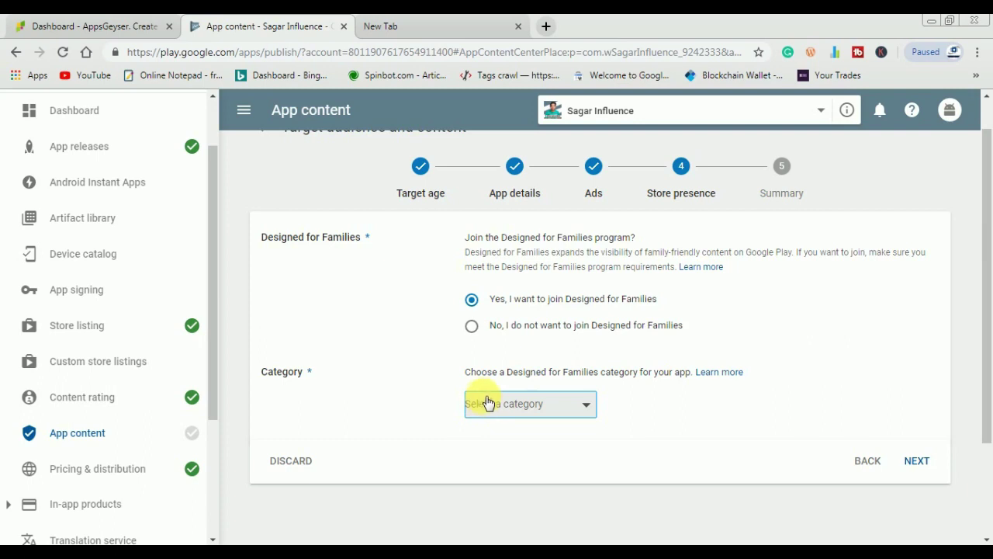
pyautogui.click(488, 399)
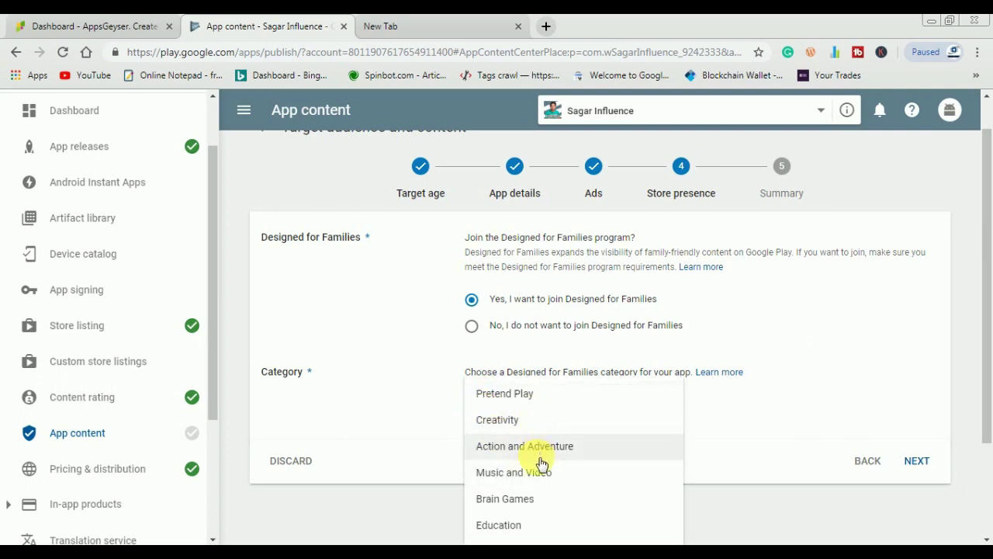
pyautogui.click(537, 526)
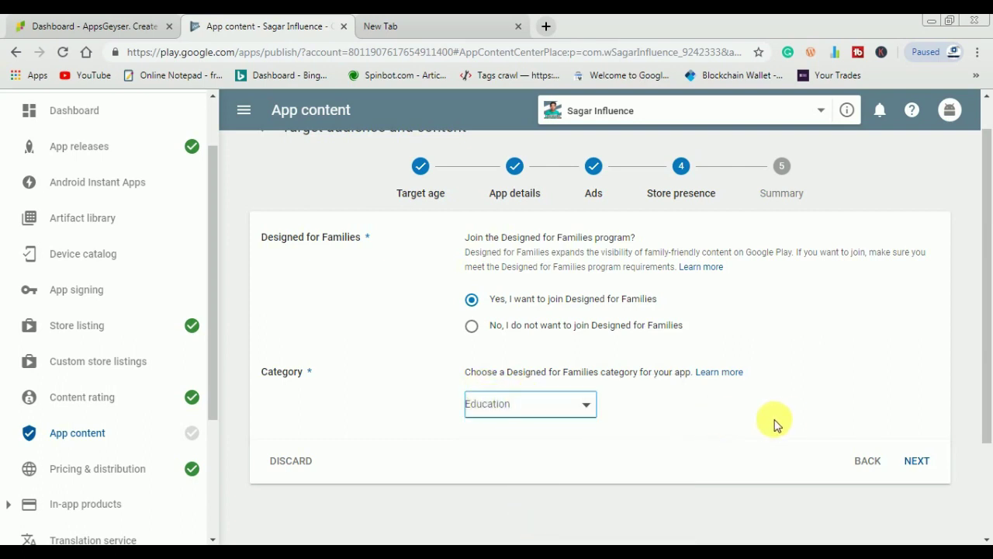
pyautogui.click(920, 462)
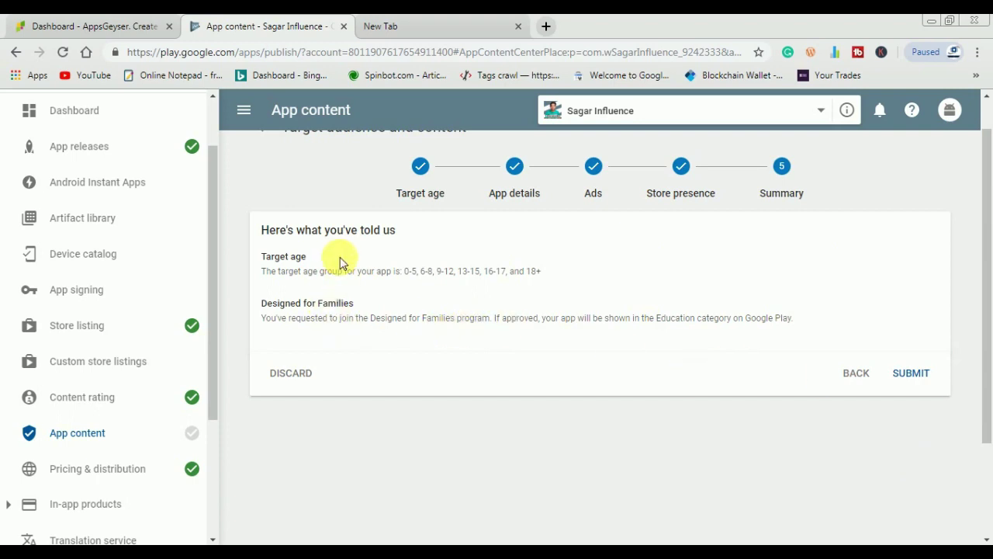
# Submit the target audience declaration and go to the App releases overview
pyautogui.click(909, 374)
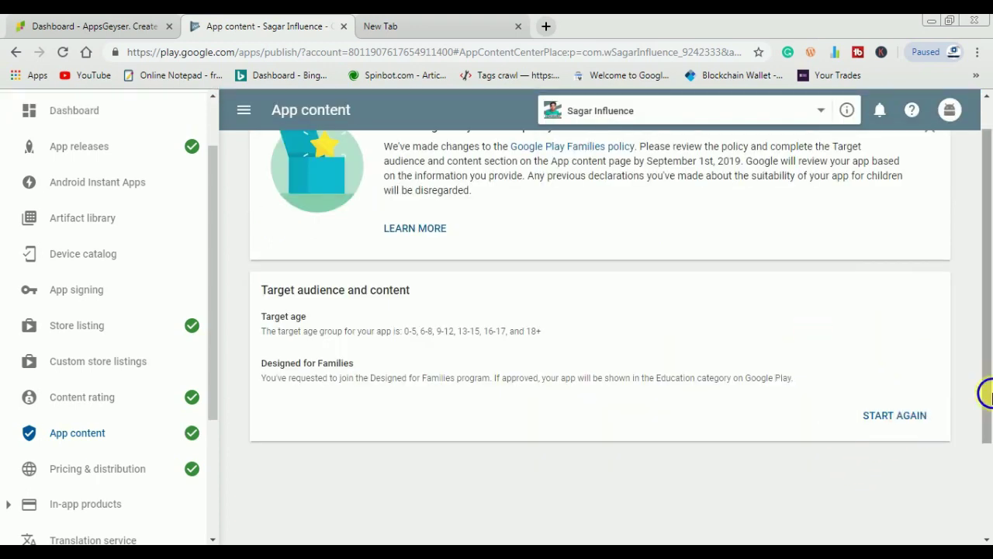
pyautogui.rightClick(986, 368)
pyautogui.click(965, 393)
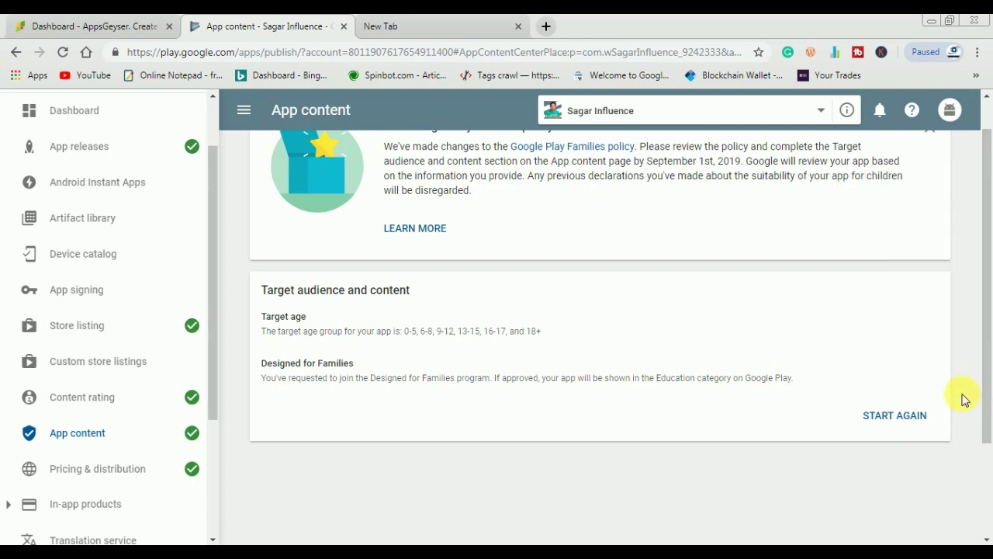
pyautogui.moveTo(982, 390); pyautogui.dragTo(987, 363)
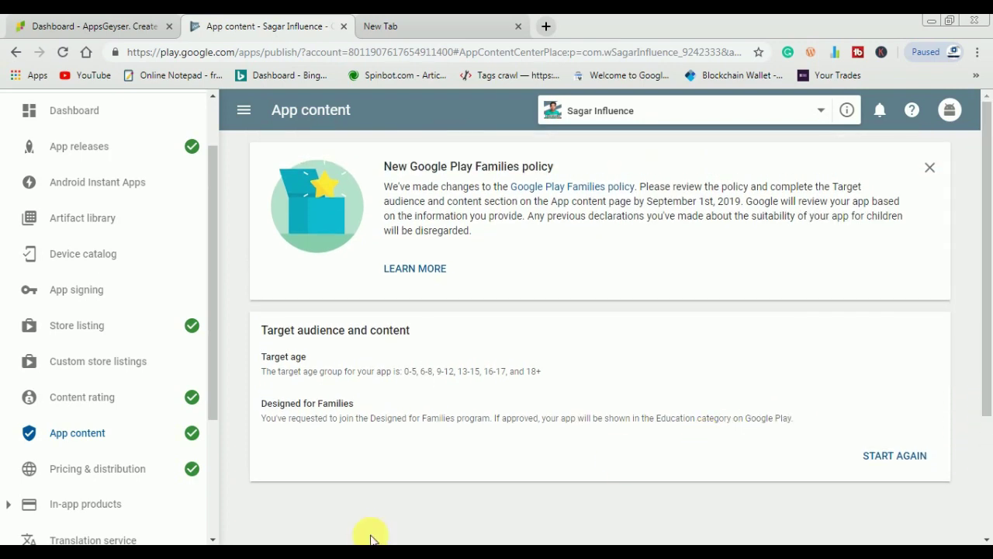
pyautogui.click(88, 157)
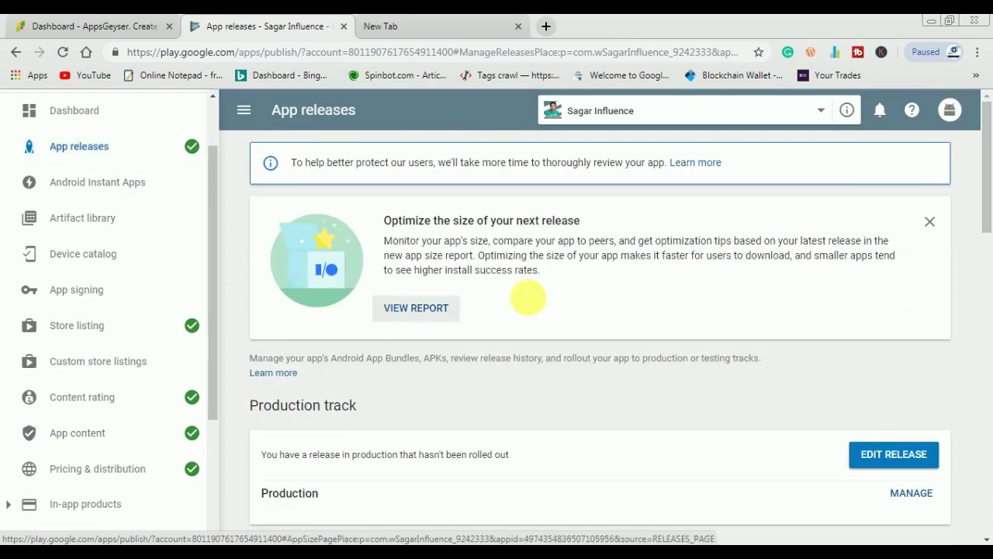
# Open the Production track and edit its unrolled release
pyautogui.moveTo(986, 178); pyautogui.dragTo(989, 250)
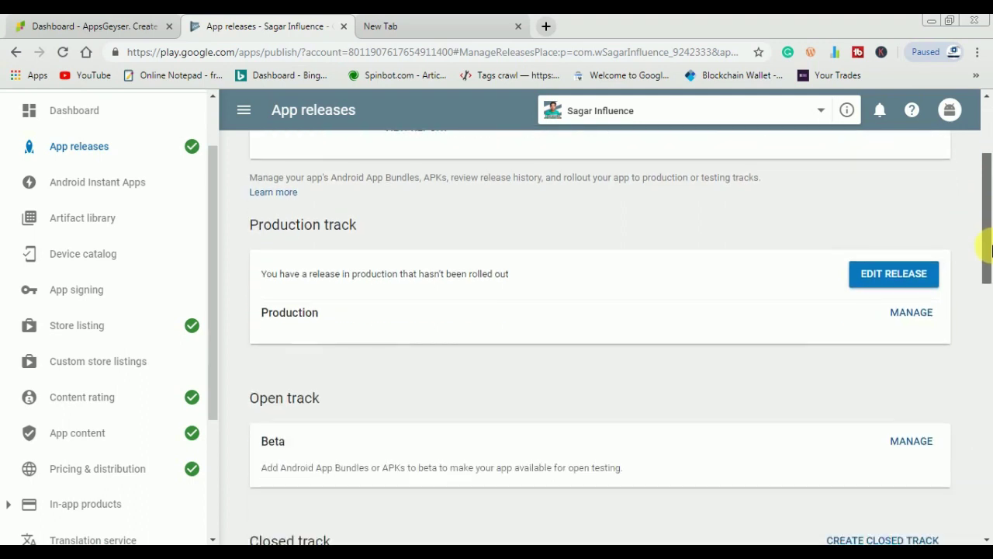
pyautogui.scroll(-1, 982, 249)
pyautogui.click(900, 275)
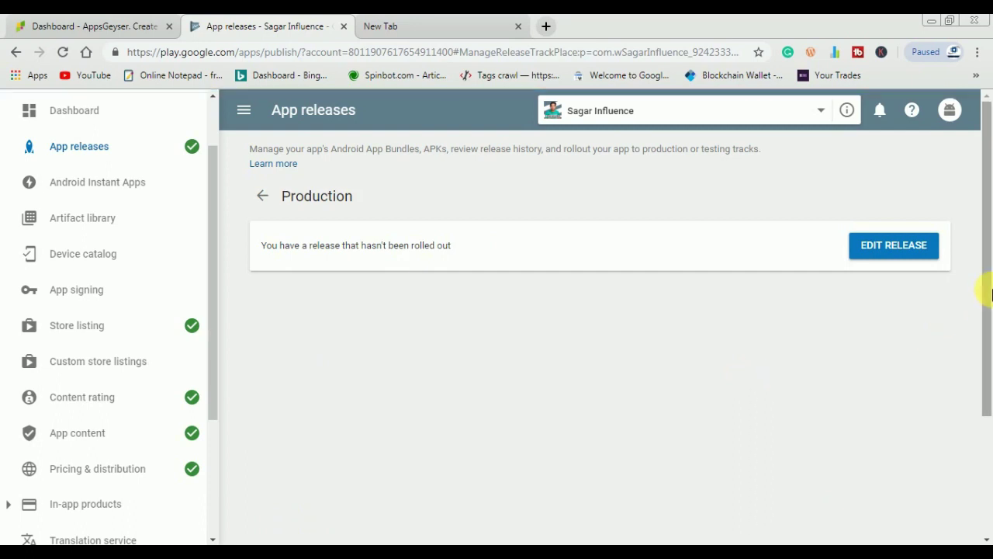
pyautogui.moveTo(987, 293); pyautogui.dragTo(984, 368)
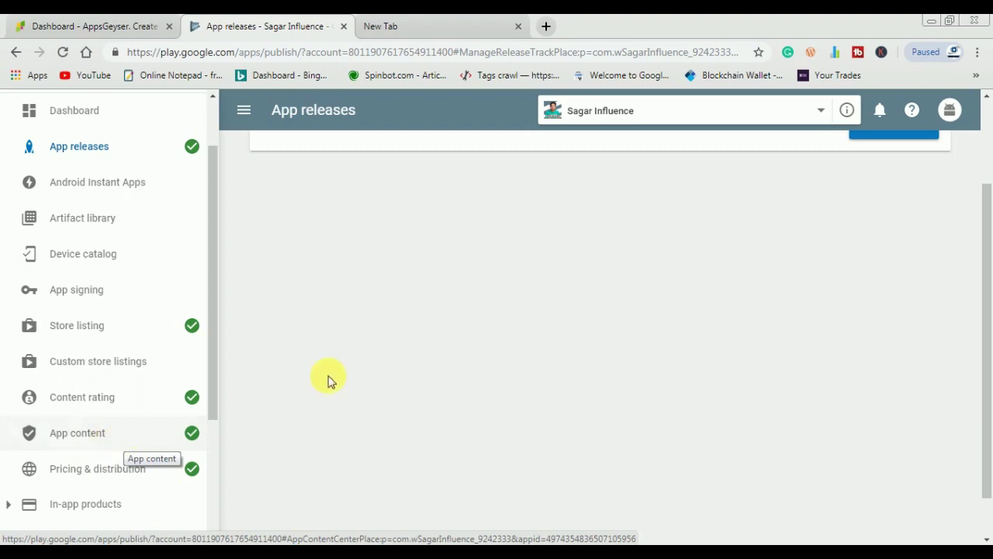
pyautogui.moveTo(986, 399); pyautogui.dragTo(985, 322)
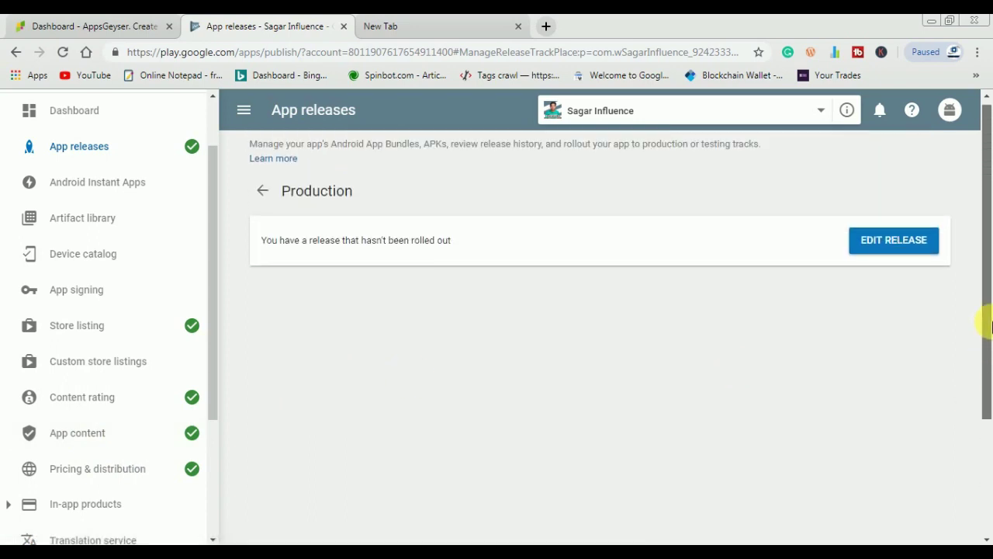
pyautogui.click(882, 242)
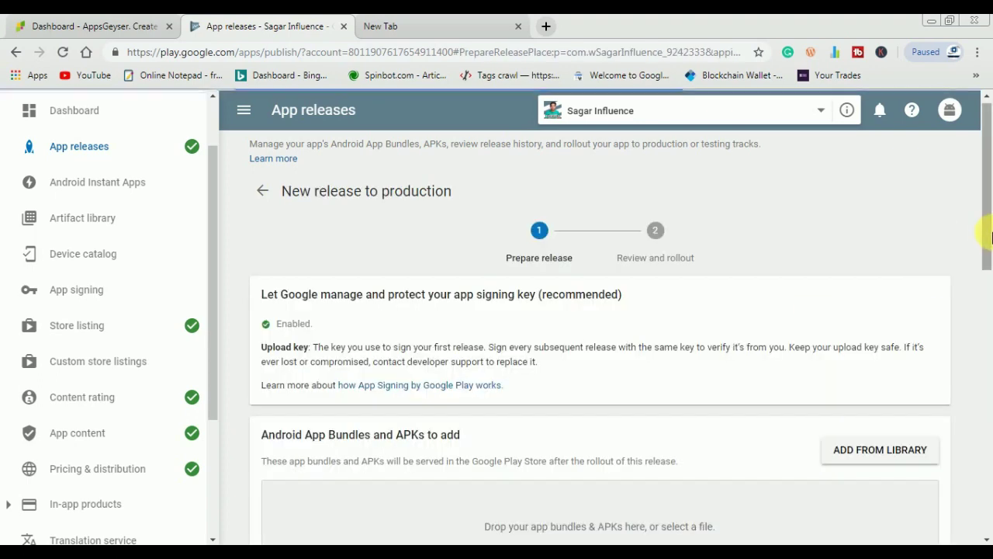
# Review release 1.0 and confirm its full rollout to production
pyautogui.moveTo(987, 237); pyautogui.dragTo(988, 495)
pyautogui.click(918, 491)
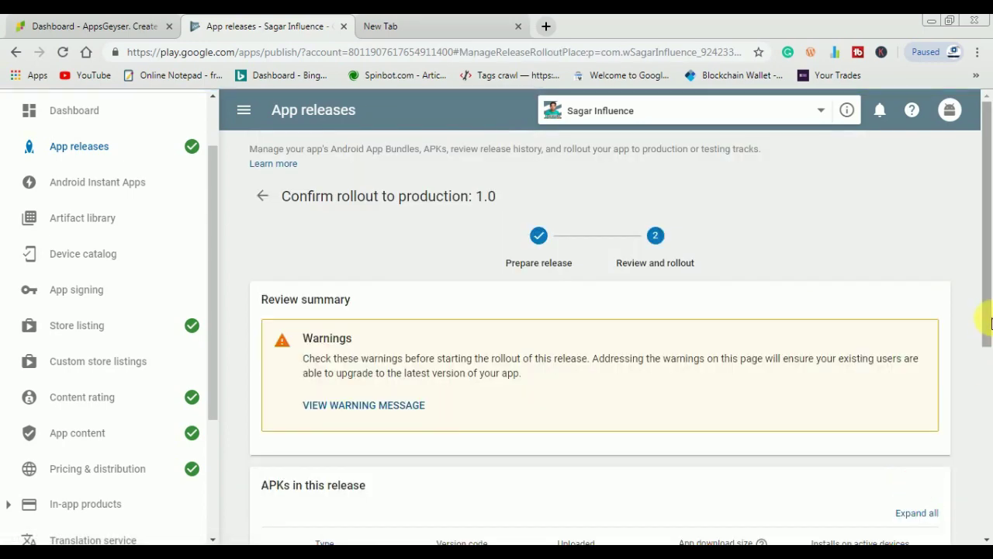
pyautogui.moveTo(986, 411); pyautogui.dragTo(988, 505)
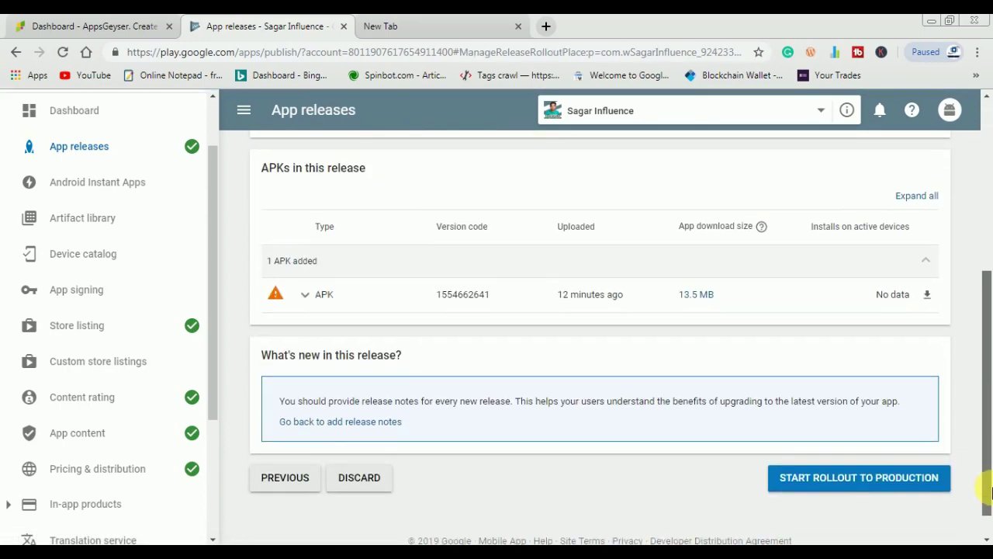
pyautogui.click(797, 466)
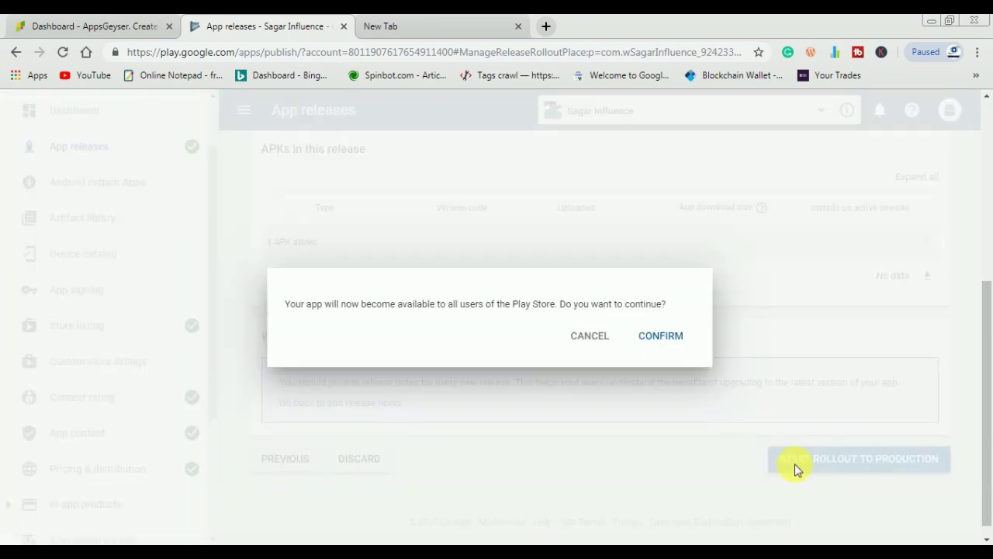
pyautogui.click(661, 336)
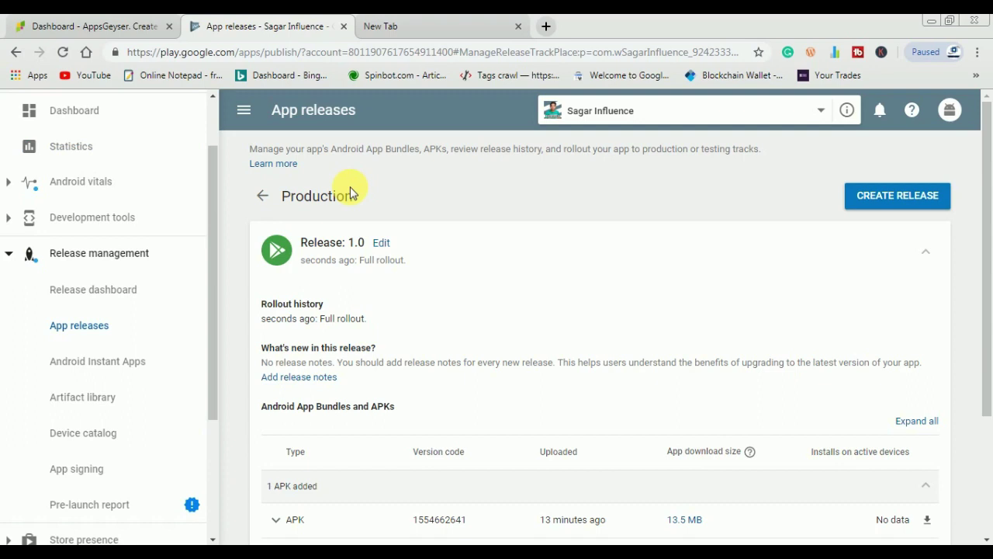
pyautogui.moveTo(986, 237); pyautogui.dragTo(989, 311)
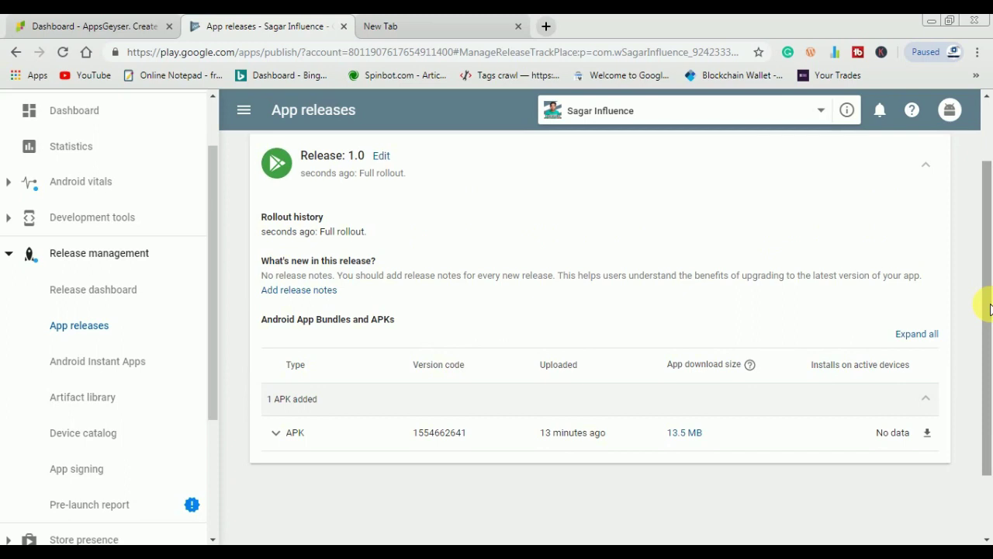
pyautogui.moveTo(990, 309); pyautogui.dragTo(991, 269)
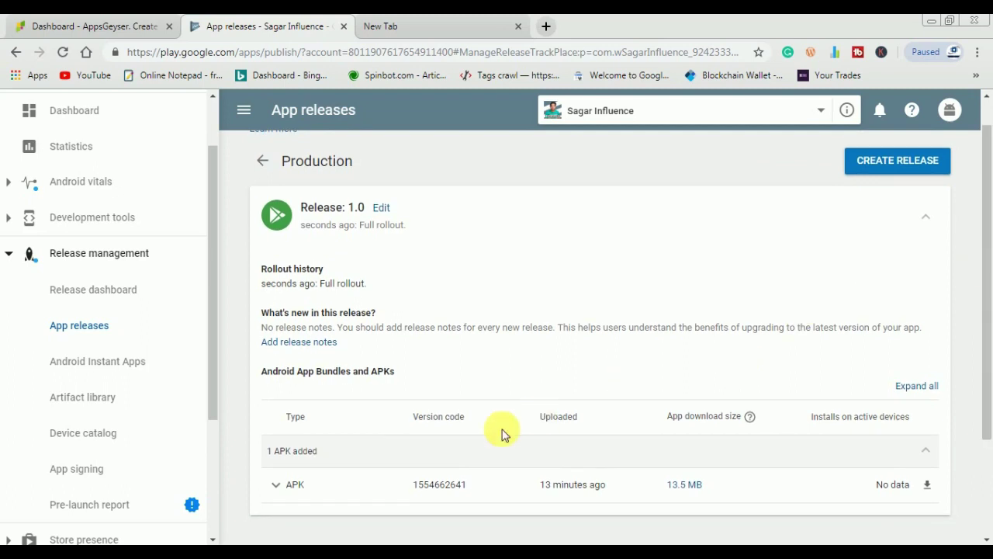